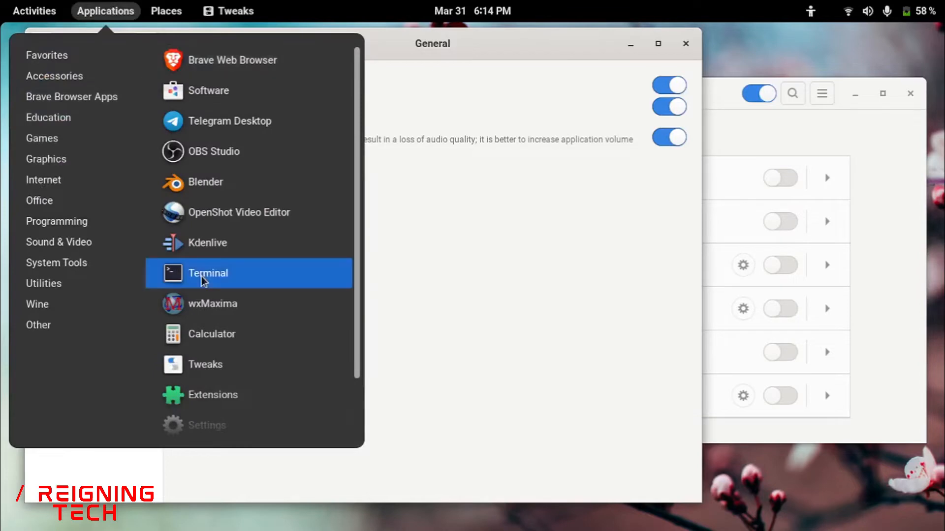
Open a terminal and run sudo dnf install gnome-tweaks, supplying the account password at the sudo prompt.
left_click(209, 273)
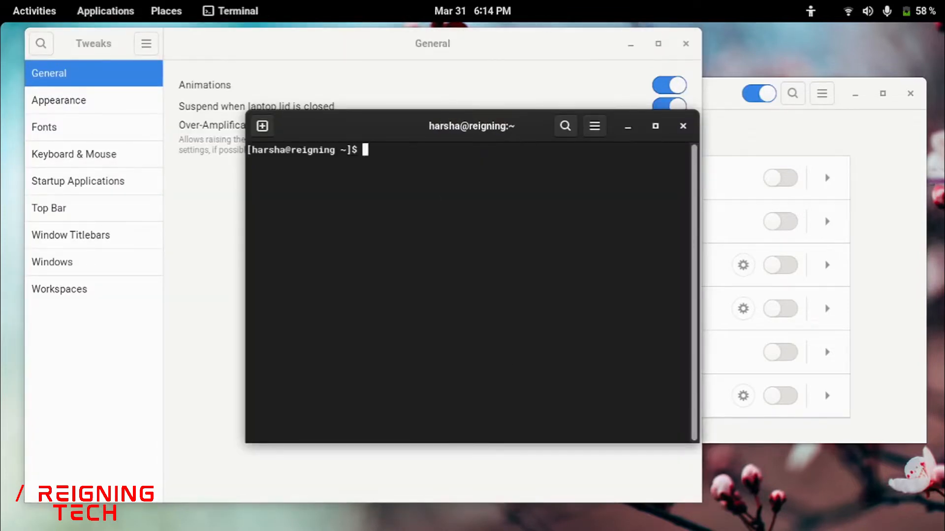
type("sudo dnf install gn")
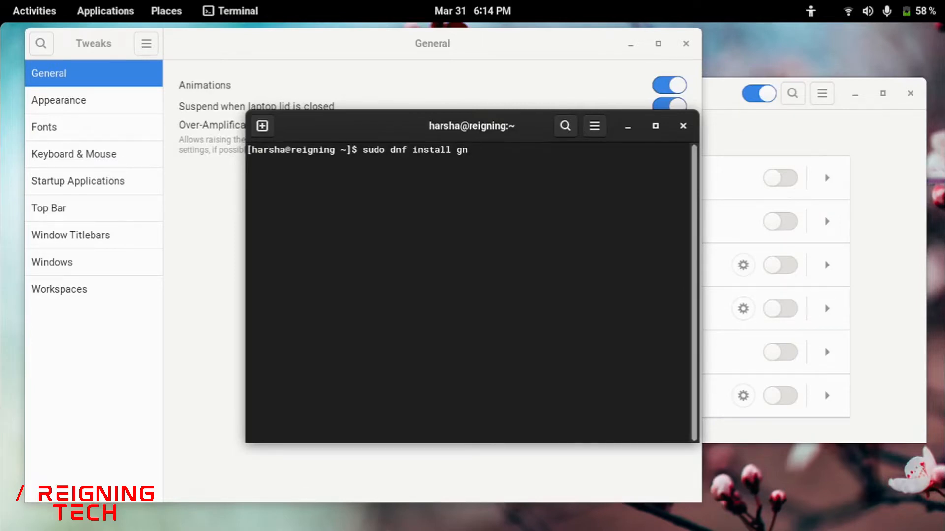
type("ome-tewtweaks")
key("Return")
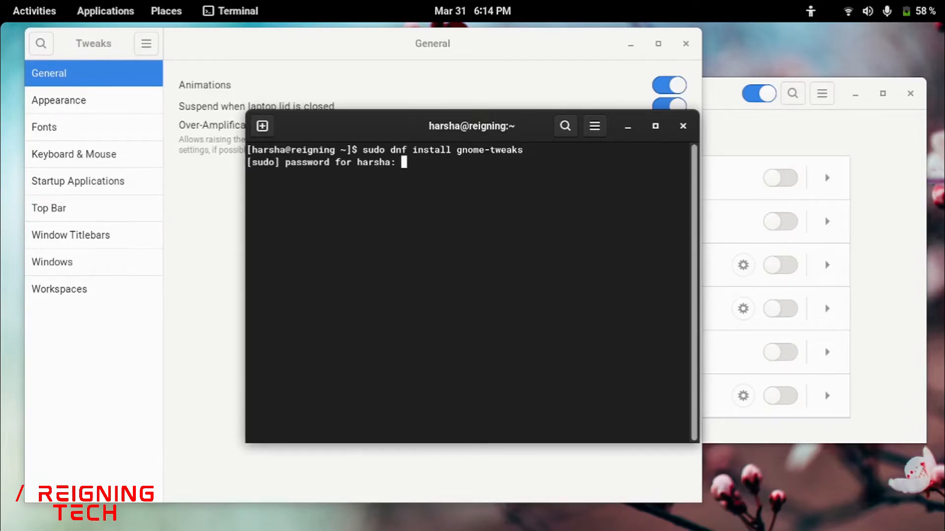
key("Return")
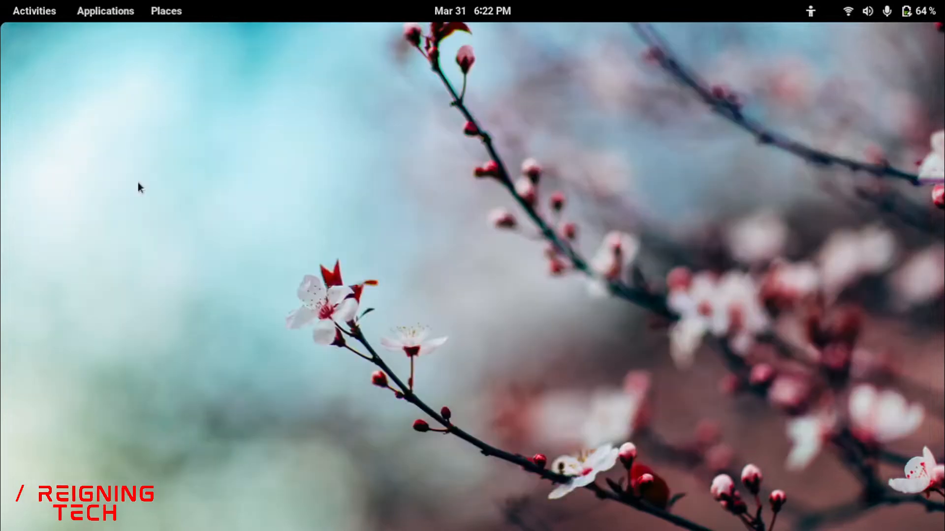
Switch to Software, look up the Extensions app by searching for "extensions", and close the store.
left_click(112, 14)
left_click(168, 91)
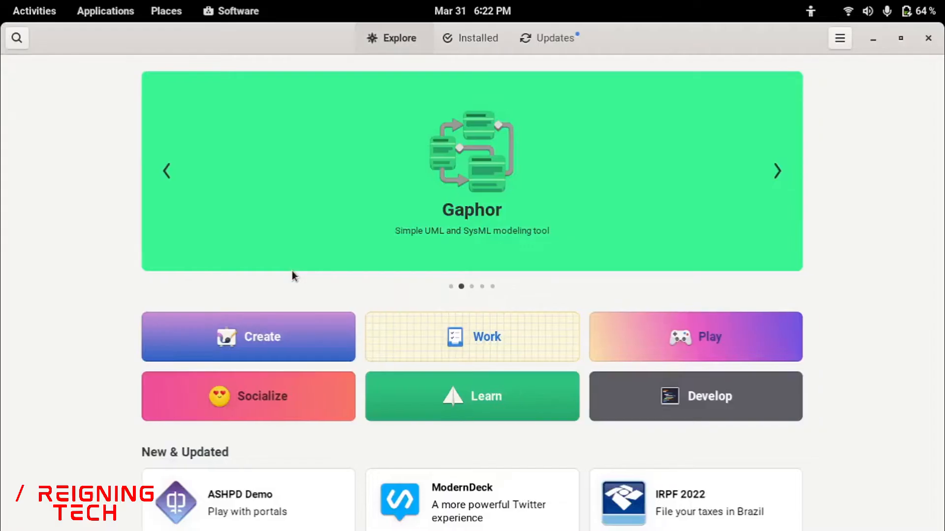
left_click(17, 38)
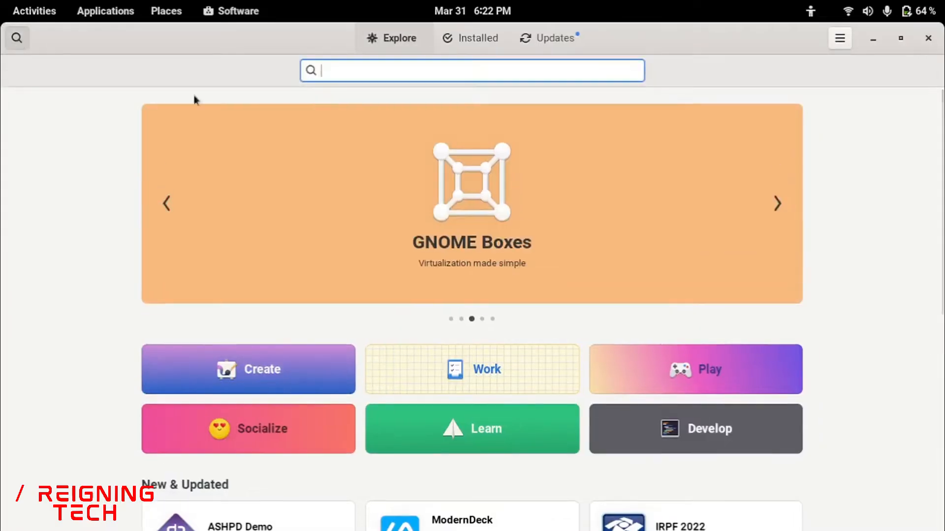
type("exte")
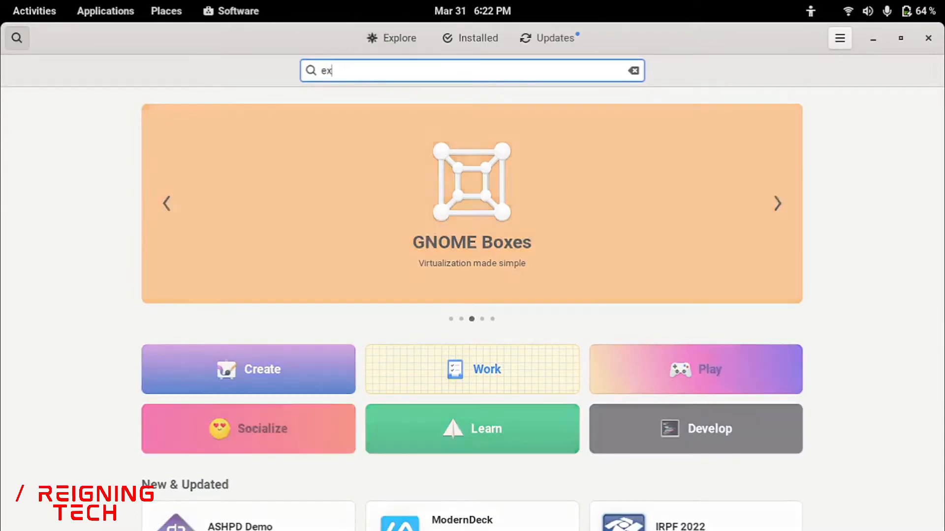
type("nsions")
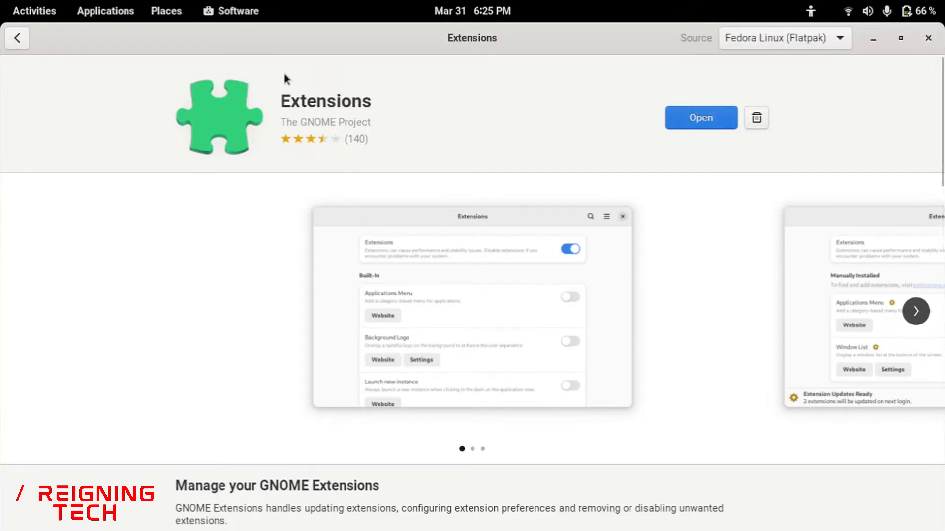
left_click(929, 43)
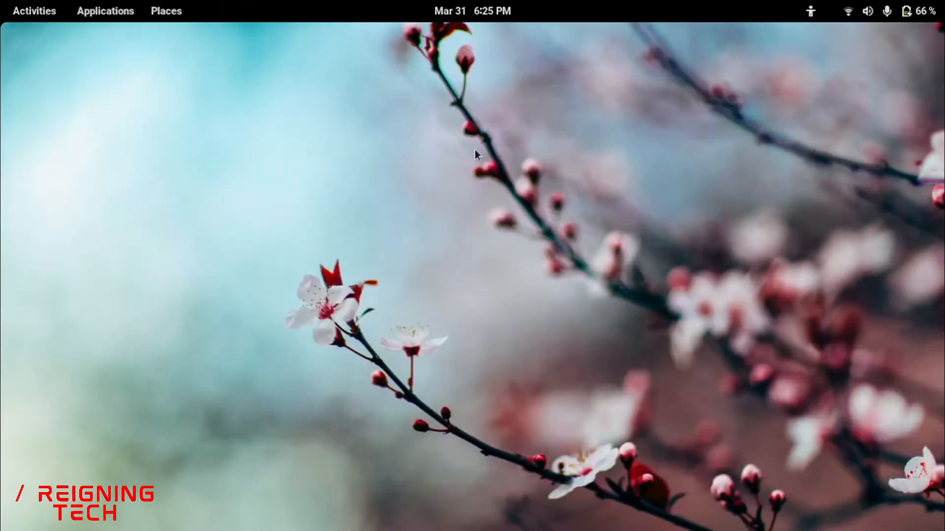
Switch to Brave, search the web for "gnome orchids theme" and open the Orchis gtk theme page on Gnome-look.org.
left_click(113, 11)
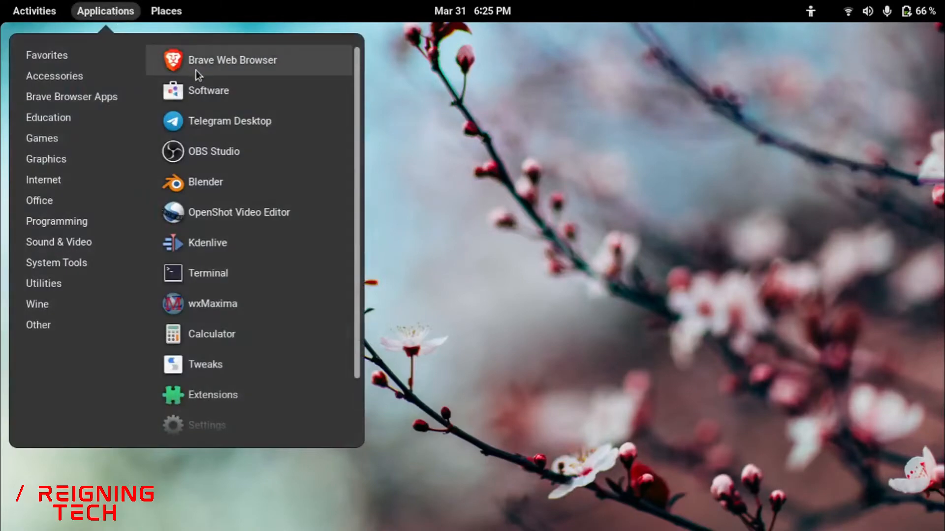
left_click(197, 66)
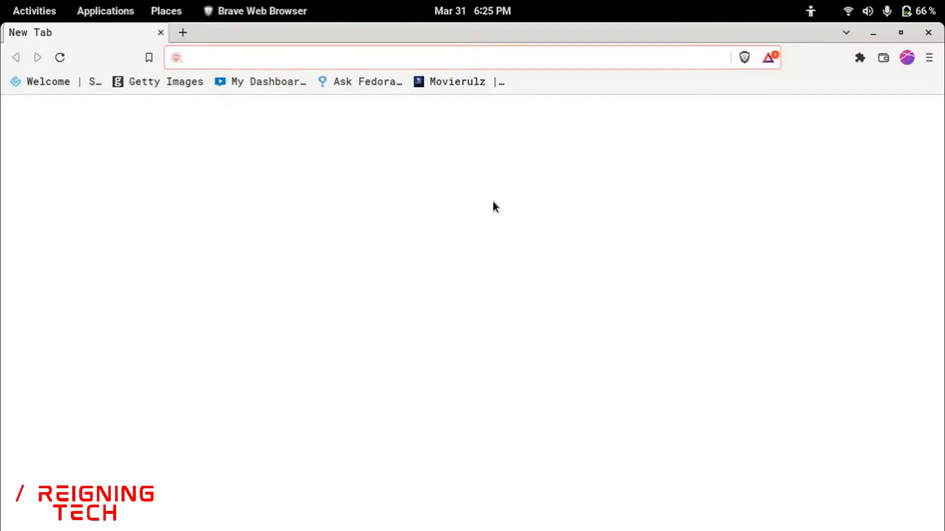
type("g")
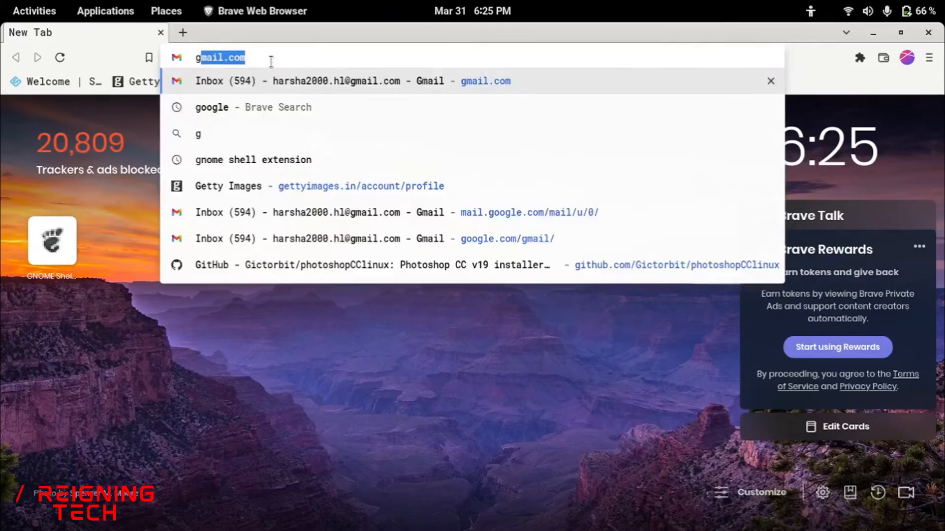
type("nome orc")
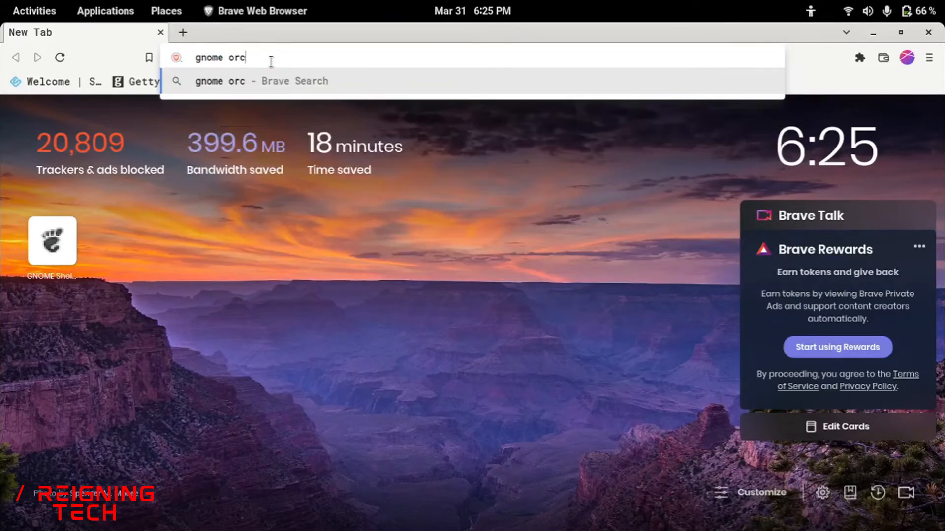
type("hids theme")
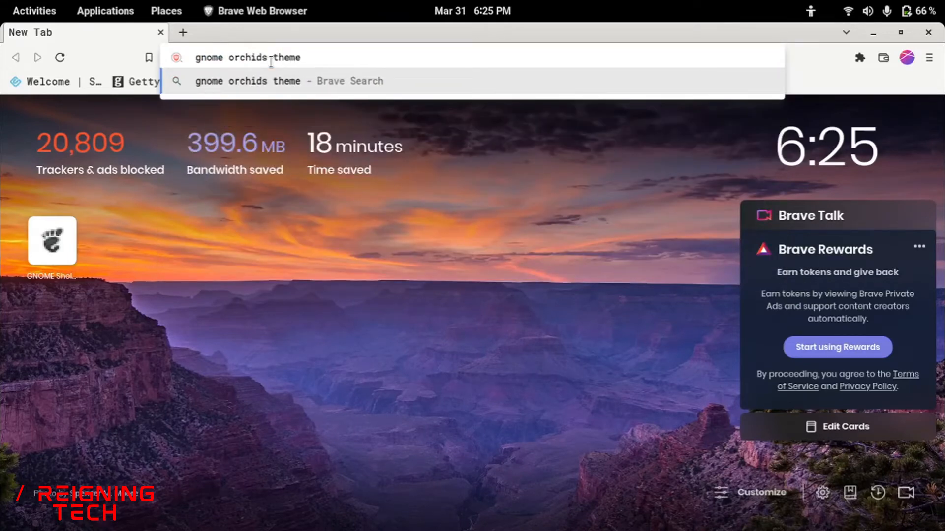
key("Return")
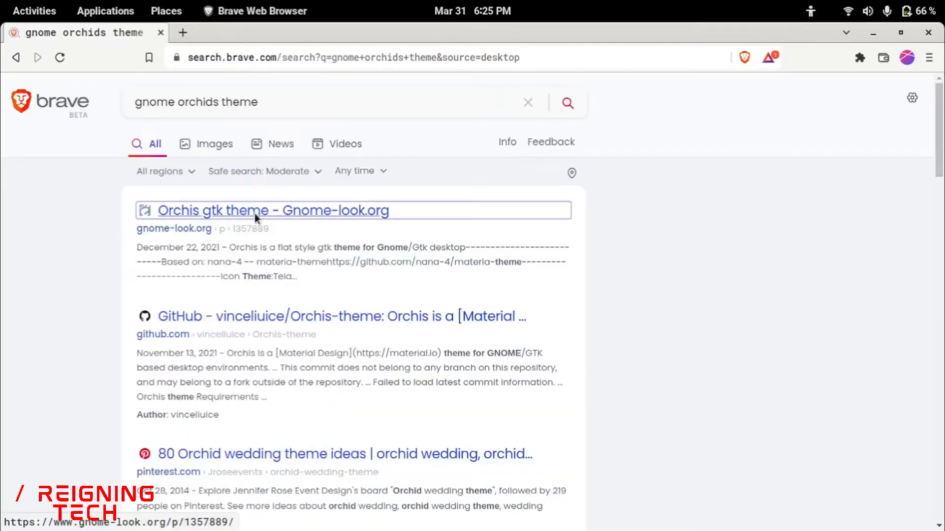
left_click(255, 213)
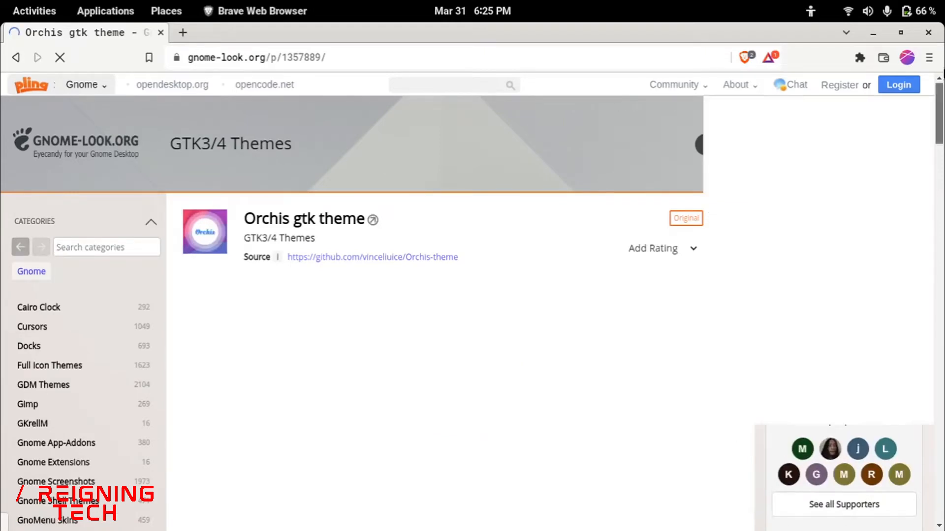
Open the Orchis-theme GitHub repository from the theme's download options and look over its page.
left_click(819, 227)
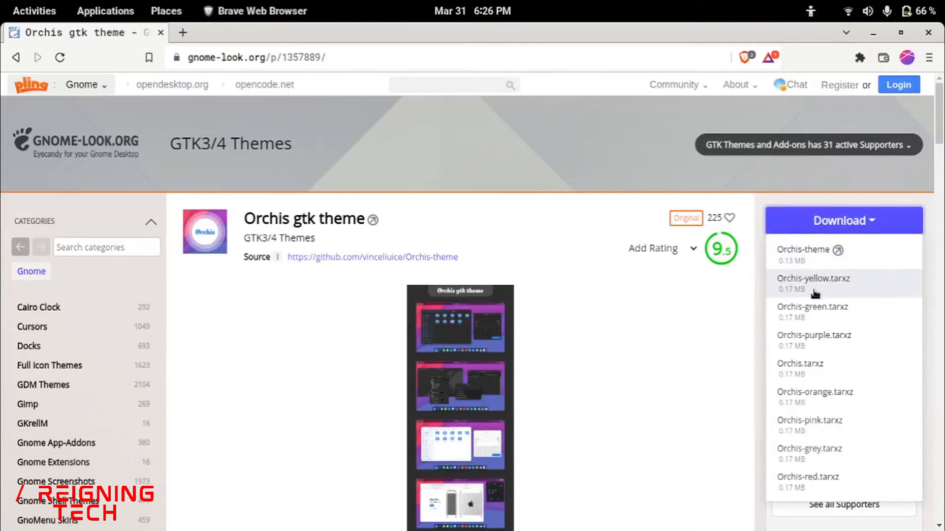
left_click(807, 264)
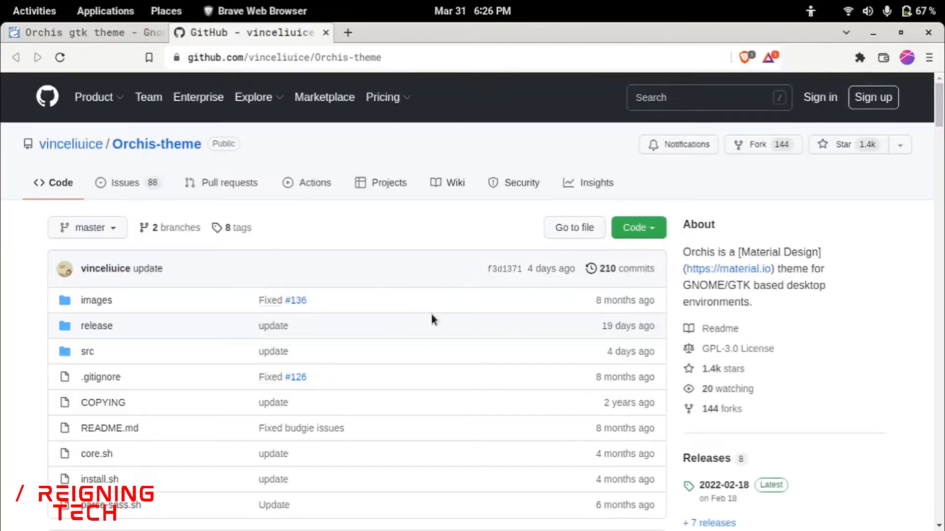
scroll(943, 132, "down", 4)
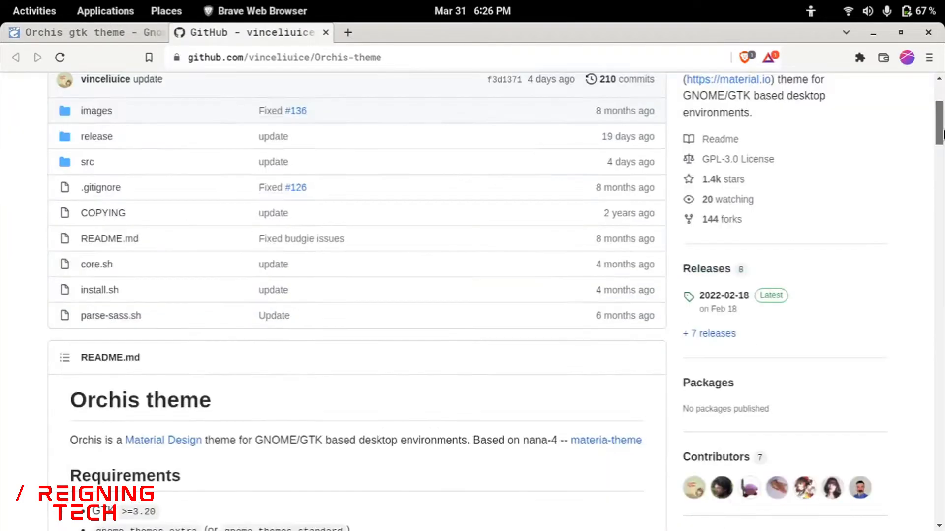
scroll(943, 132, "up", 4)
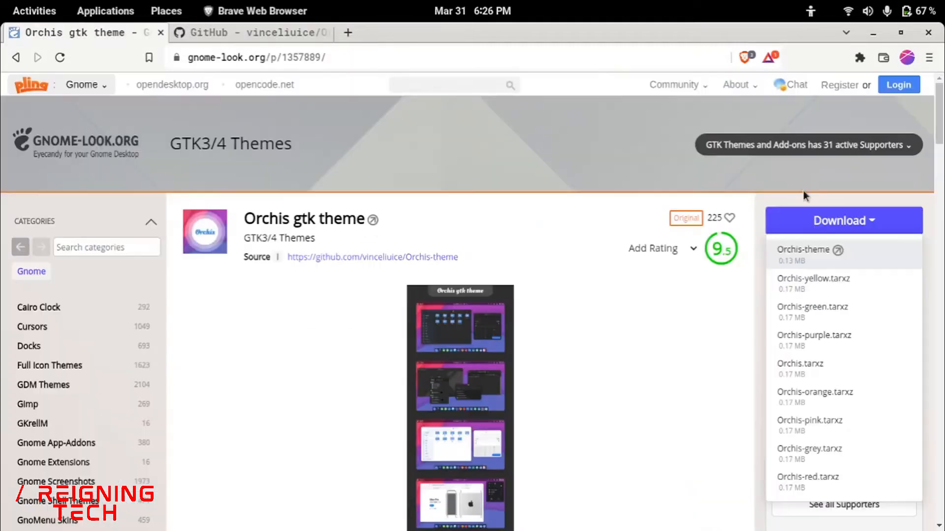
Copy the HTTPS clone URL of the Orchis-theme repository on GitHub.
left_click(220, 34)
left_click(638, 227)
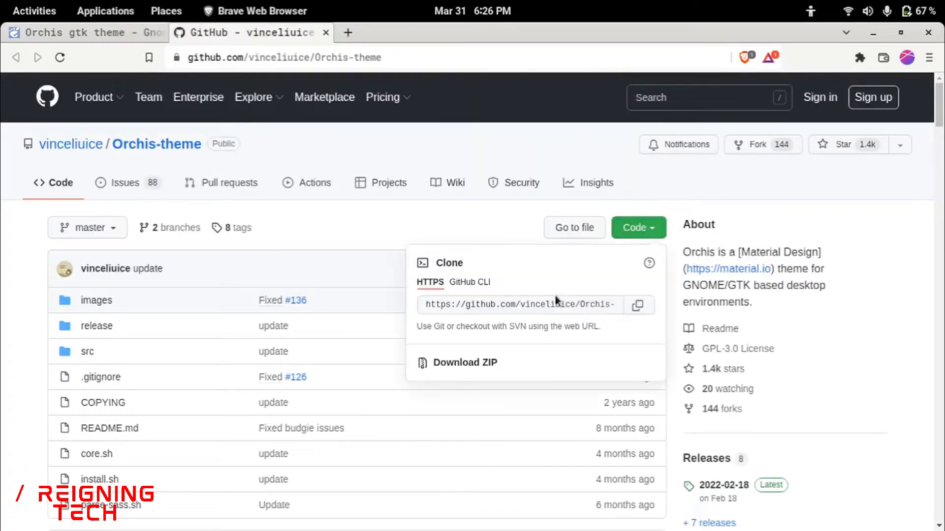
left_click(636, 306)
left_click(105, 12)
left_click(206, 283)
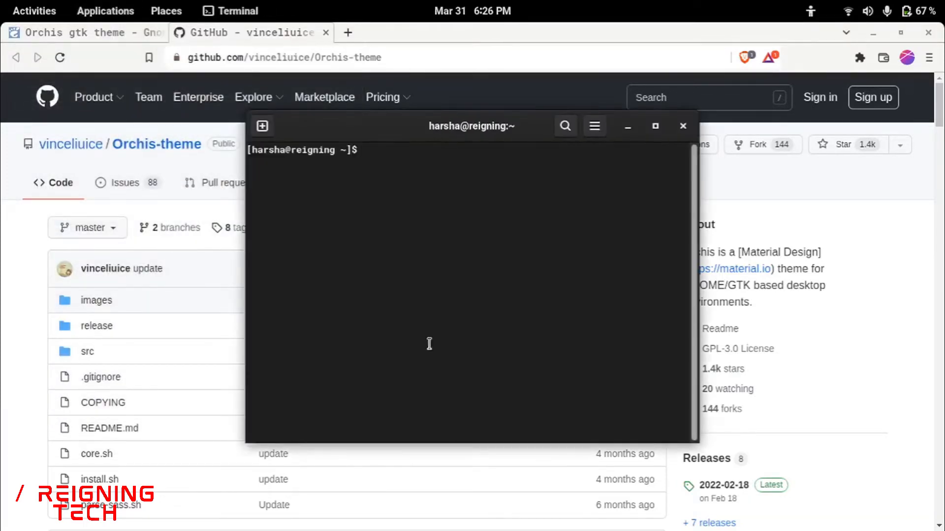
type("git cole")
key("BackSpace")
key("BackSpace")
key("BackSpace")
type("lone")
key("ctrl+shift+v")
key("Return")
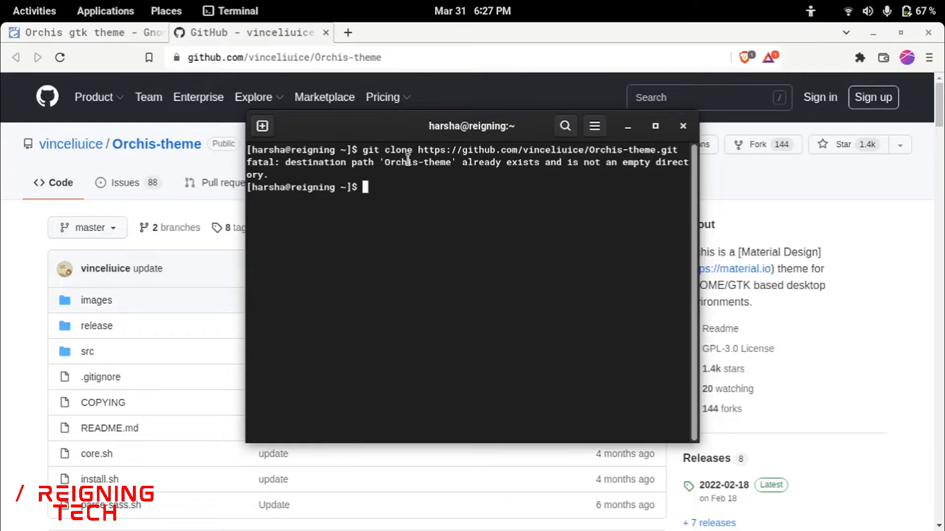
List the home directory with ls and try to enter the theme folder with cd orchis*.
type("ls")
key("Return")
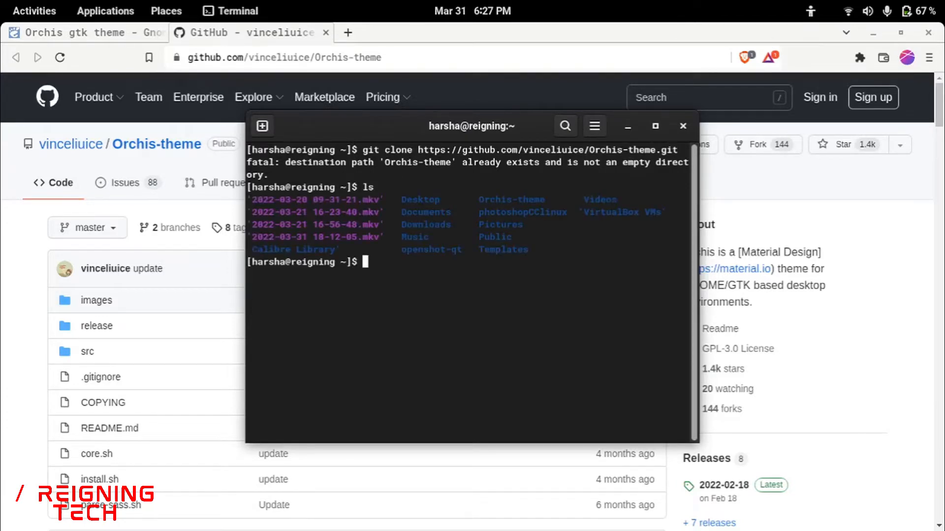
type("orchis")
key("Home")
type("cd")
key("Right")
key("Right")
key("Right")
key("Right")
key("Right")
key("Right")
type("*")
key("Return")
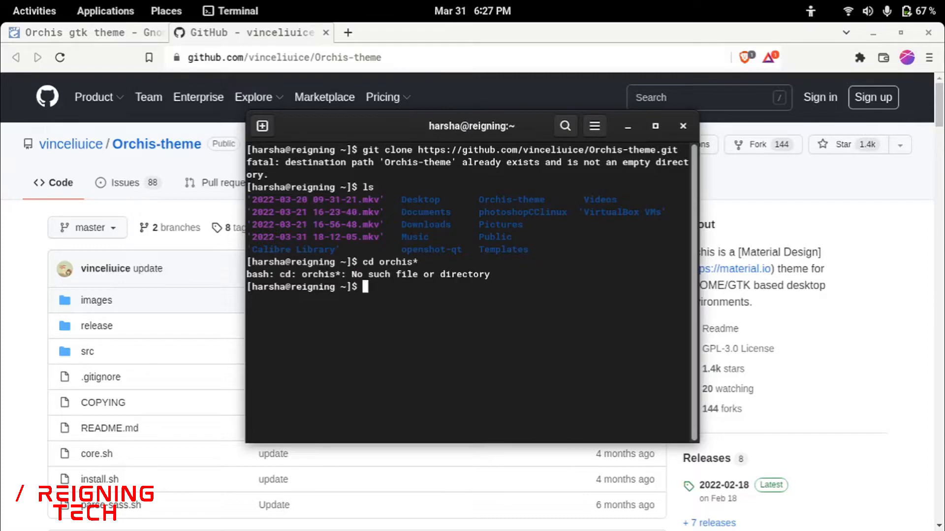
Enter the theme folder with cd Orchis* and list its contents with ls.
key("Up")
key("Left")
key("Left")
key("Left")
key("Left")
key("Left")
key("Left")
key("BackSpace")
type("O")
key("Return")
type("ls")
key("Return")
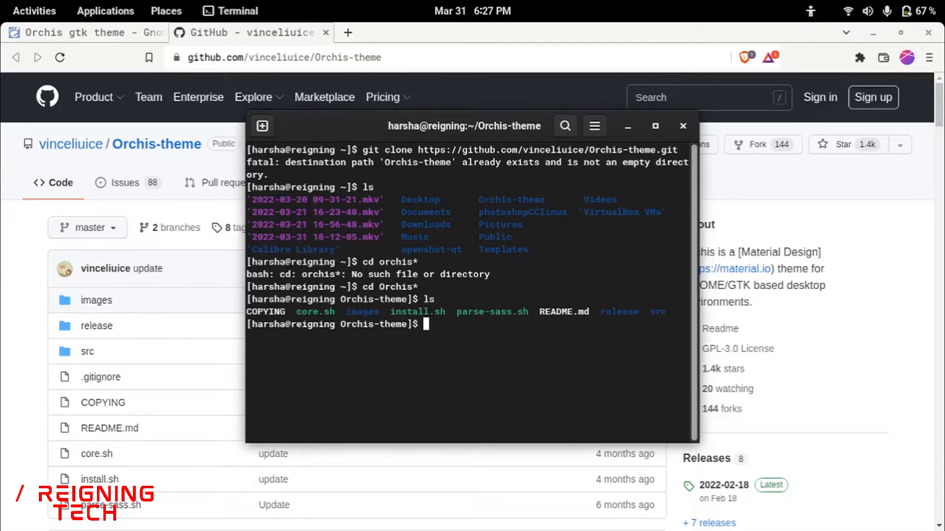
Install the Orchis theme by running ./install.sh in its folder, and clear the terminal.
type("./install.sh")
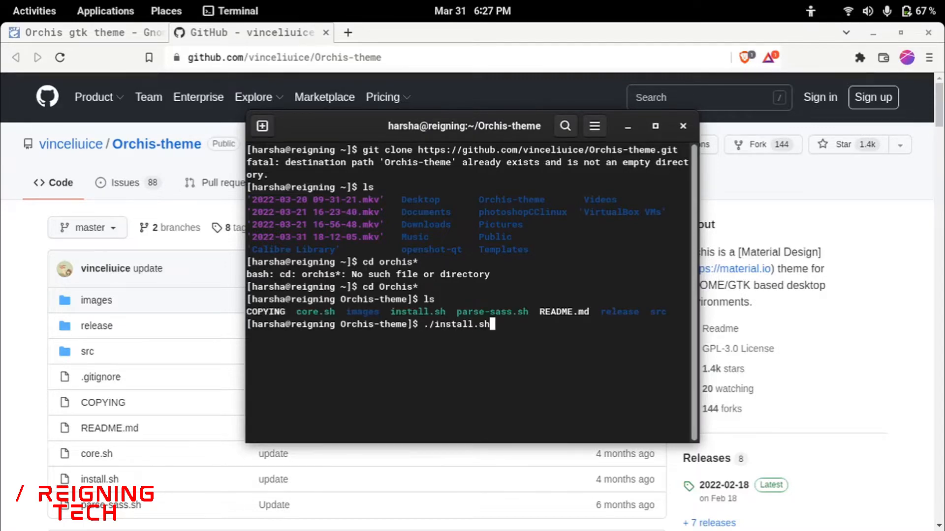
key("Return")
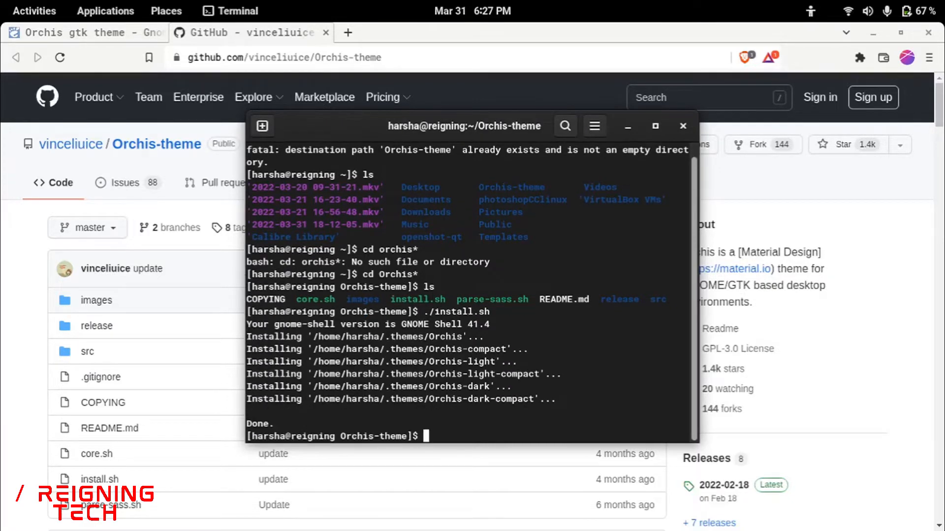
type("clear")
key("Return")
Download the green Orchis variant from its Gnome-look.org page as Orchis-green.tar.xz into Downloads, replacing the existing file.
left_click(203, 158)
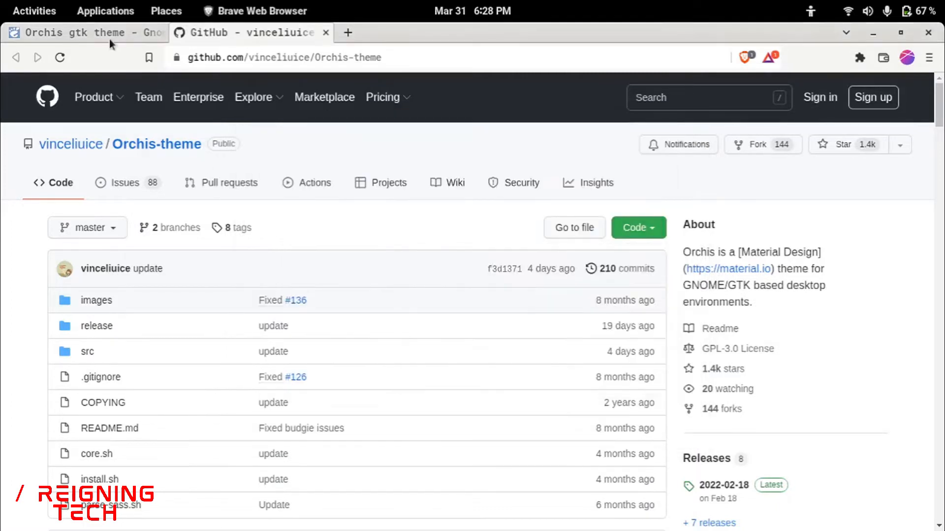
left_click(108, 39)
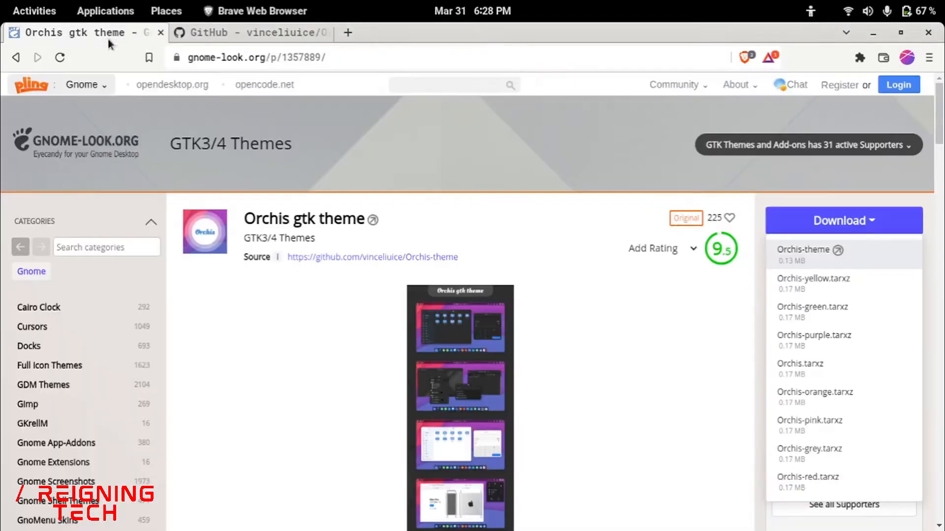
left_click(817, 320)
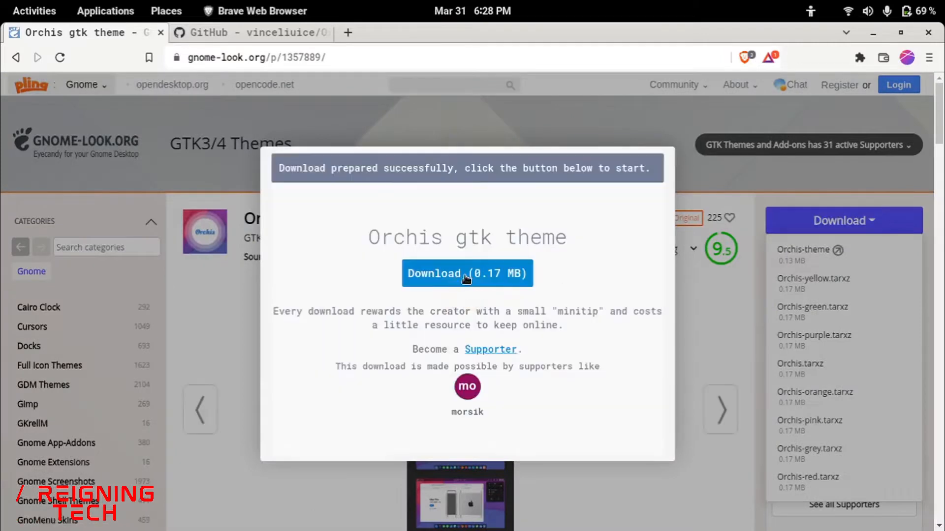
left_click(465, 277)
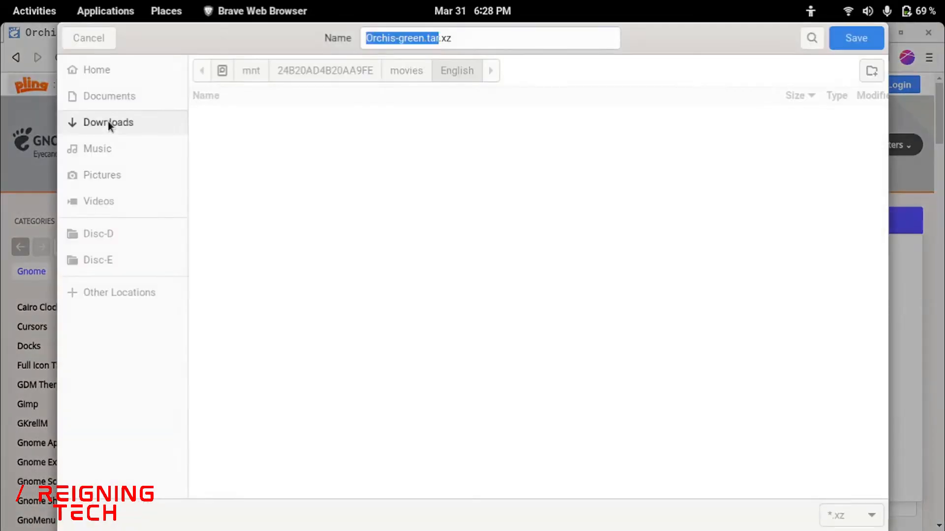
left_click(107, 122)
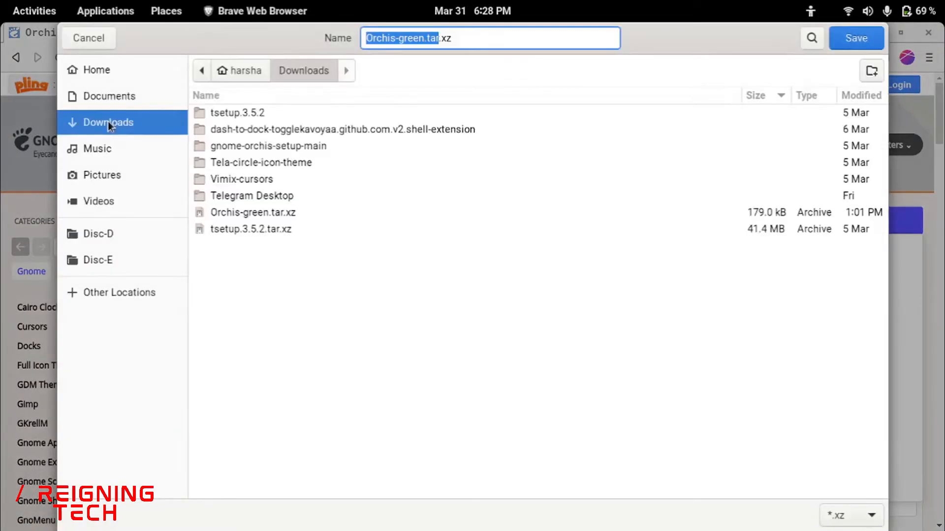
left_click(850, 37)
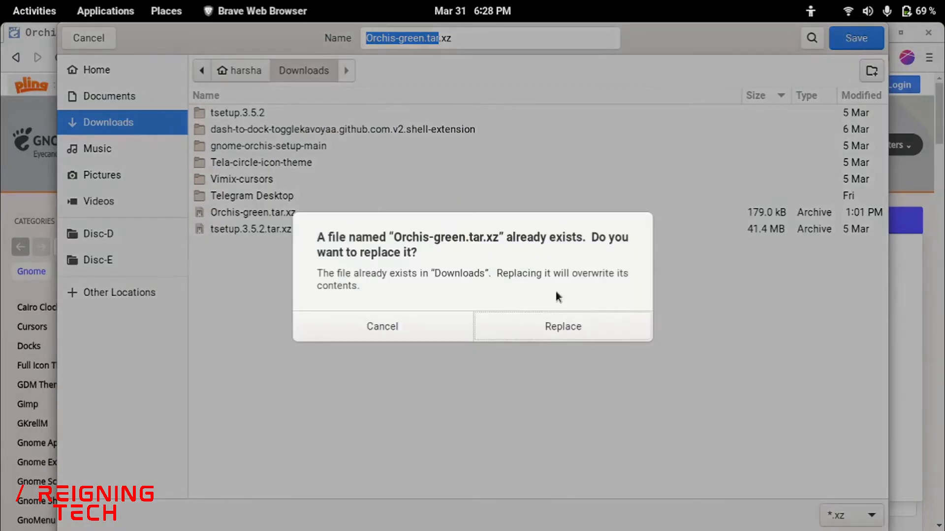
left_click(538, 325)
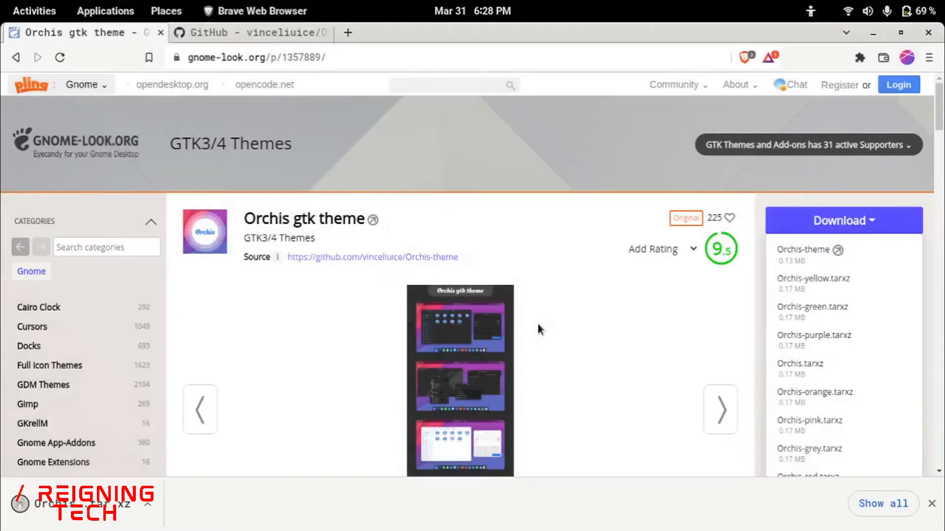
Download the yellow Orchis variant as Orchis-yellow.tar.xz into the Downloads folder.
left_click(822, 283)
left_click(447, 247)
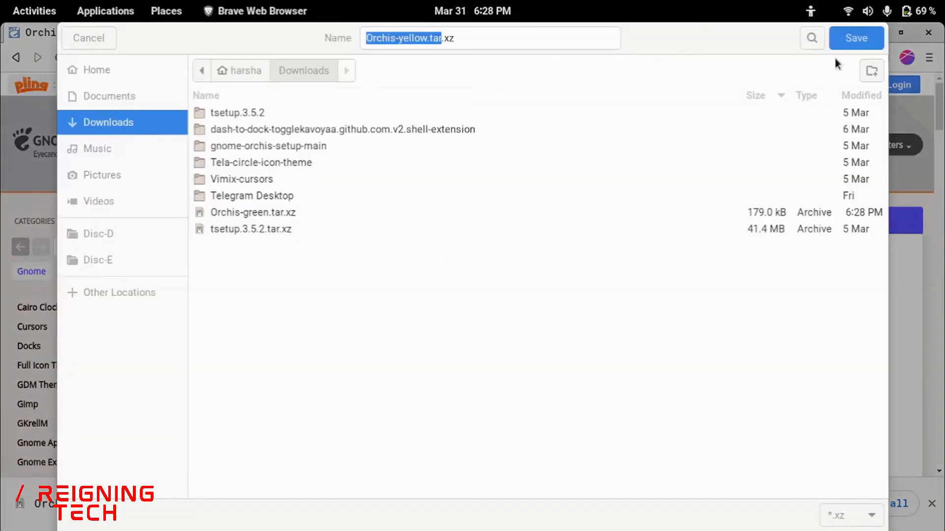
left_click(854, 43)
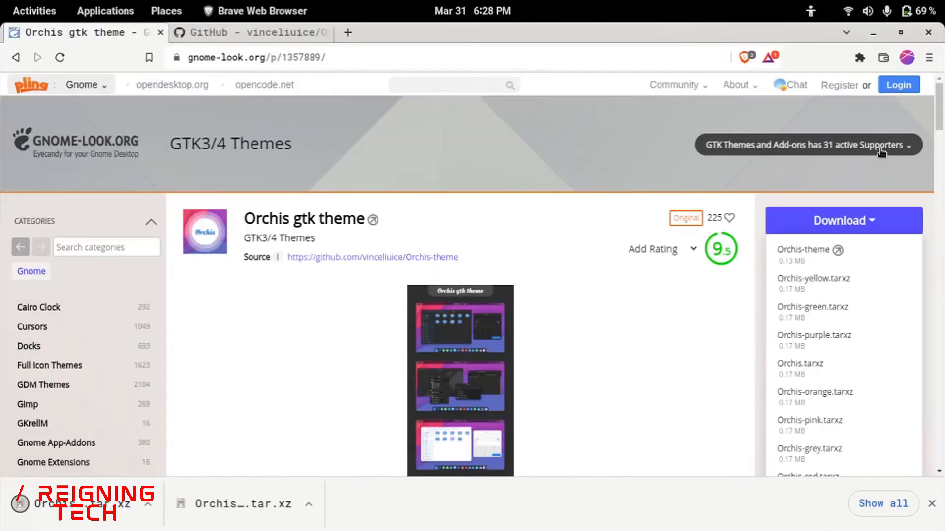
mouse_move(941, 105)
left_mouse_down()
mouse_move(941, 206)
mouse_move(942, 98)
left_mouse_up()
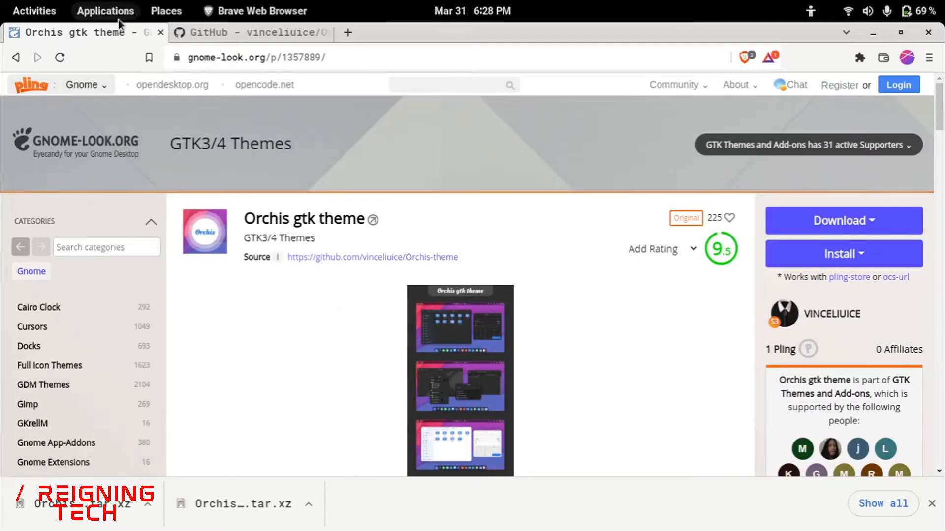
Open extensions.gnome.org in a new tab, search for "floating", and open the Floating Dock fork with adjustable margin and border radius.
left_click(348, 32)
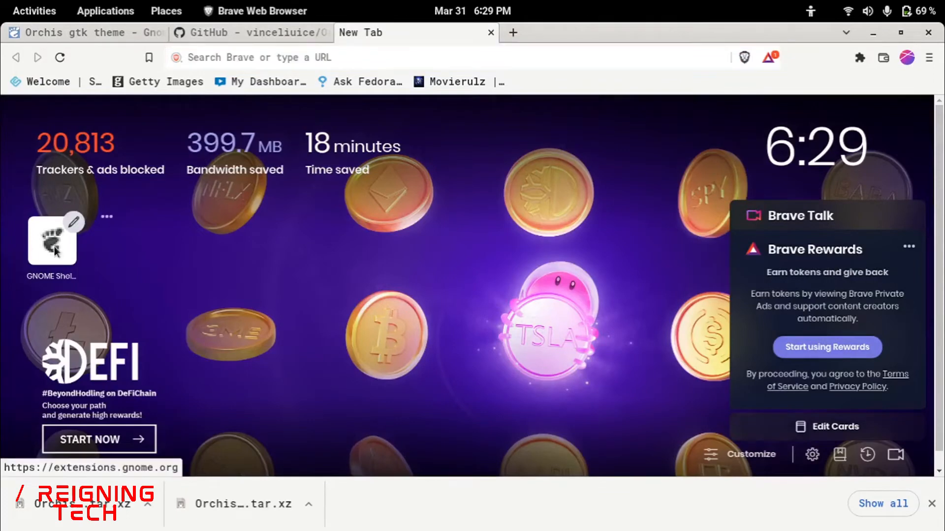
left_click(56, 236)
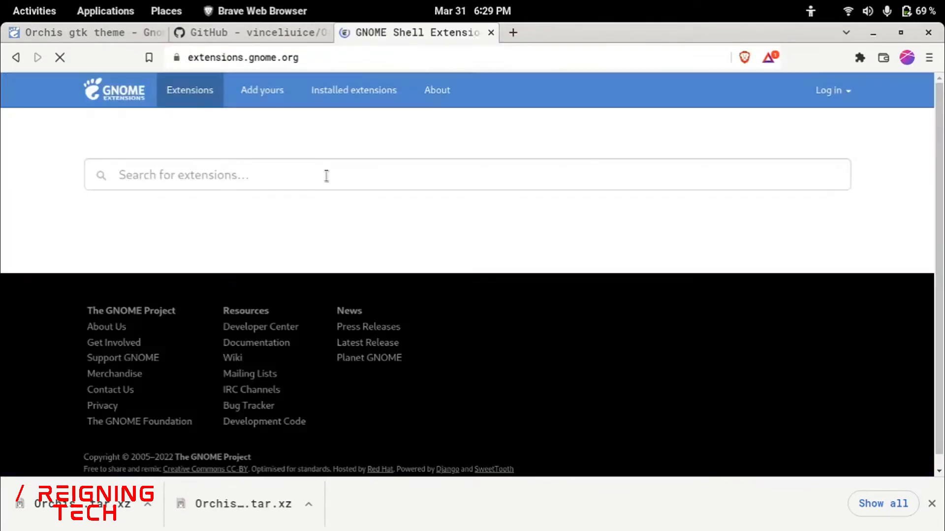
left_click(205, 176)
type("floa")
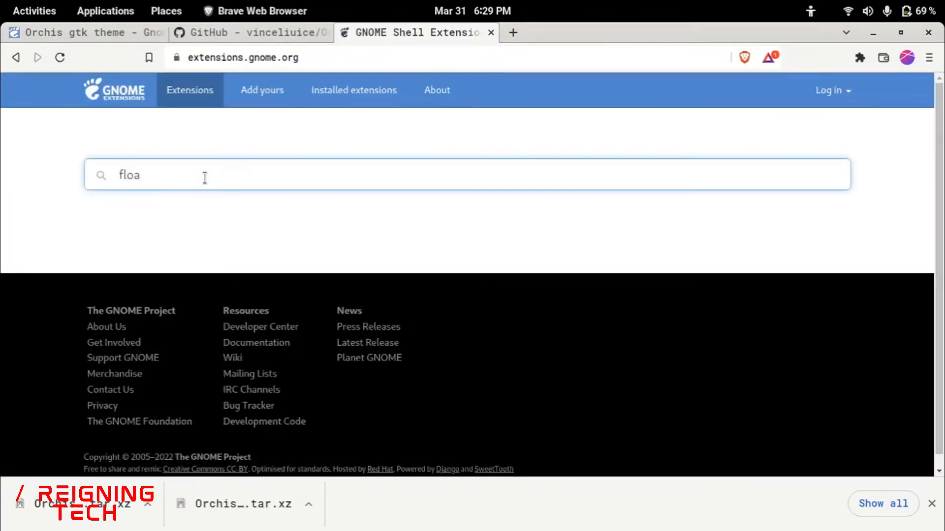
type("ting")
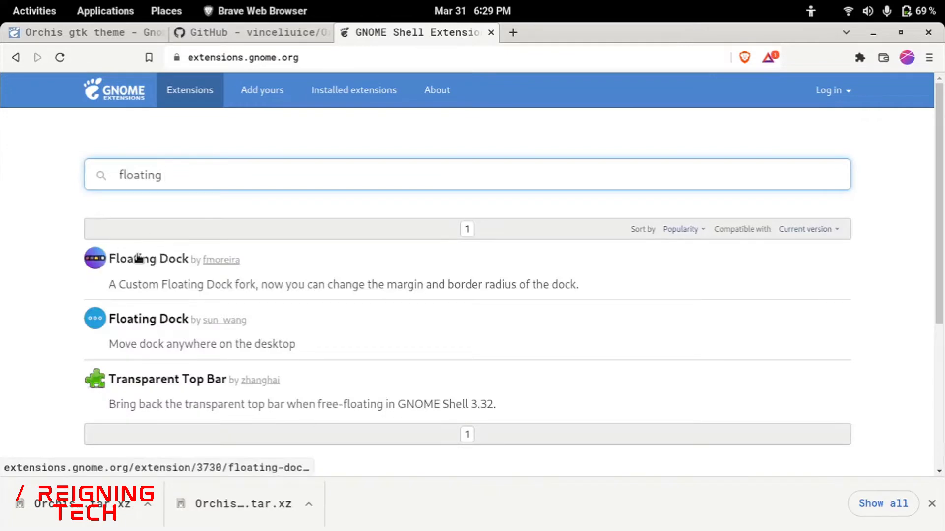
left_click(139, 259)
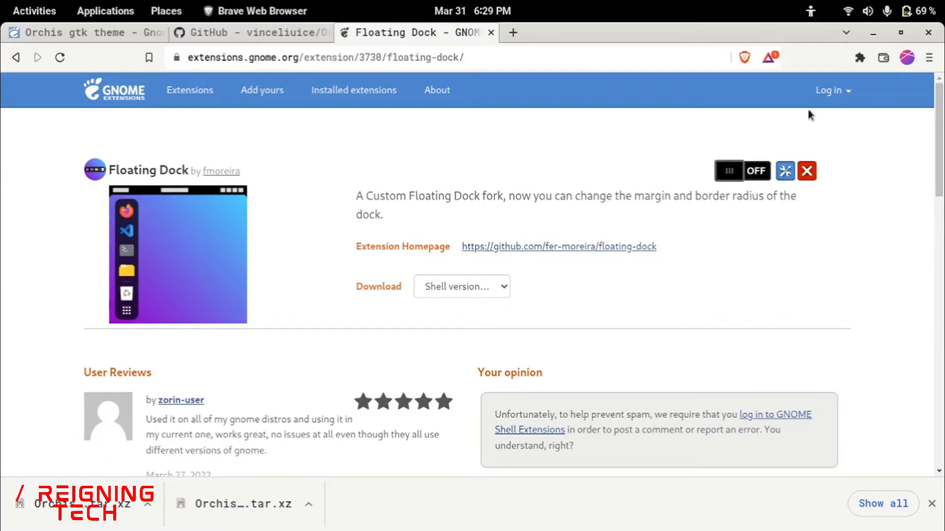
Remove the GNOME Shell integration extension from the browser and reload the Floating Dock page.
left_click(859, 58)
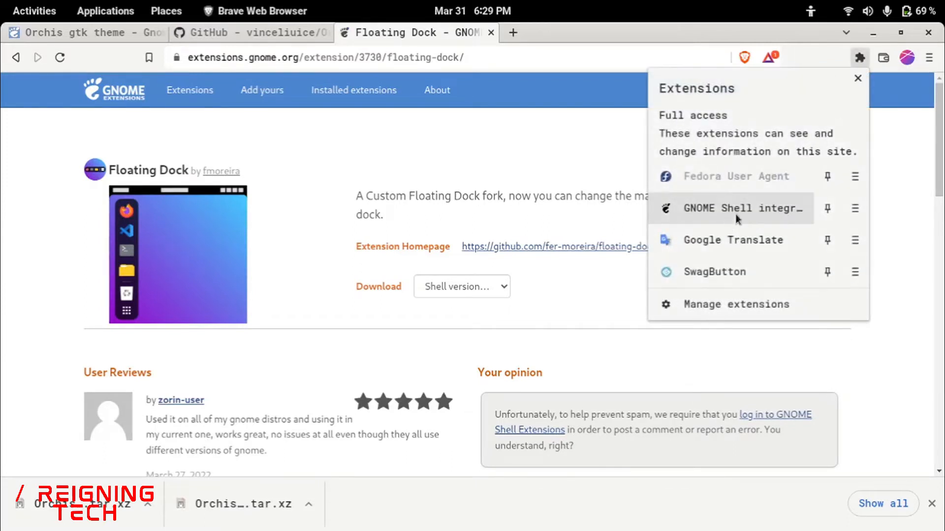
left_click(855, 209)
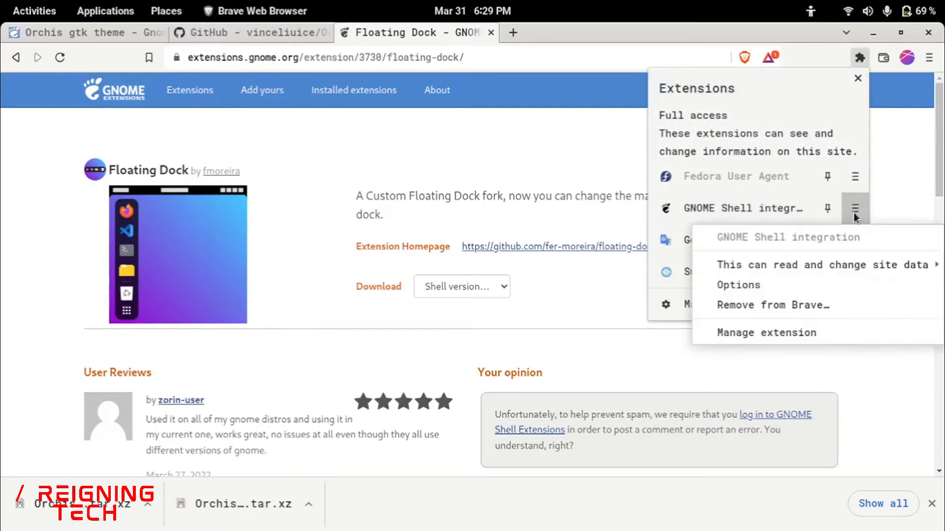
left_click(772, 308)
left_click(806, 186)
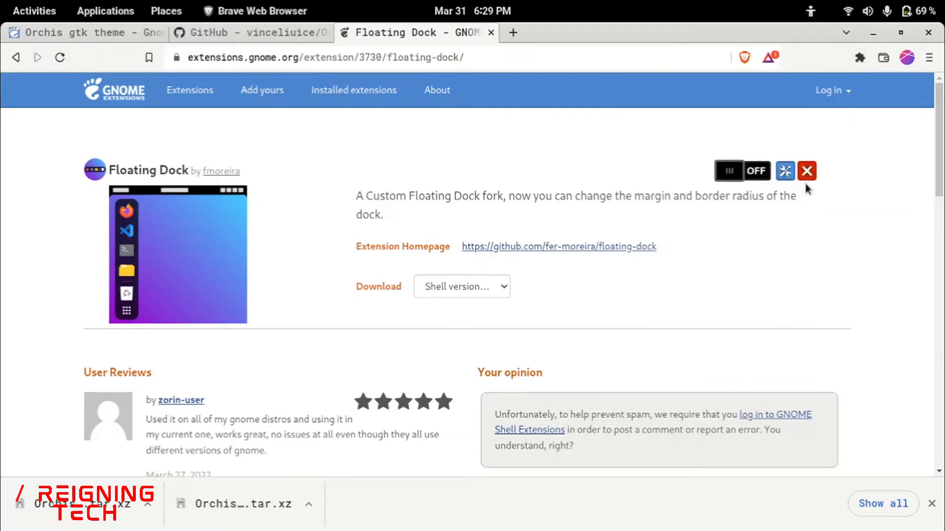
left_click(59, 57)
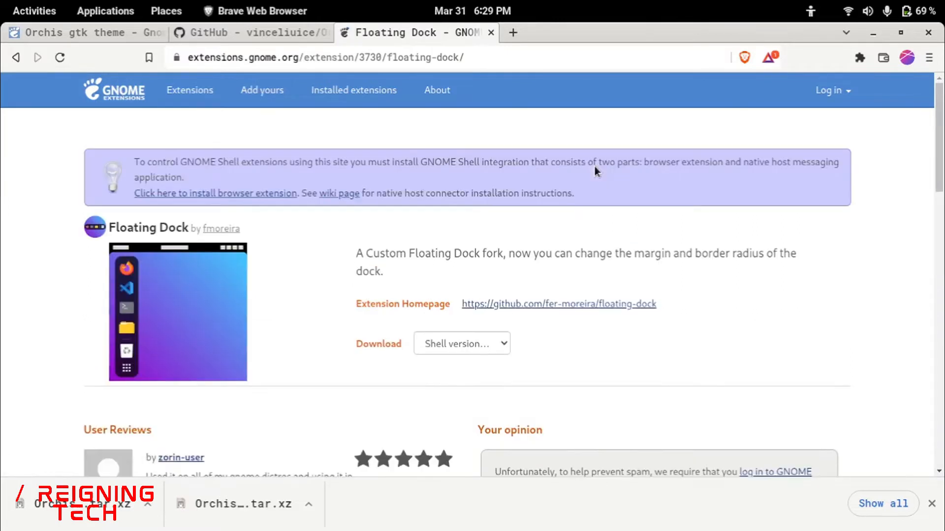
Install the GNOME Shell integration browser extension from the Chrome Web Store through the Floating Dock page's install link.
left_click(158, 194)
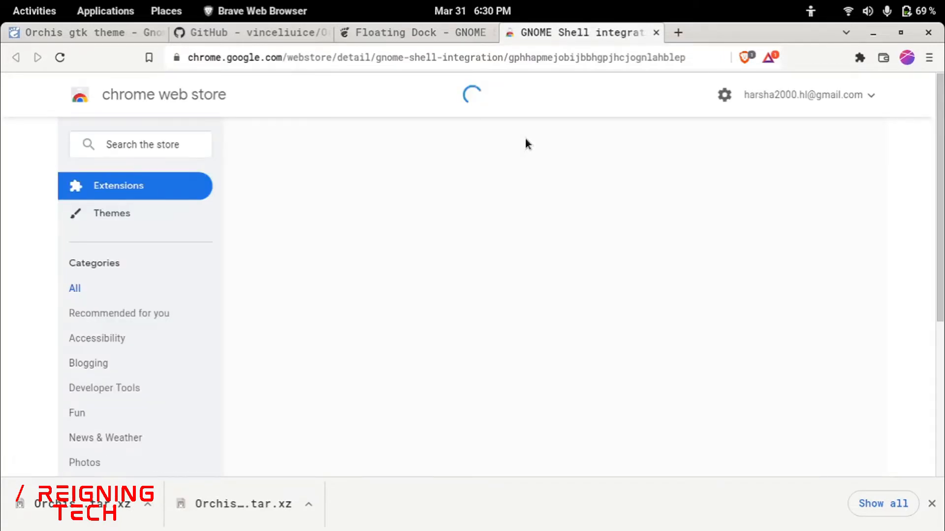
left_click(742, 192)
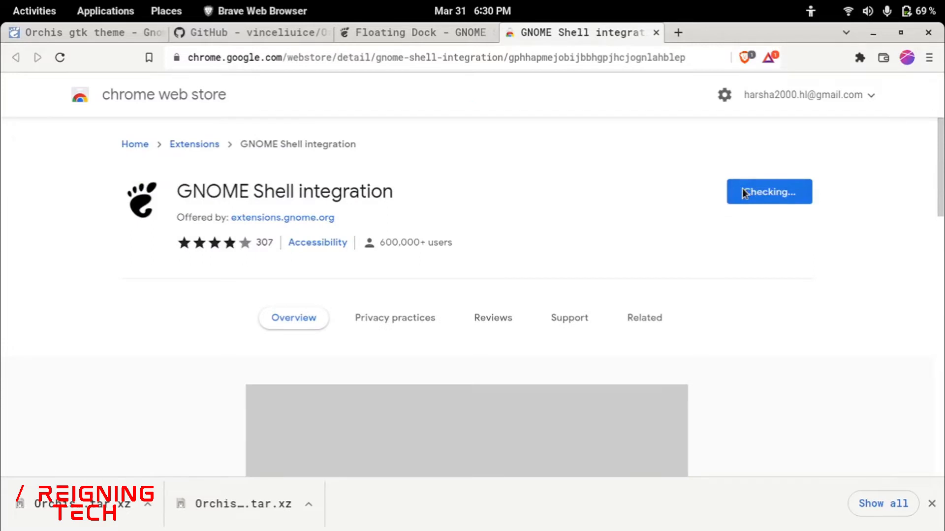
left_click(546, 267)
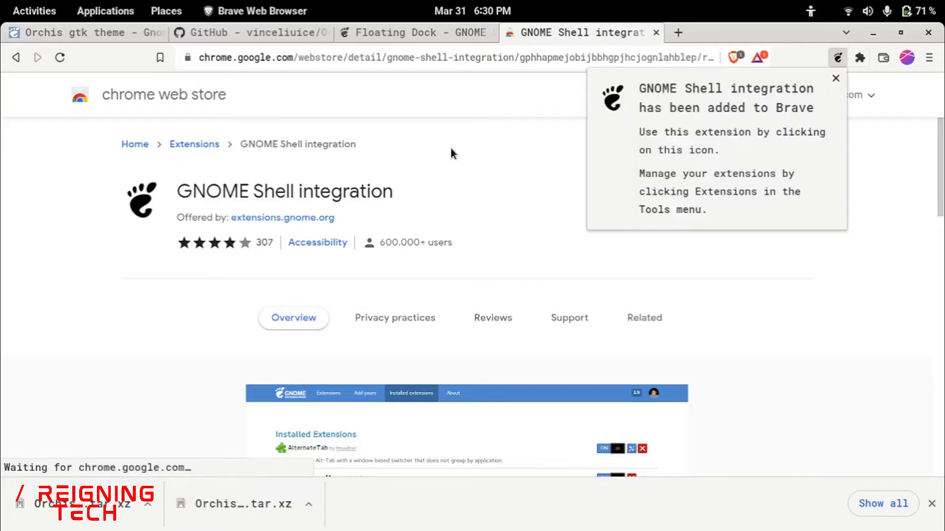
Return to the Floating Dock page, reload it, and turn the extension on.
key("ctrl+Page_Up")
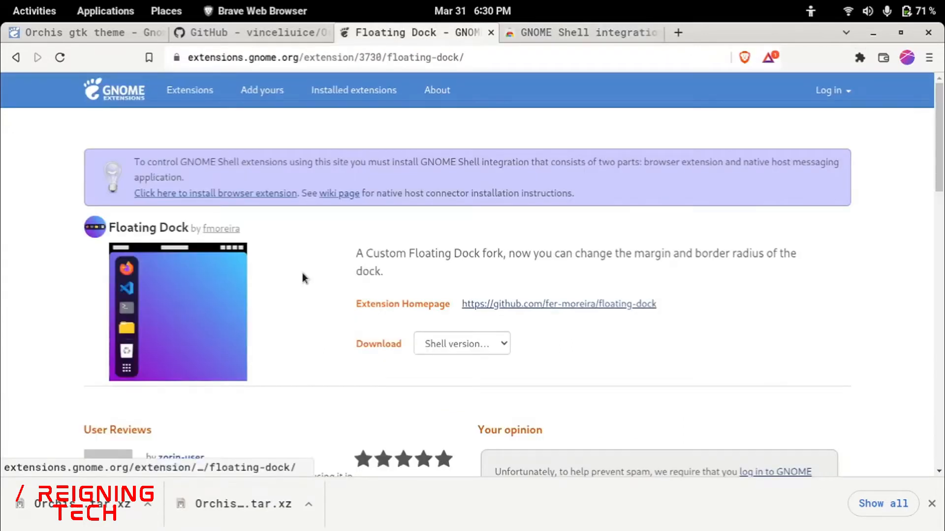
key("ctrl+r")
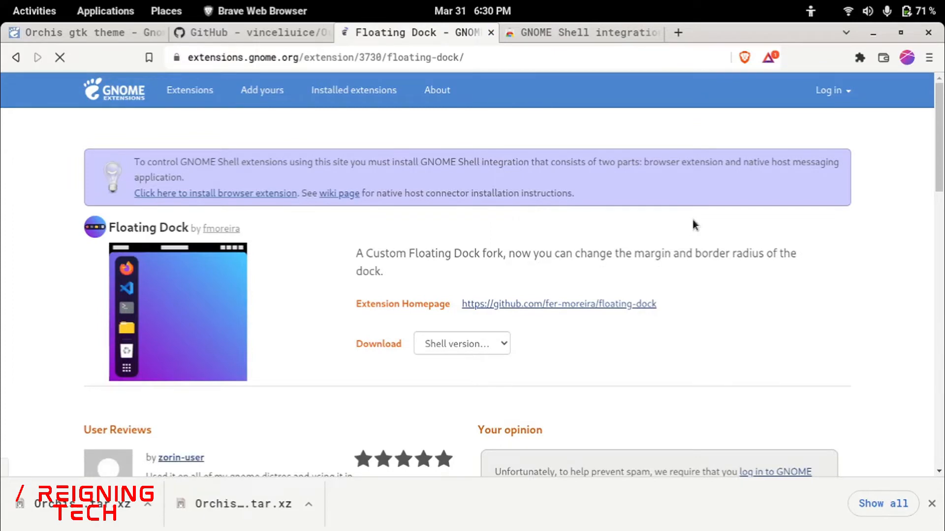
left_click(732, 179)
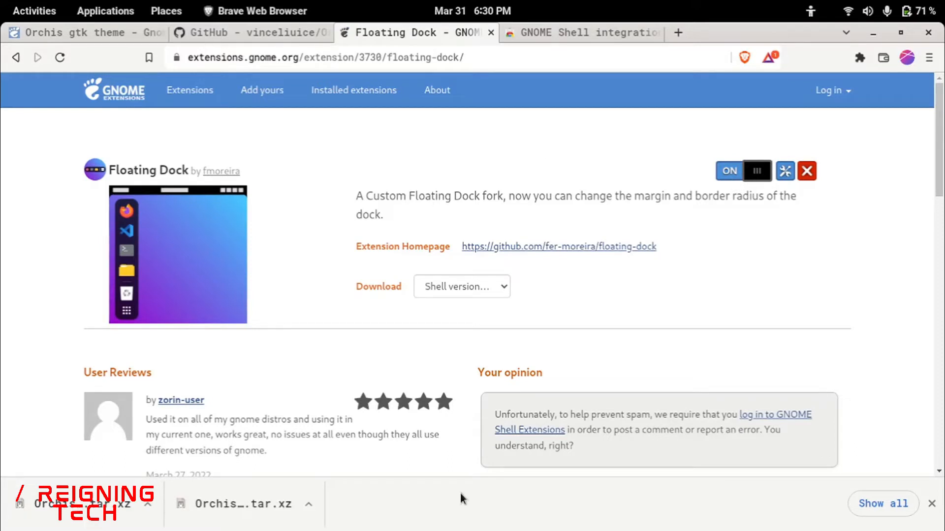
Search the GNOME extensions for "top bar hide" and turn on the Hide Top Bar extension.
left_click(17, 58)
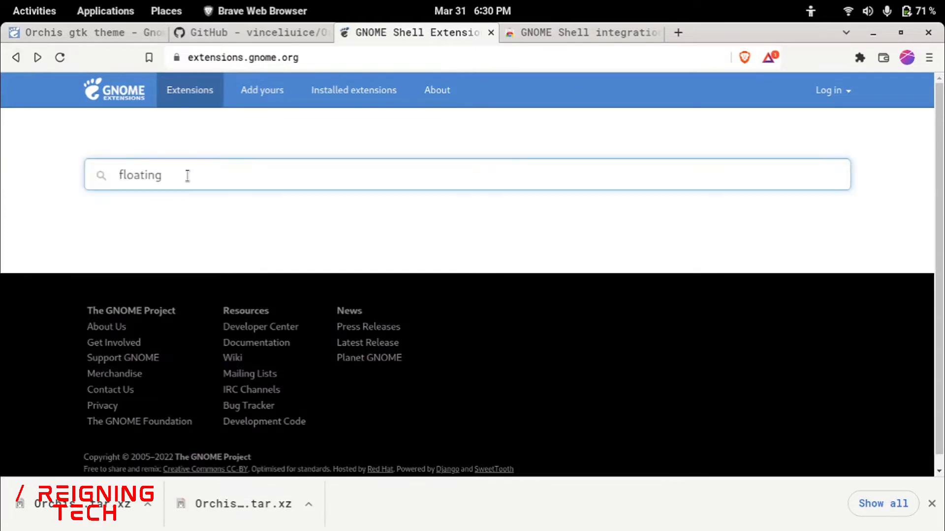
key("ctrl+a")
type("top")
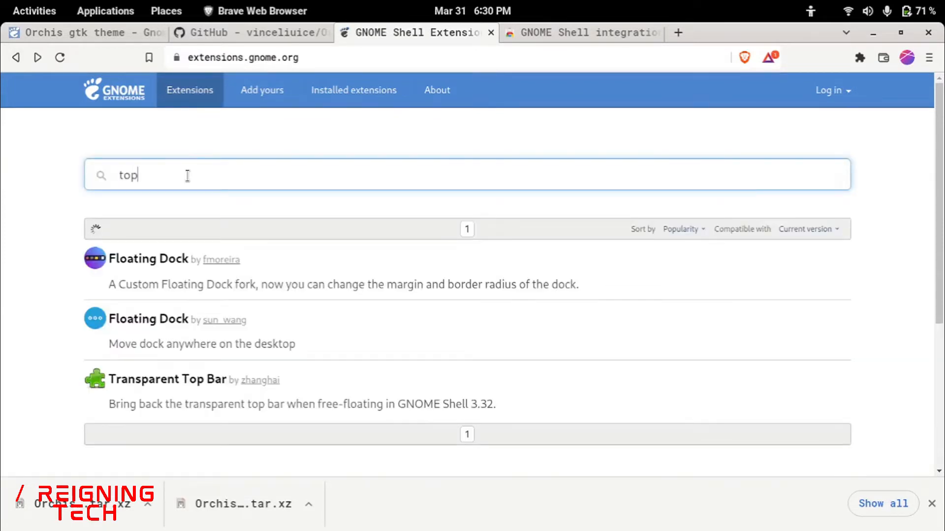
type(" bar")
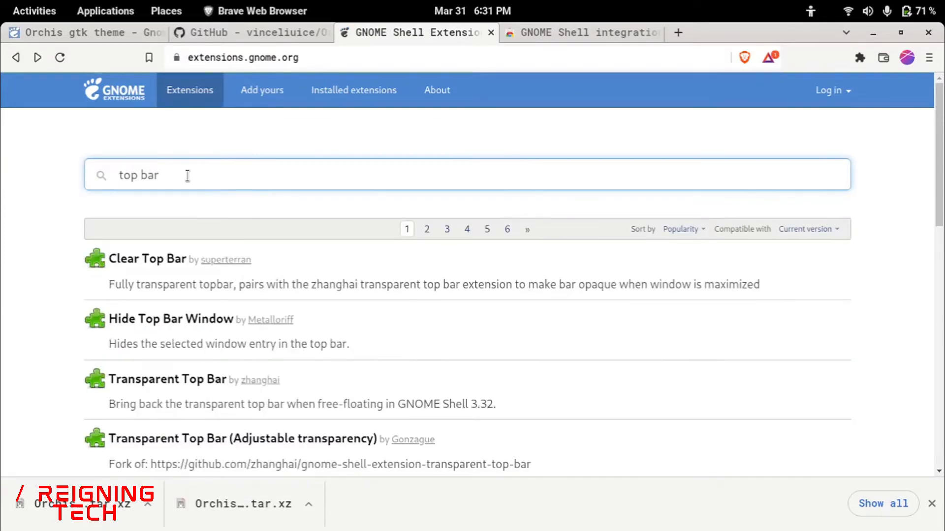
type(" hide")
left_click(137, 321)
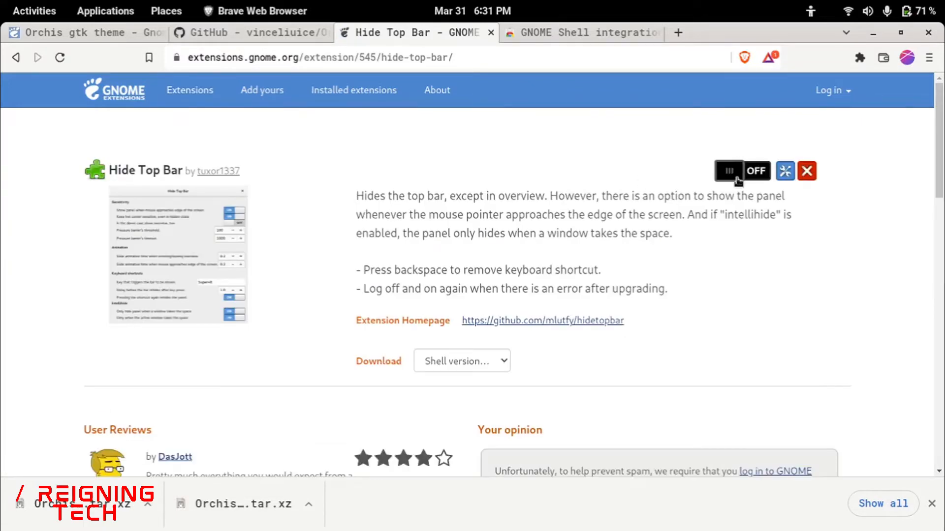
left_click(738, 177)
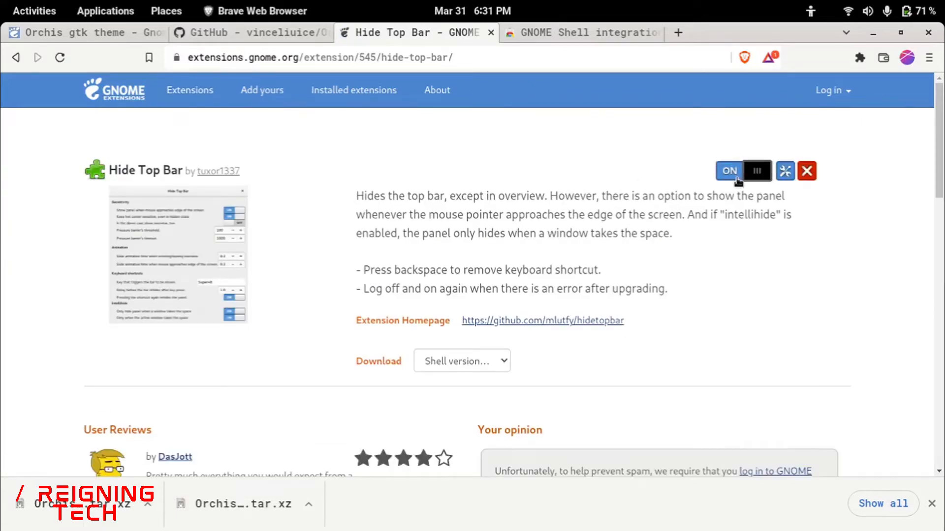
Return to the GNOME extensions search and replace the search term with "wob".
left_click(14, 58)
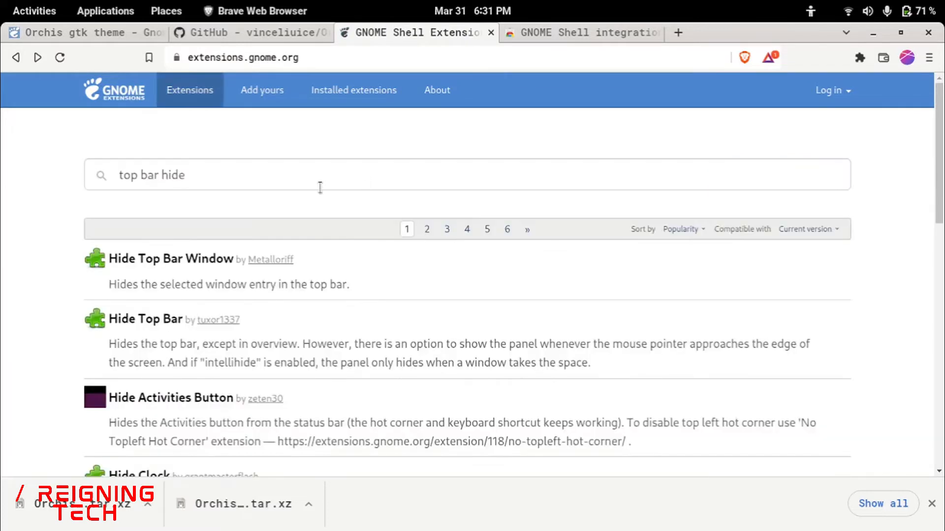
left_click(201, 174)
key("BackSpace")
key("BackSpace")
key("BackSpace")
key("BackSpace")
key("BackSpace")
key("BackSpace")
key("BackSpace")
key("BackSpace")
key("BackSpace")
key("BackSpace")
key("BackSpace")
key("BackSpace")
type("wo")
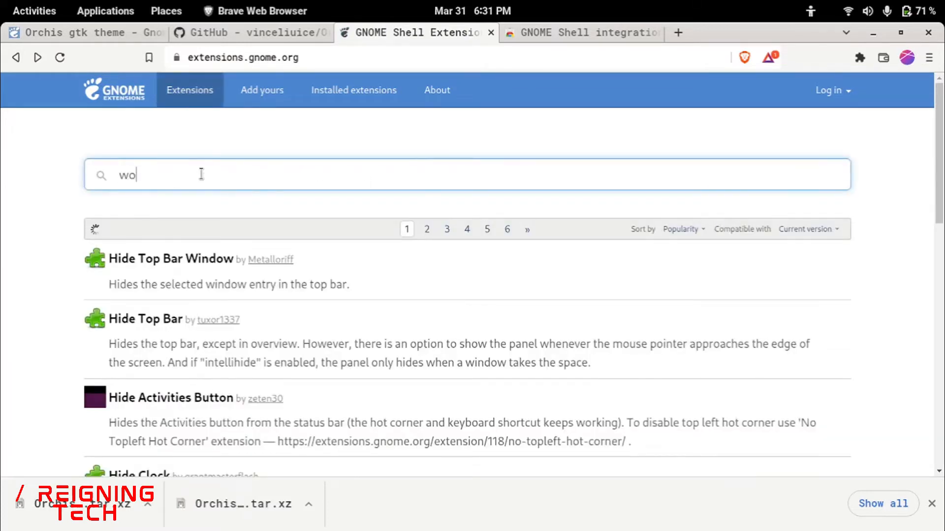
type("ble")
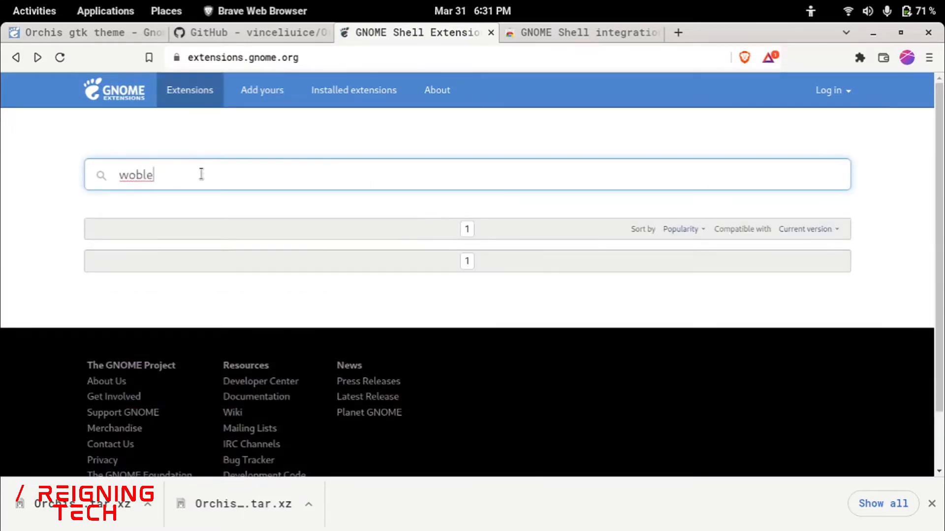
key("BackSpace")
key("BackSpace")
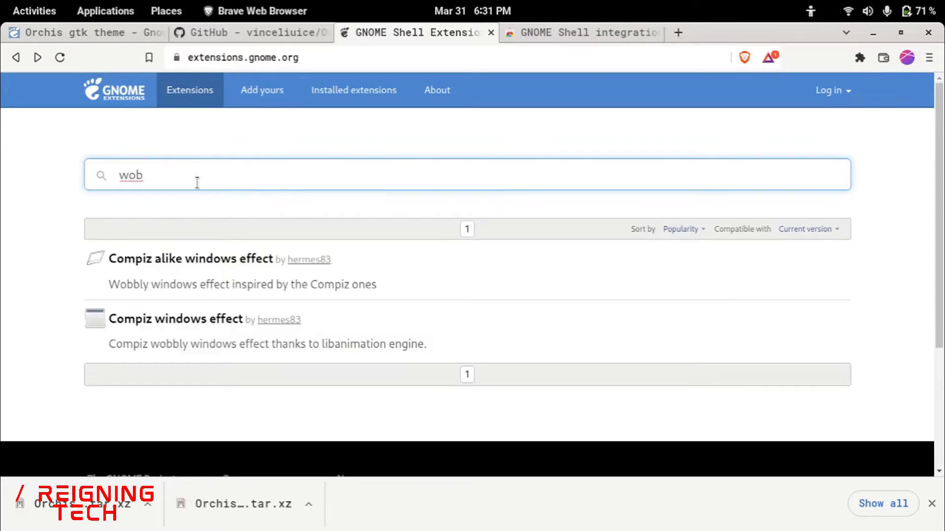
Open the Compiz windows effect extension from the results and install it.
left_click(155, 325)
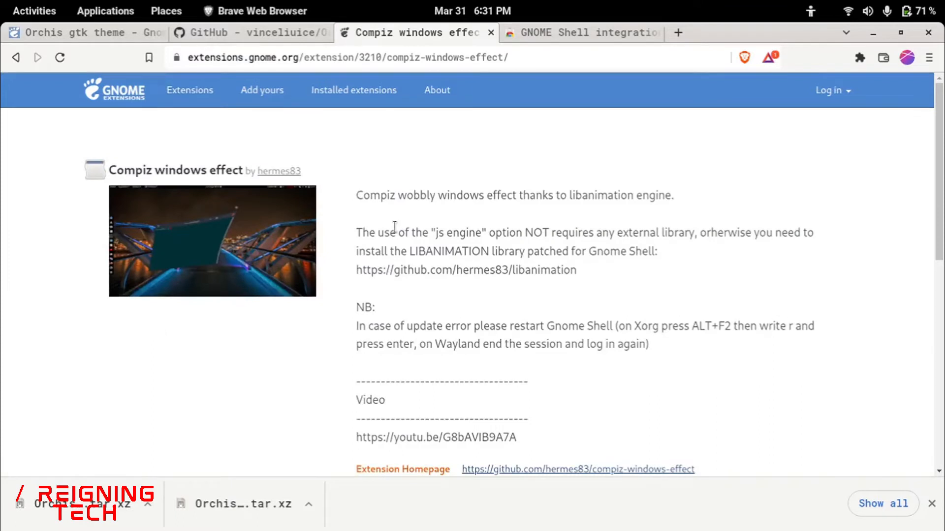
left_click(774, 176)
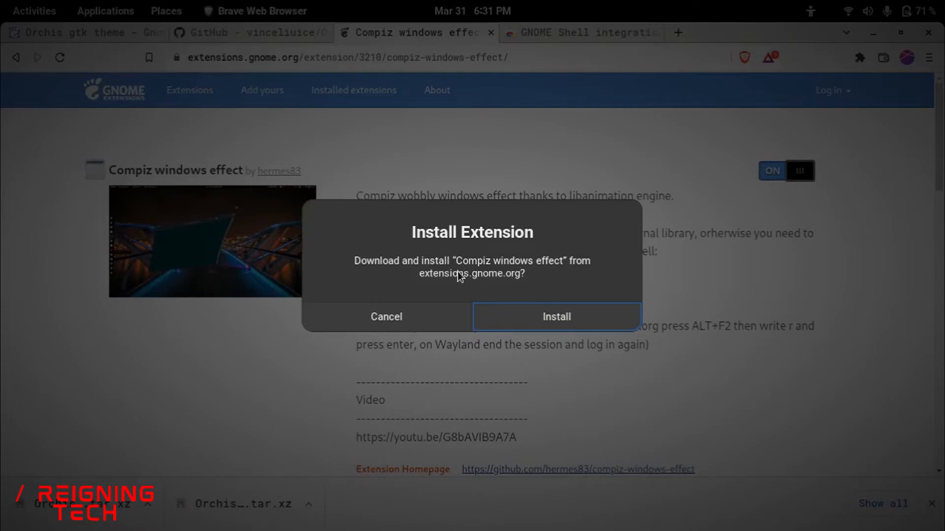
left_click(533, 315)
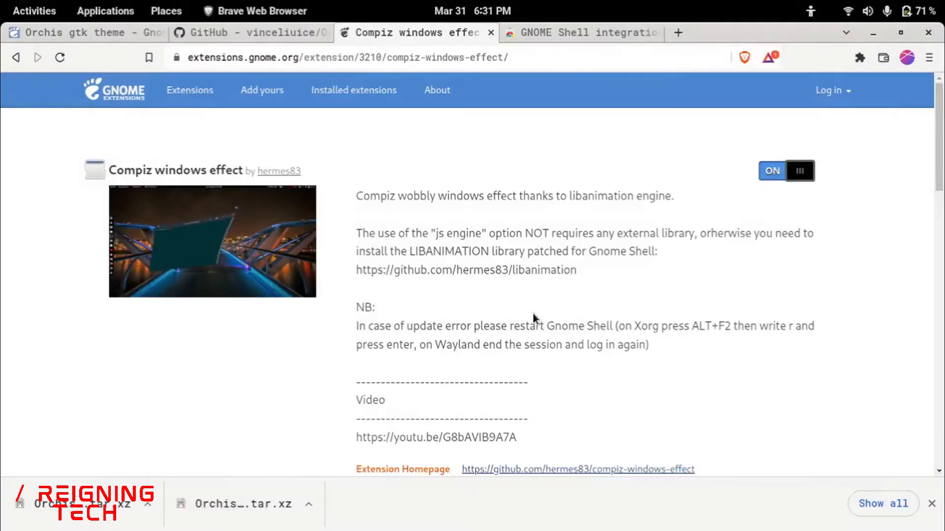
Search the GNOME extensions for "user theme", turn on the User Themes extension, and return to the search page.
left_click(16, 57)
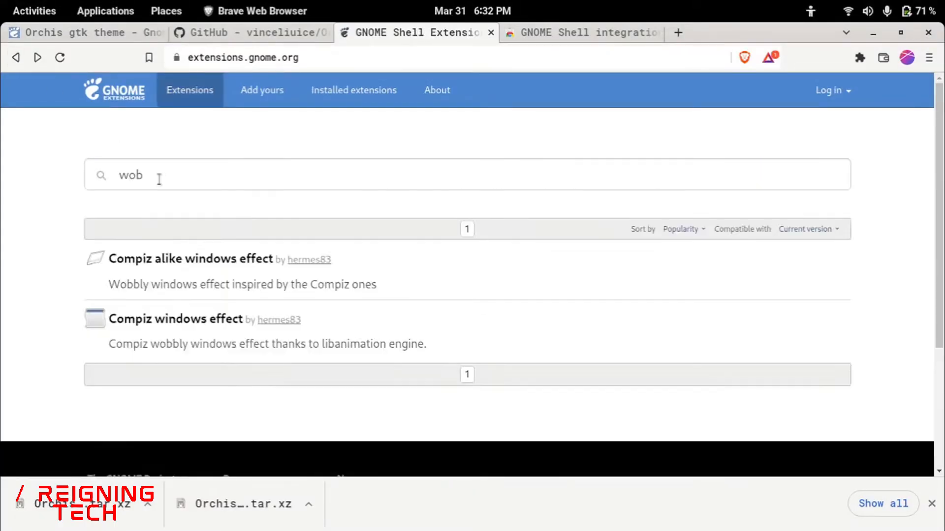
left_click(159, 180)
key("BackSpace")
key("BackSpace")
key("BackSpace")
type("user theme")
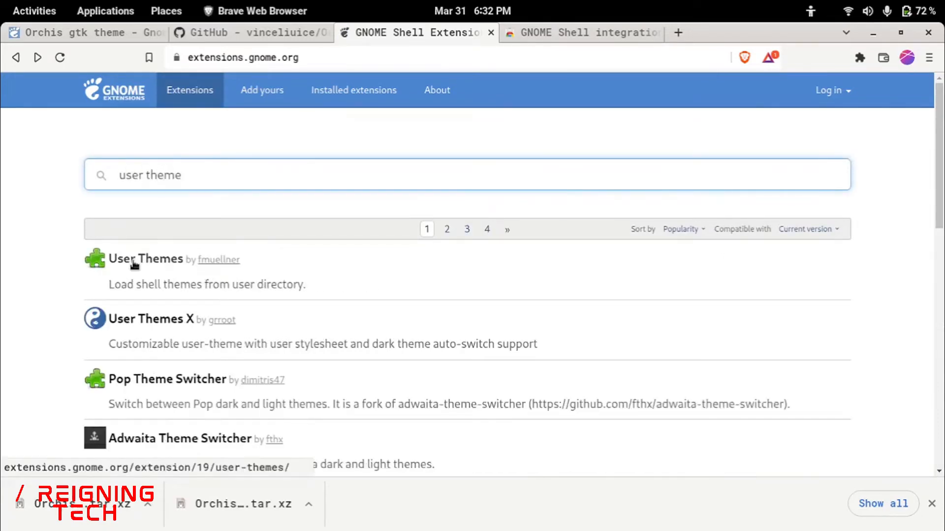
left_click(133, 261)
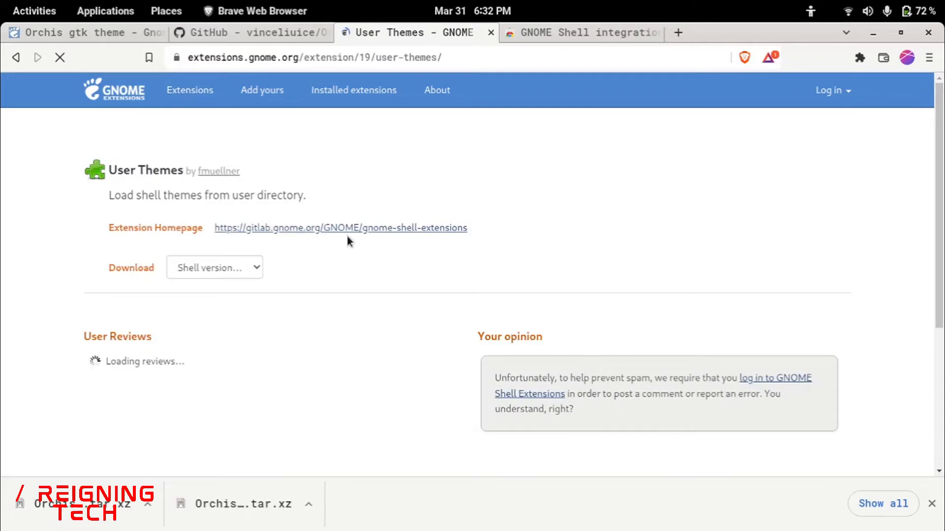
left_click(736, 174)
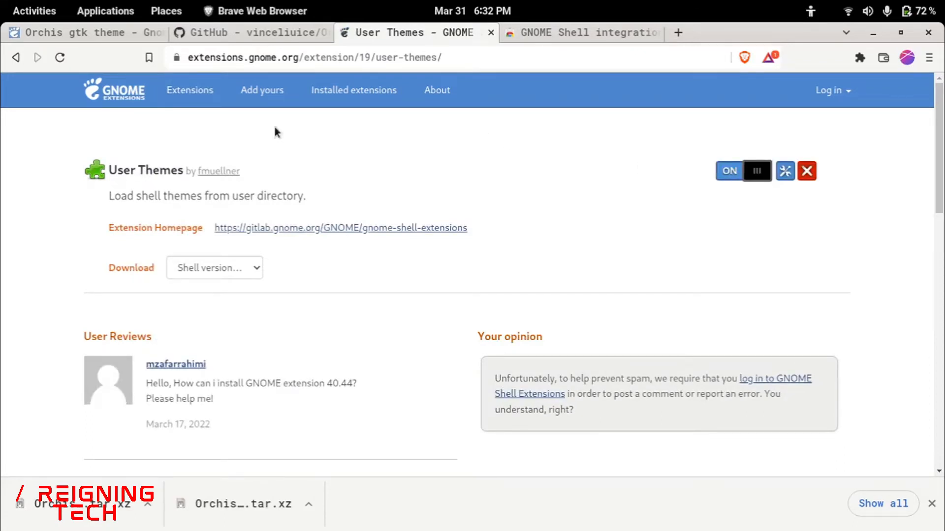
left_click(16, 57)
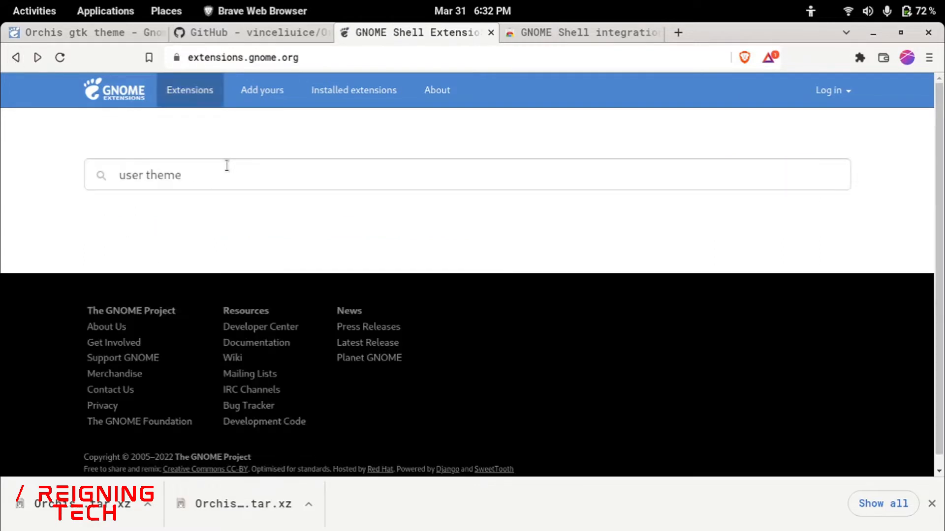
Search the GNOME extensions for "internet" and turn on the Internet Speed Meter extension.
key("BackSpace")
key("BackSpace")
key("BackSpace")
key("BackSpace")
key("BackSpace")
key("BackSpace")
key("BackSpace")
key("BackSpace")
key("BackSpace")
key("BackSpace")
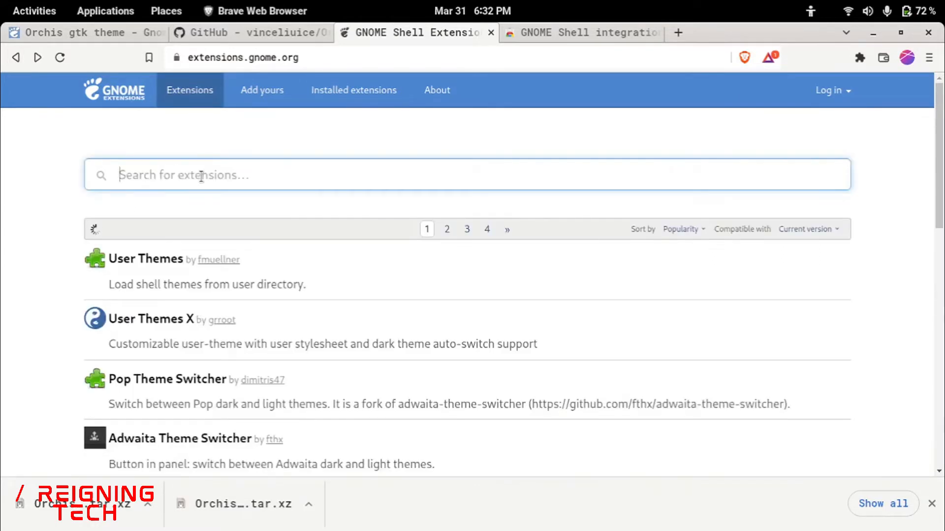
type("internet")
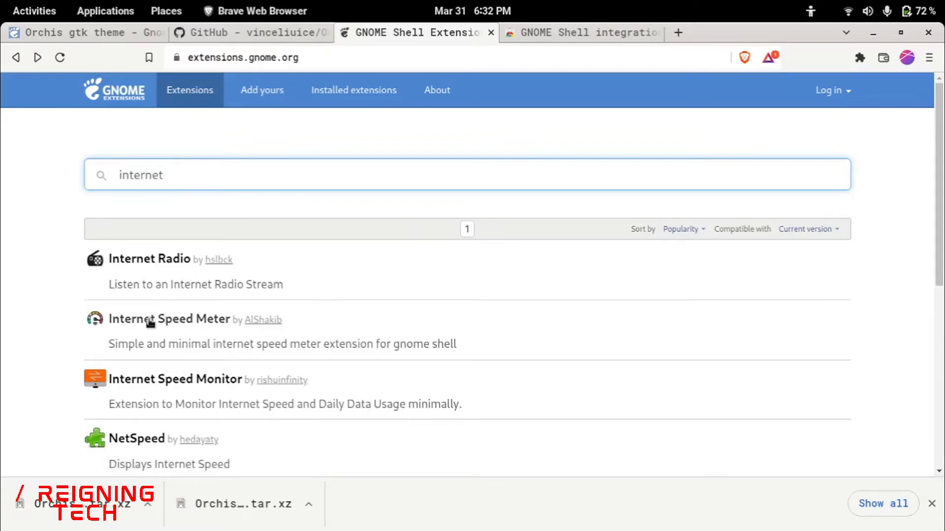
left_click(149, 319)
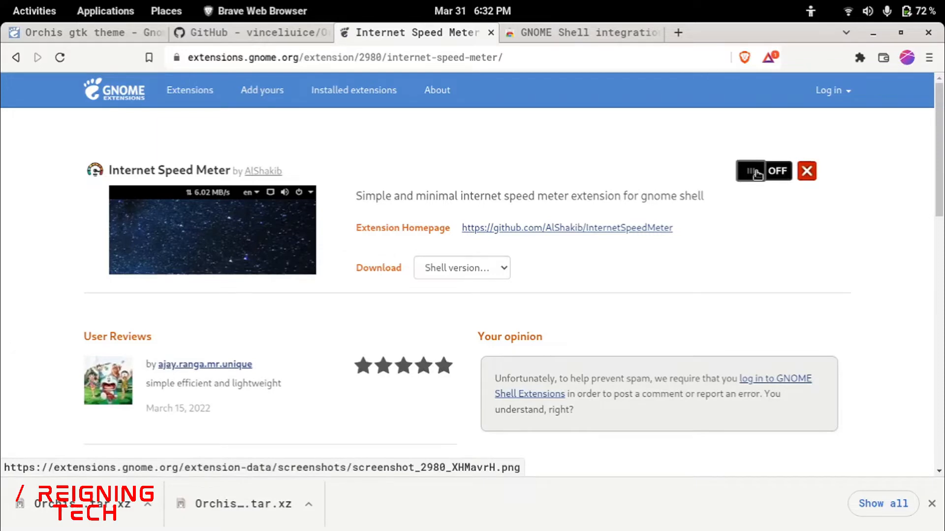
left_click(757, 171)
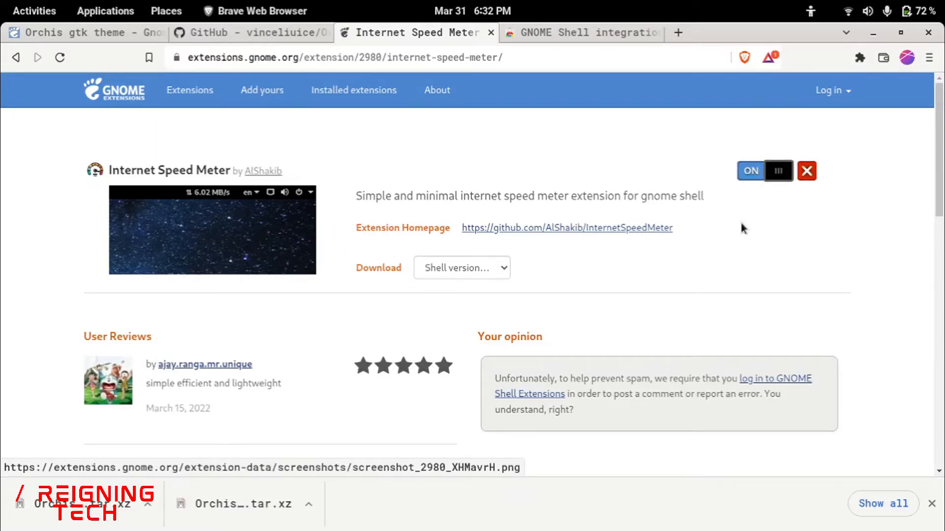
Return to the GNOME extensions search, clear the search term and browse the full extension list.
left_click(17, 58)
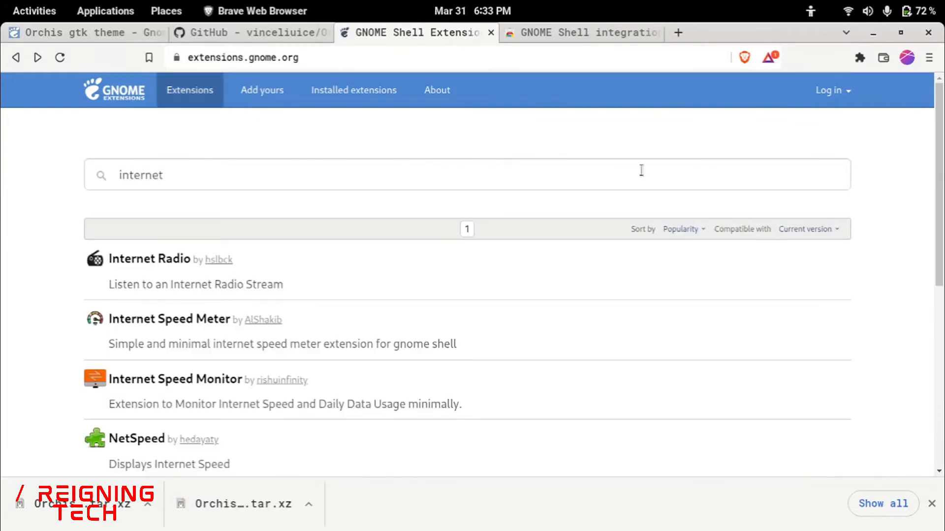
left_click(182, 180)
key("ctrl+a")
key("BackSpace")
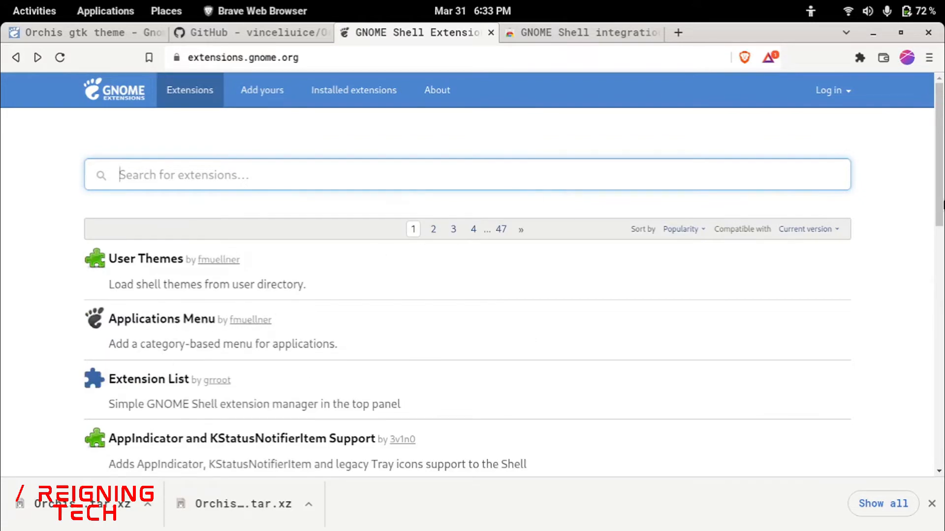
left_click_drag(937, 166, 941, 140)
Start a new browser tab, close the GNOME Shell integration page, and search the web for "cursor gnome themes".
left_click(678, 33)
left_click(618, 33)
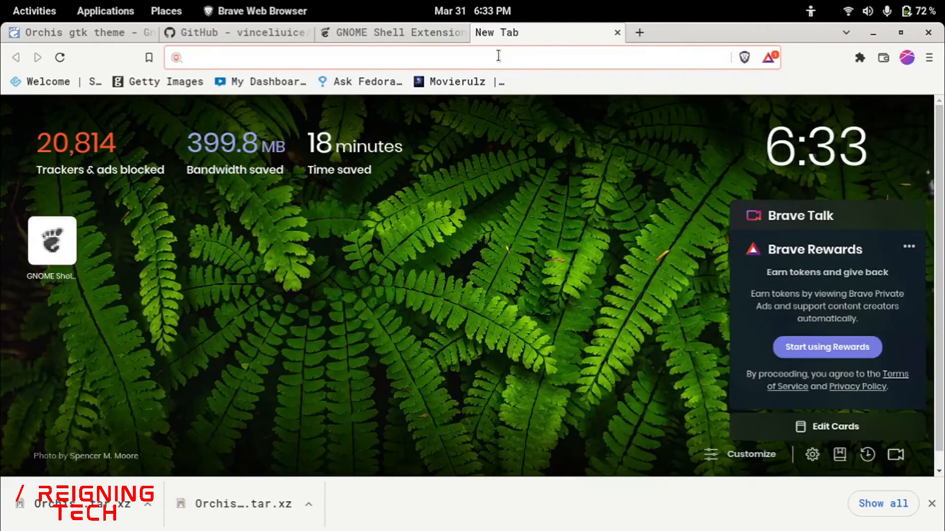
type("cursor")
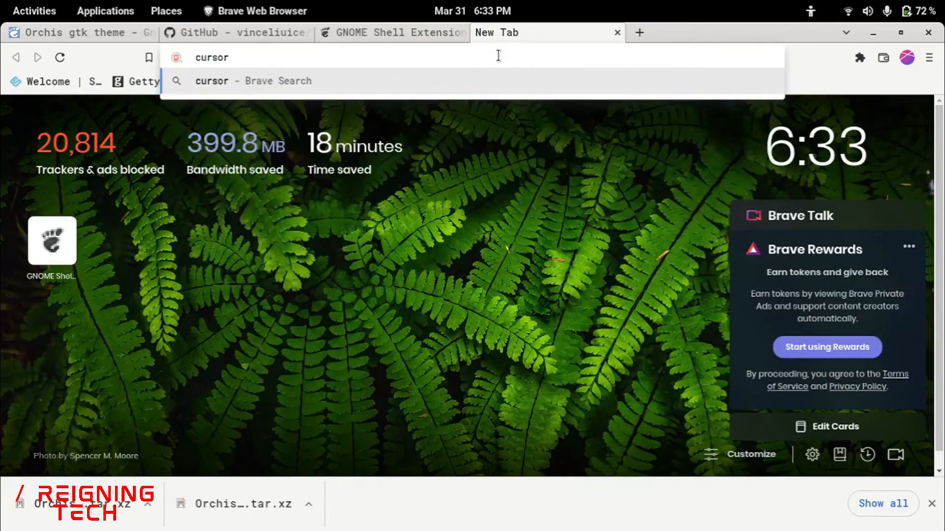
type(" gnome them")
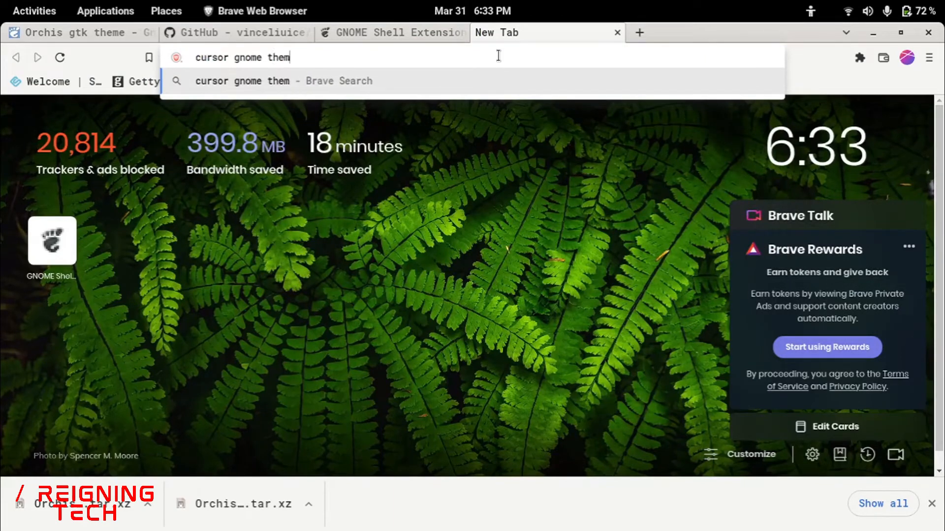
type("e")
key("BackSpace")
type("es")
key("Return")
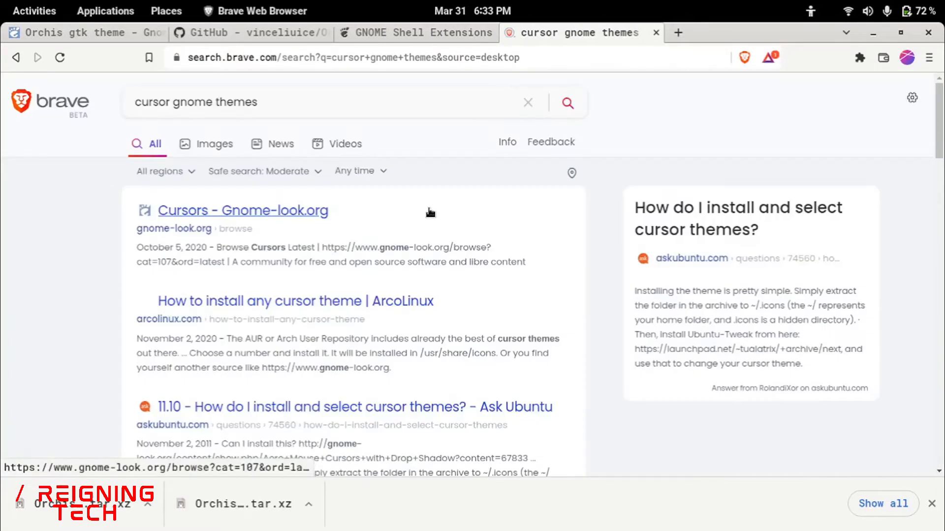
Open Nordzy-cursors from the Gnome-look.org cursors listing, follow its Nordzy-cursors download to GitHub and copy the HTTPS clone URL.
left_click(204, 222)
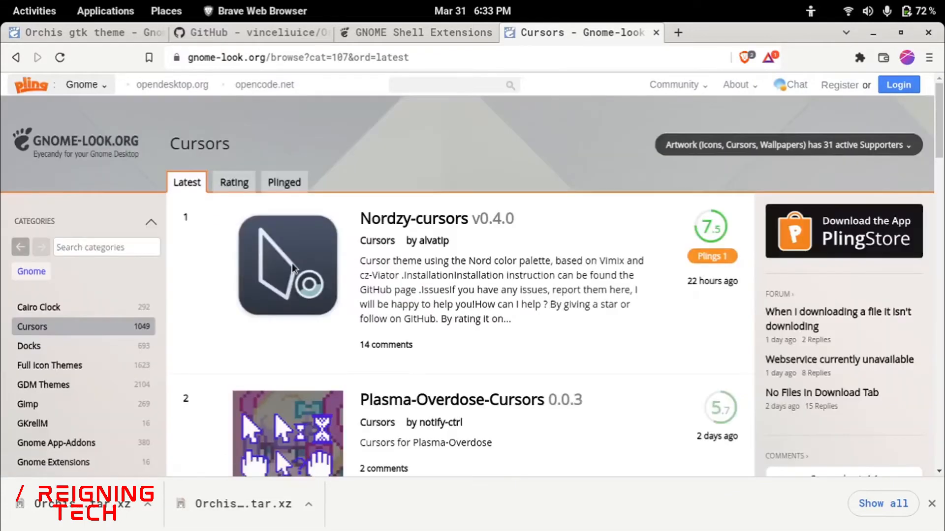
left_click(294, 268)
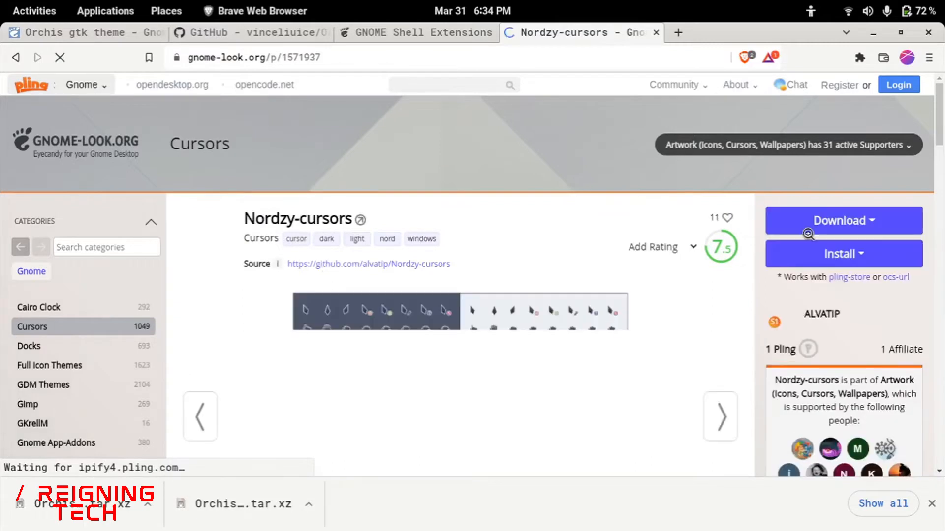
left_click(830, 226)
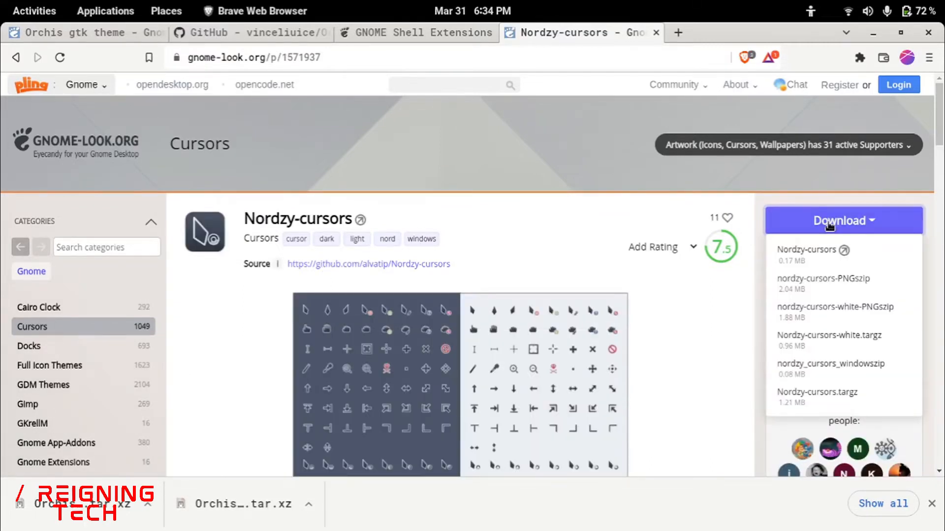
left_click(787, 251)
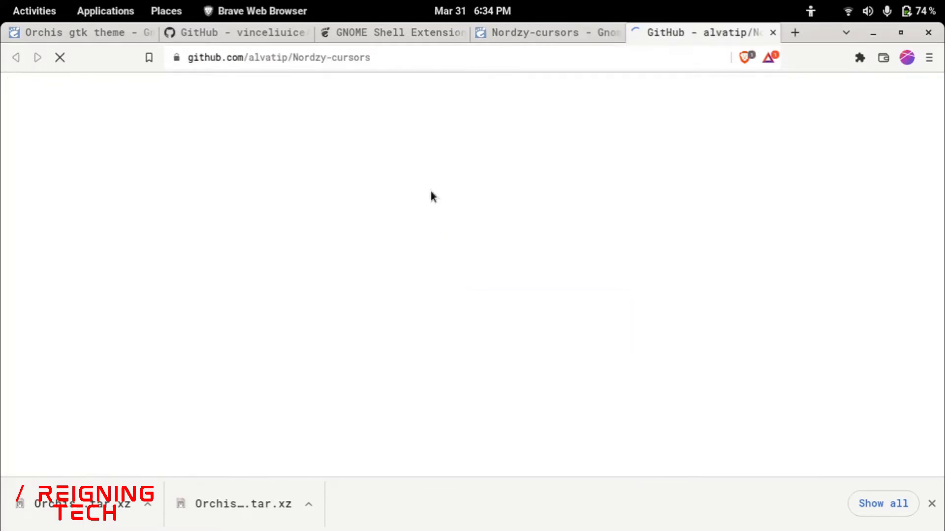
left_click(639, 227)
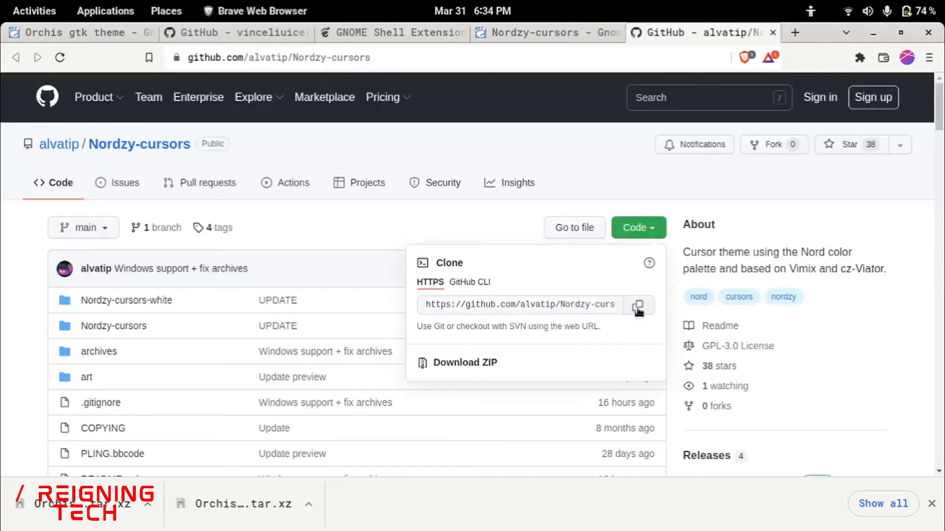
left_click(638, 305)
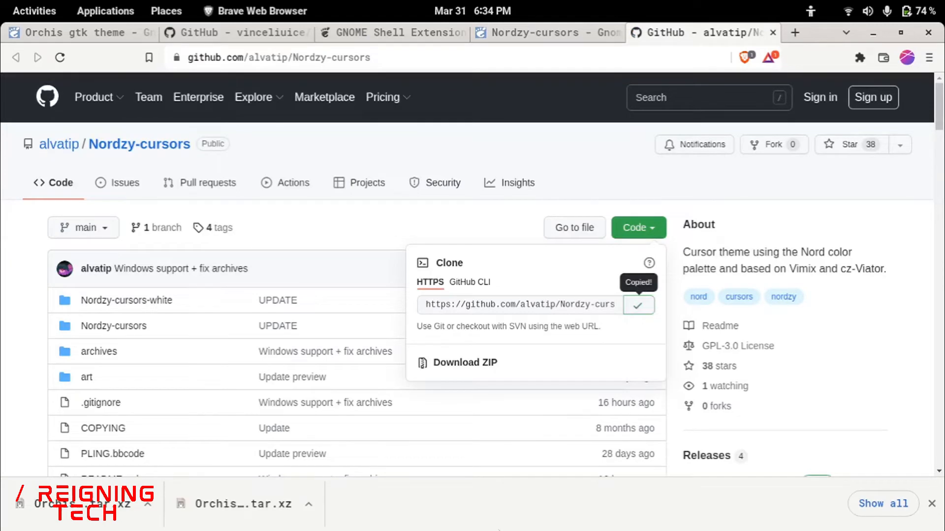
Open a terminal, clone the Nordzy-cursors repository from its copied GitHub URL, and clear the terminal output.
left_click(105, 11)
left_click(202, 275)
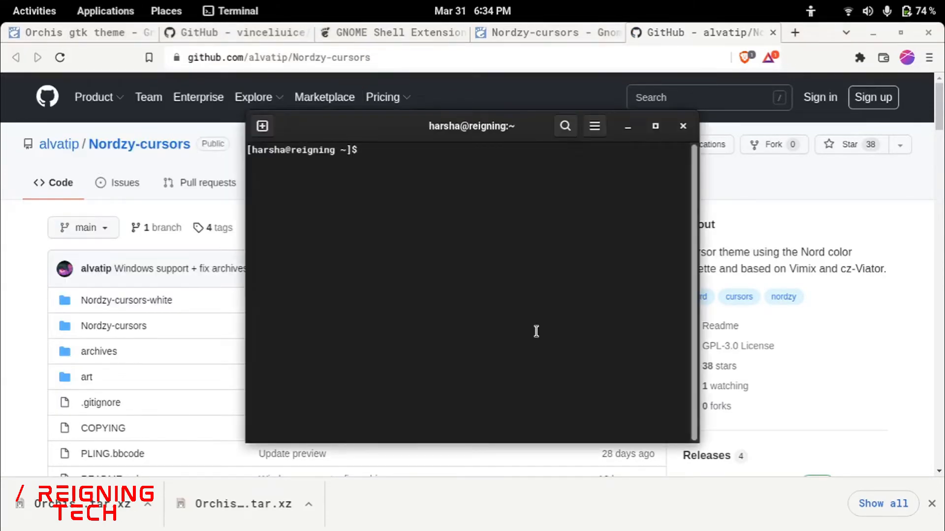
type("git clone")
key("ctrl+shift+v")
key("Return")
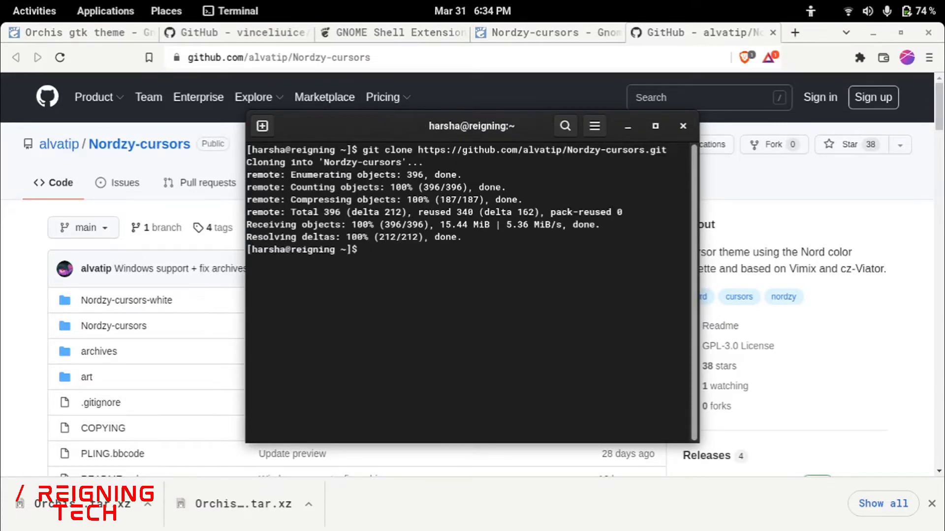
type("clear")
key("Return")
Switch back to the browser and return to the Gnome-look.org cursors listing to browse it.
left_click(823, 208)
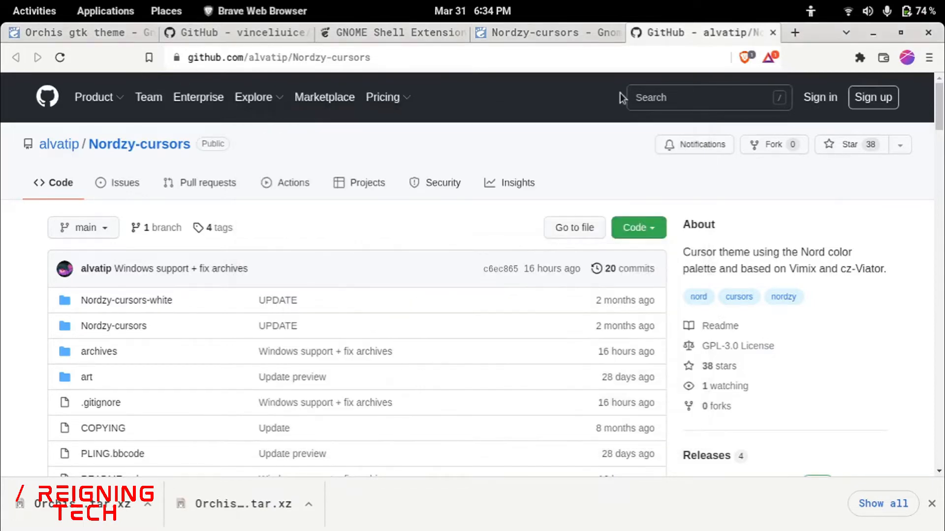
left_click(560, 33)
left_click(17, 57)
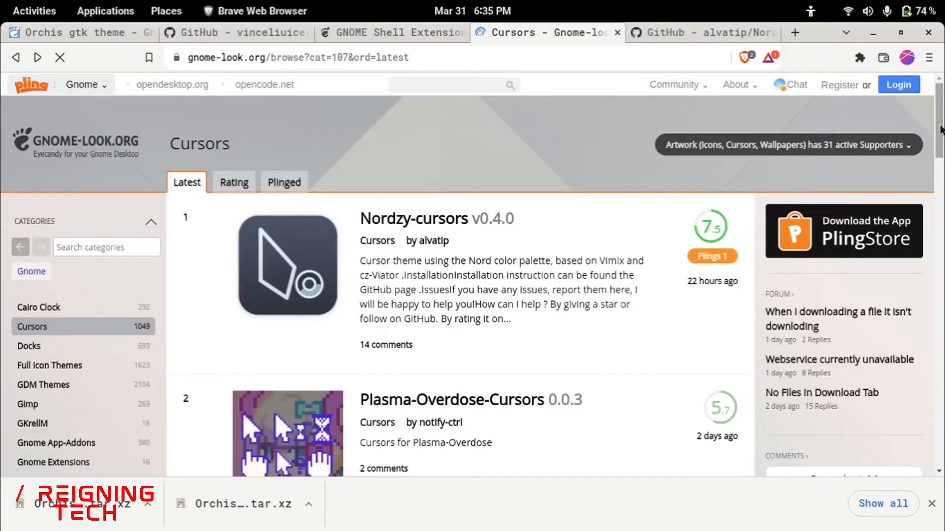
left_click_drag(940, 129, 939, 100)
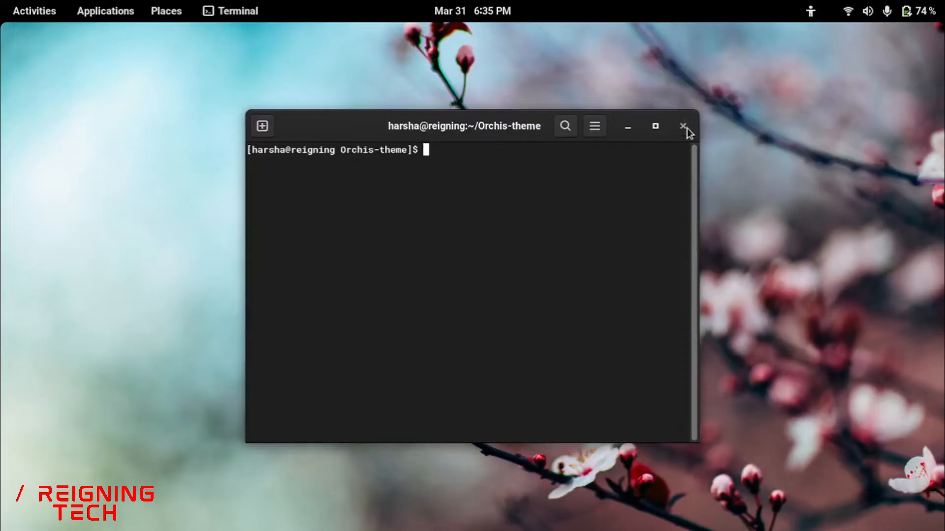
Close the Orchis-theme terminal, open the Extensions app and move its window to test the Compiz windows effect.
left_click(684, 127)
left_click(105, 11)
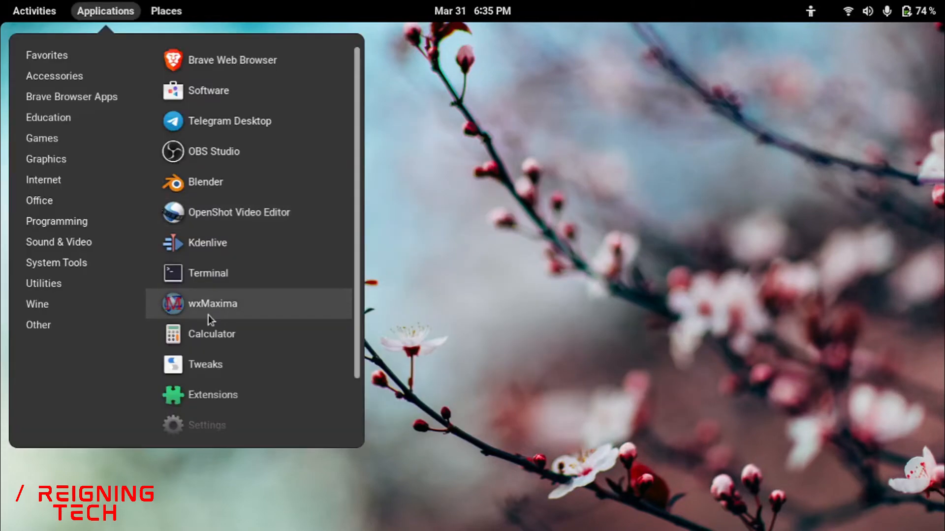
left_click(431, 249)
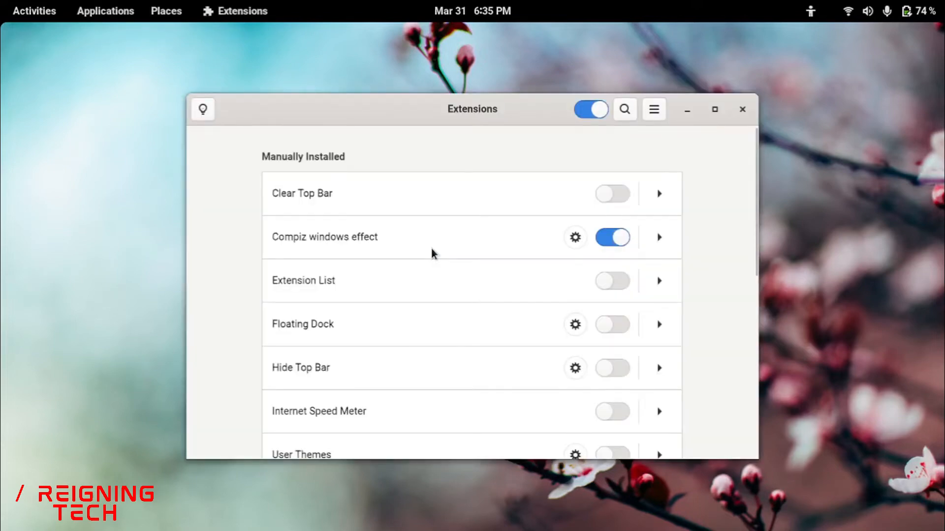
left_click_drag(483, 109, 447, 66)
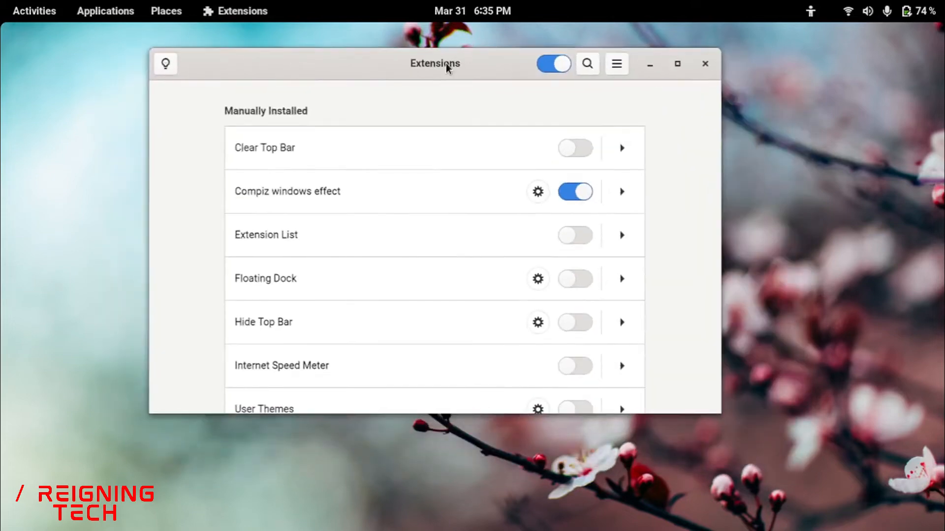
Turn on the Floating Dock, Hide Top Bar and Internet Speed Meter extensions in the Extensions app.
left_click(565, 280)
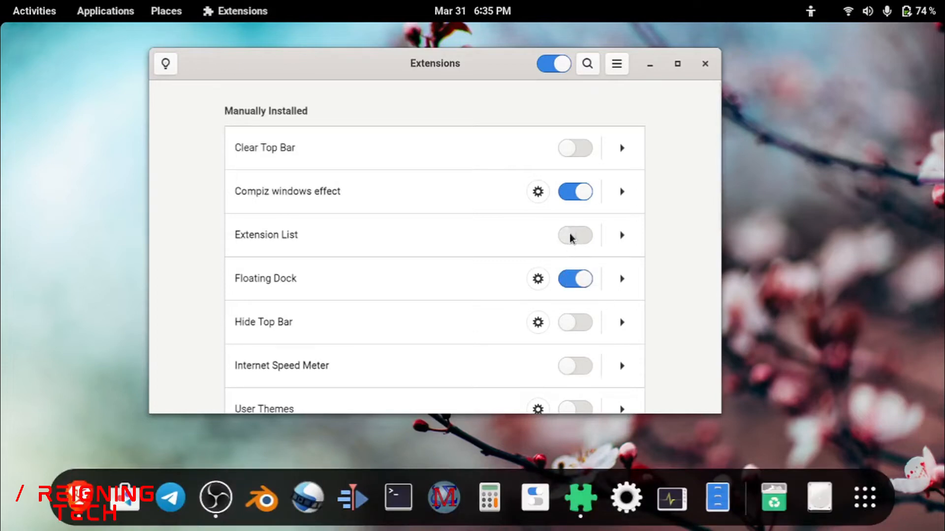
left_click(568, 328)
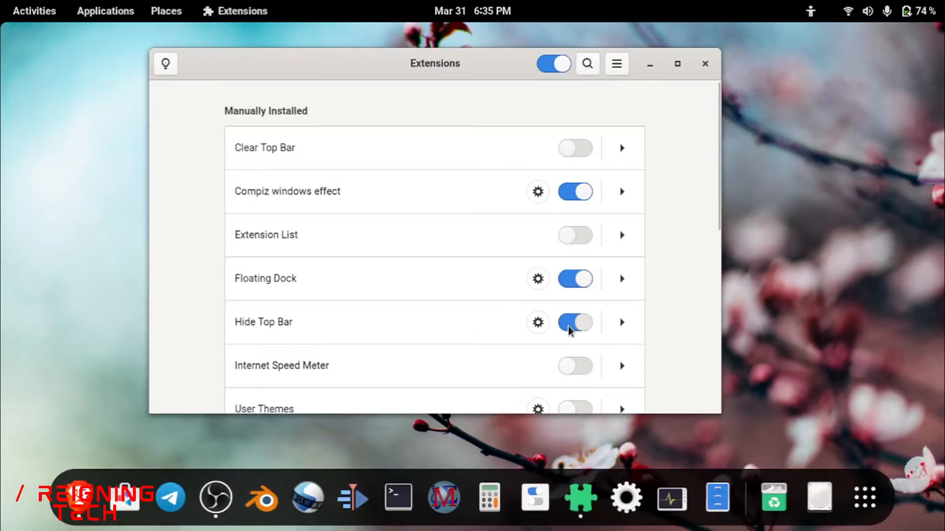
left_click_drag(427, 74, 437, 113)
left_click(612, 362)
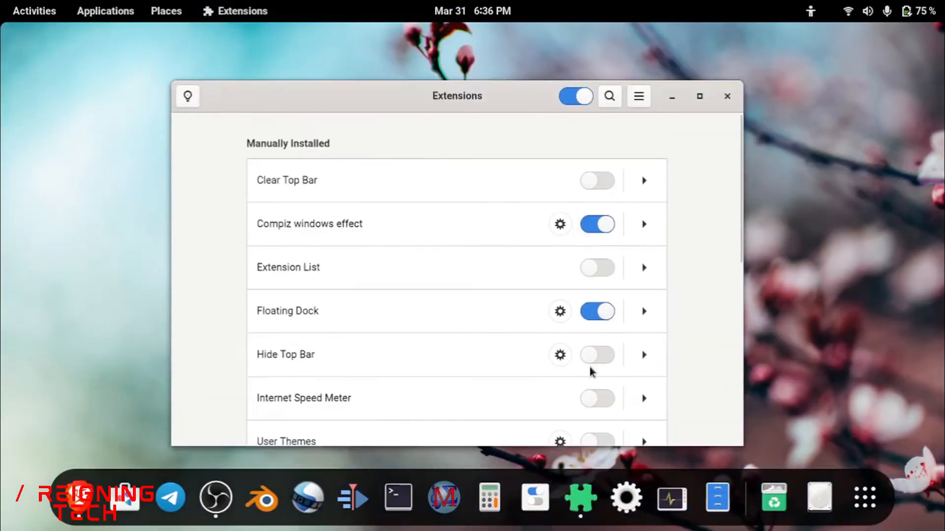
left_click(593, 361)
left_click(593, 397)
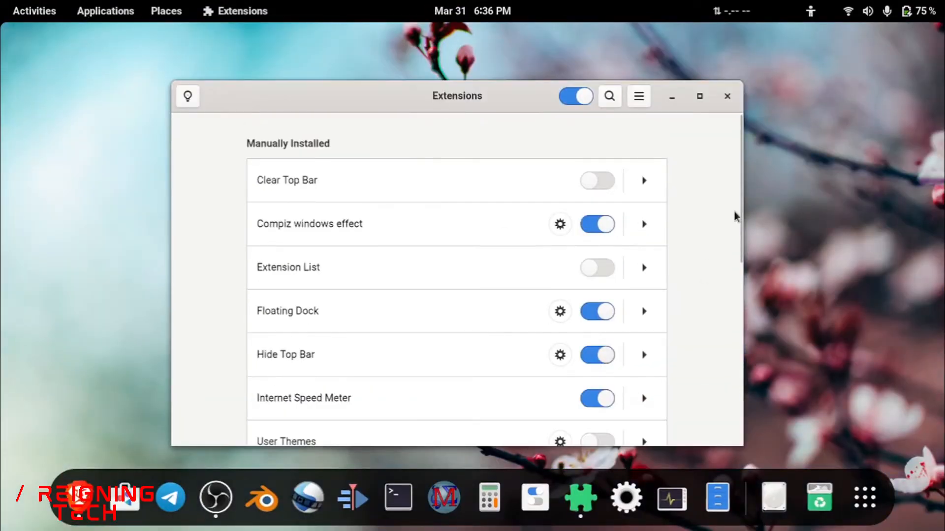
Enable the User Themes extension, set its shell theme to Orchis-dark-compact, and close the Extensions app.
left_click_drag(737, 188, 737, 259)
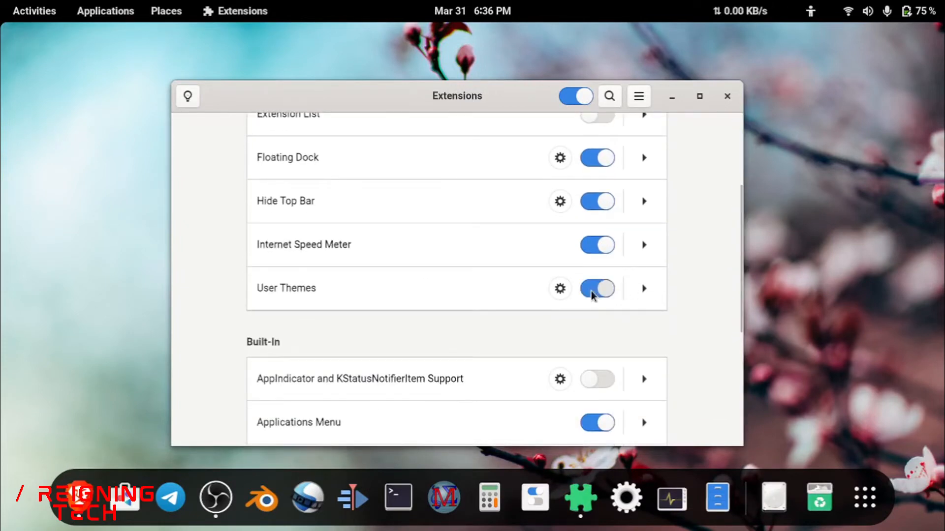
left_click(561, 292)
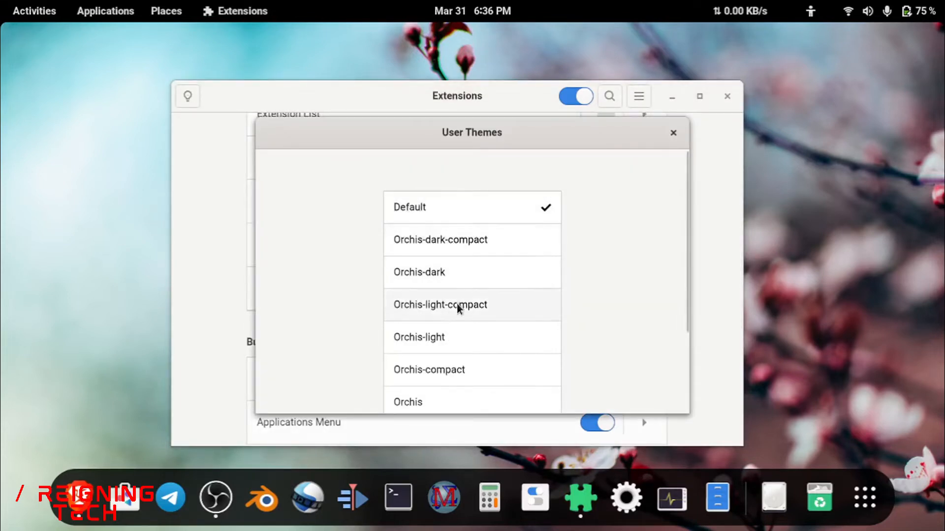
left_click(444, 244)
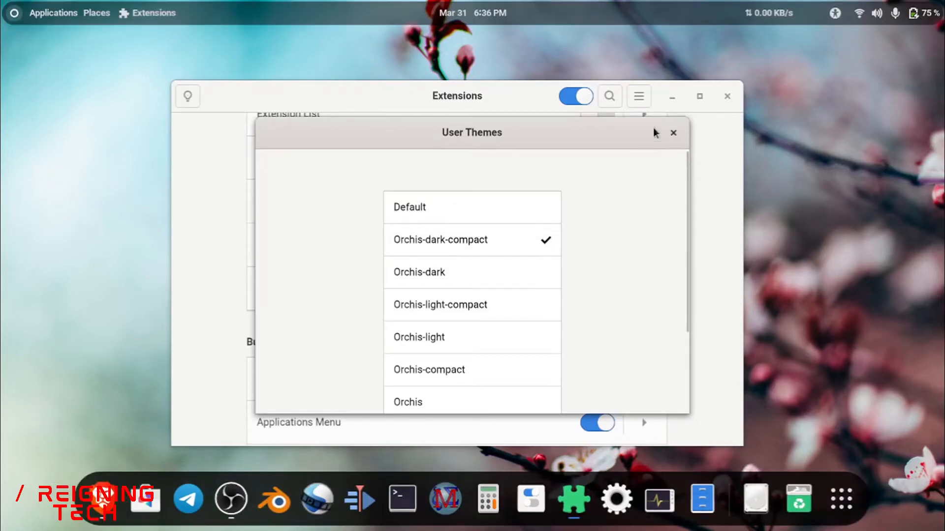
left_click(672, 139)
left_click_drag(737, 202, 733, 123)
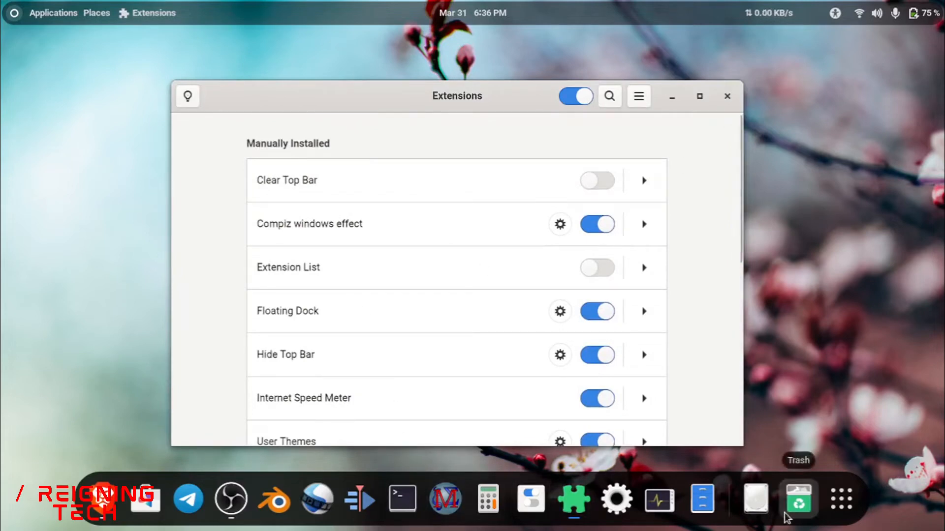
left_click(727, 96)
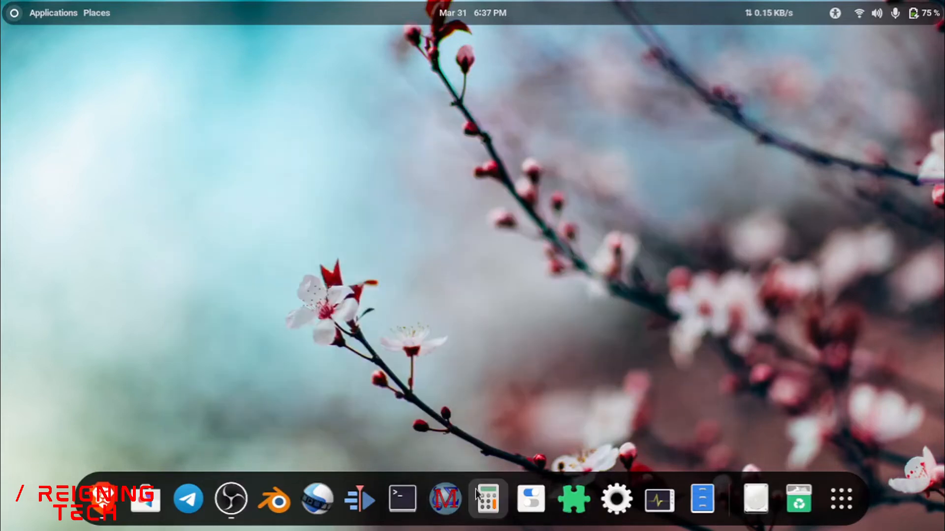
Open Tweaks and set the applications theme to Orchis-compact in the appearance settings.
left_click(531, 500)
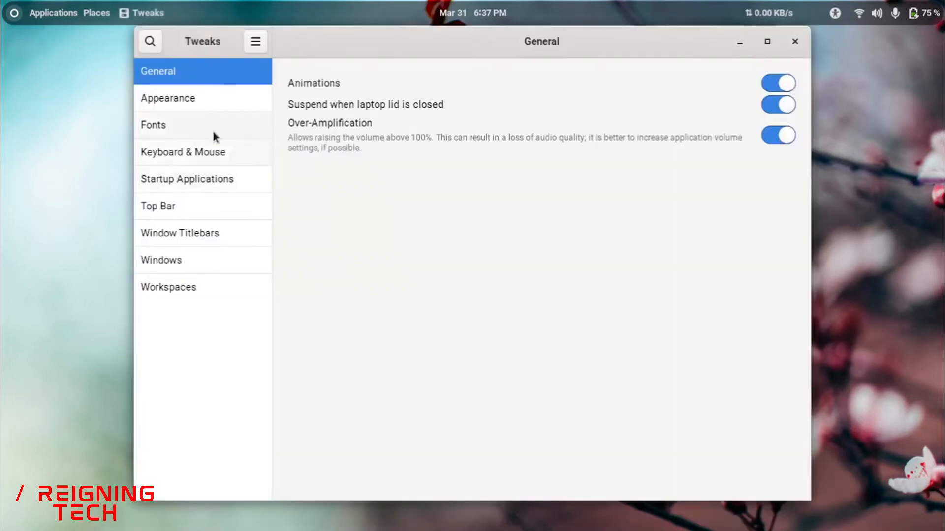
left_click(185, 98)
left_click(707, 110)
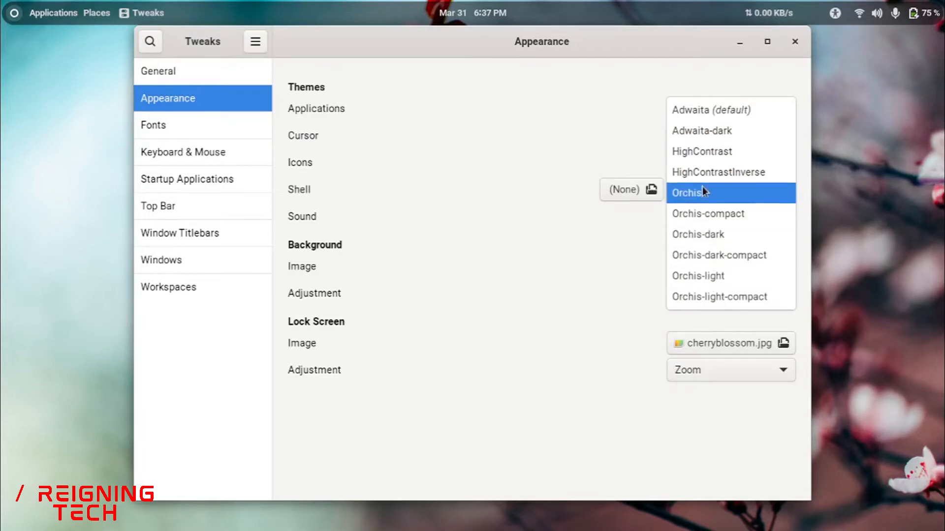
left_click(559, 183)
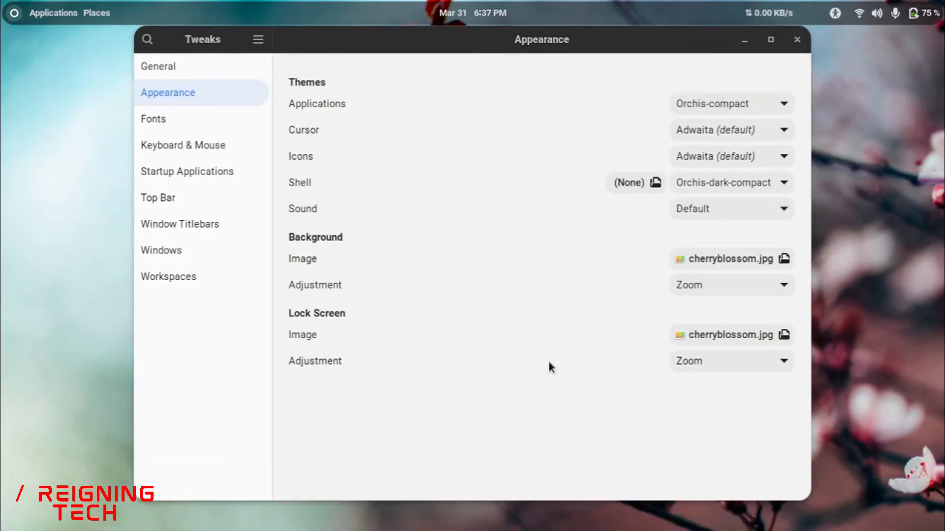
Open the file manager and look through Documents, Disc-E, Disc-D, Videos, Pictures, Downloads and Home to examine the applied theme.
key("super+e")
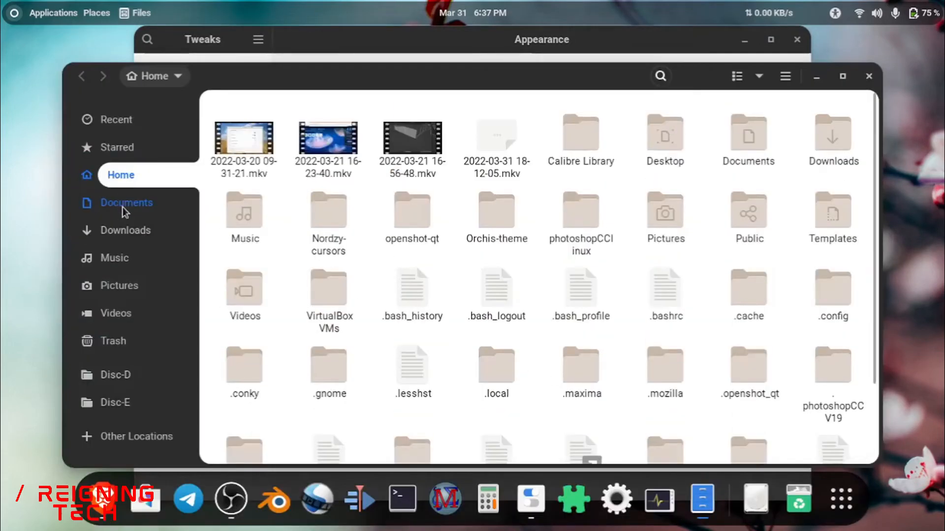
left_click(123, 206)
left_click(118, 175)
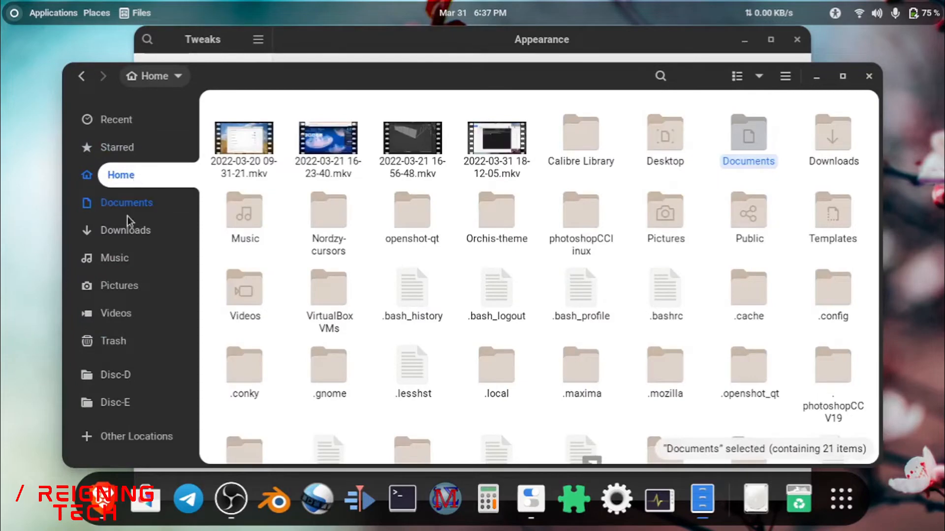
left_click(123, 400)
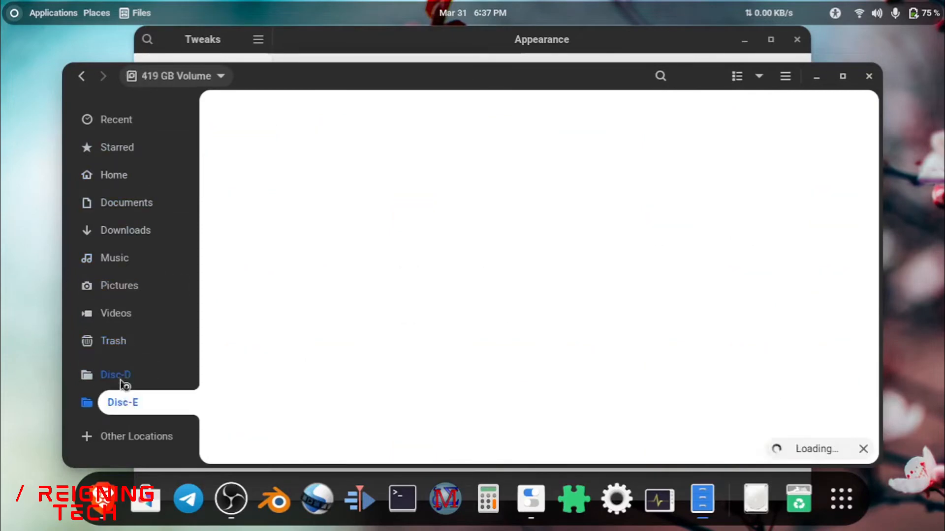
left_click(123, 376)
left_click(121, 314)
left_click(121, 285)
left_click(120, 230)
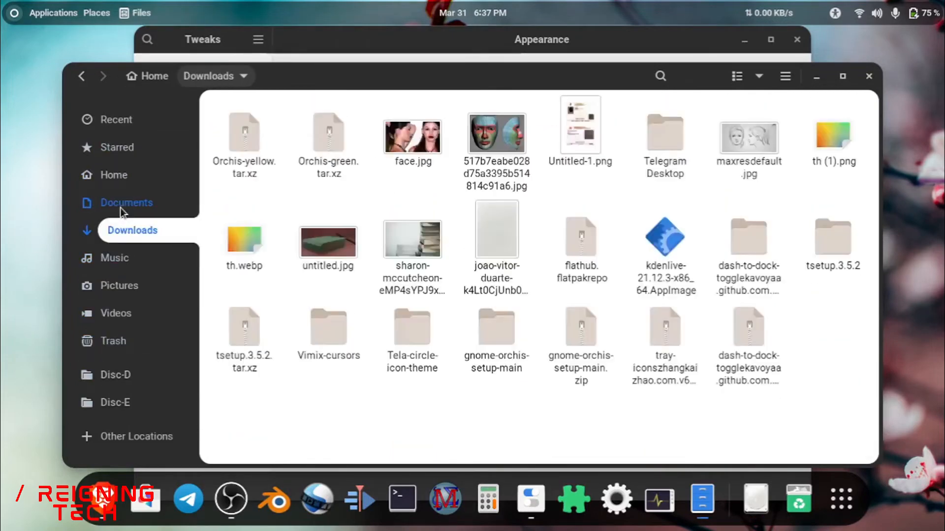
left_click(120, 177)
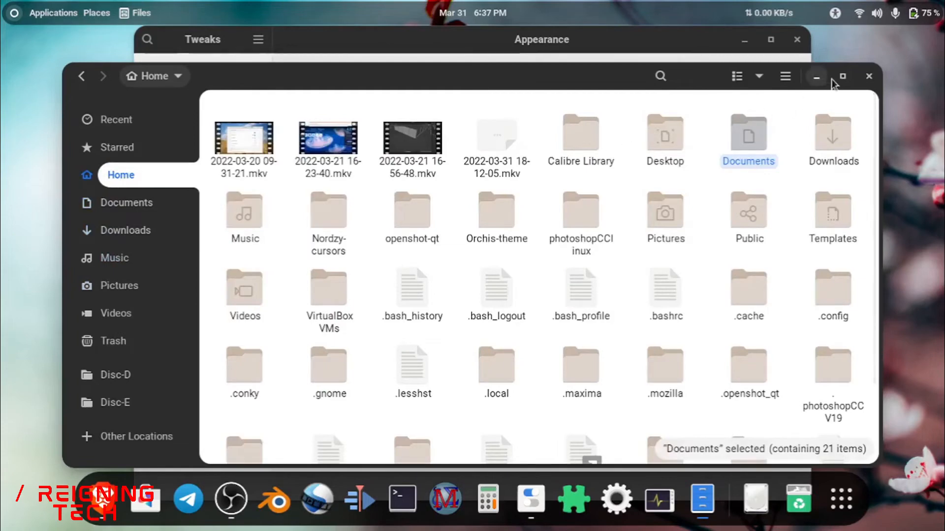
Return to Tweaks and set the cursor theme to Vimix-cursors and the icon theme to Tela-circle.
left_click(580, 40)
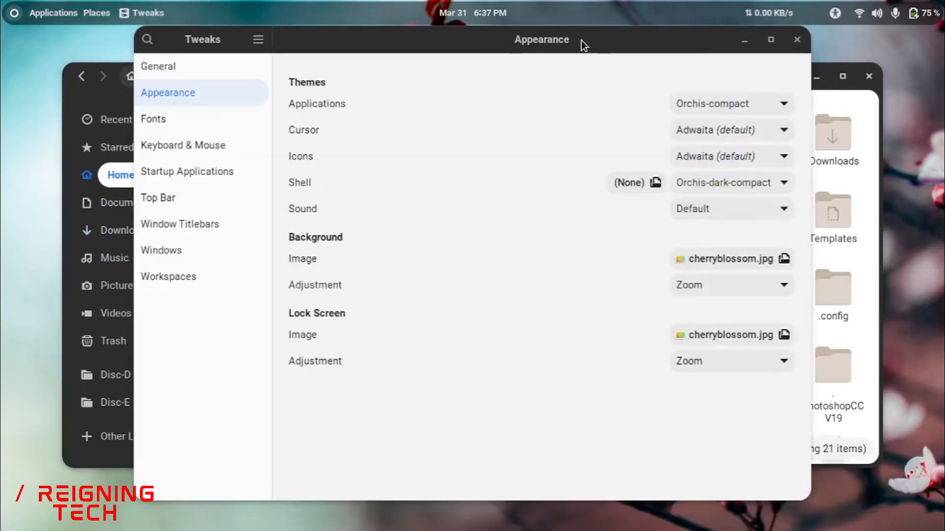
left_click(700, 126)
left_click(702, 153)
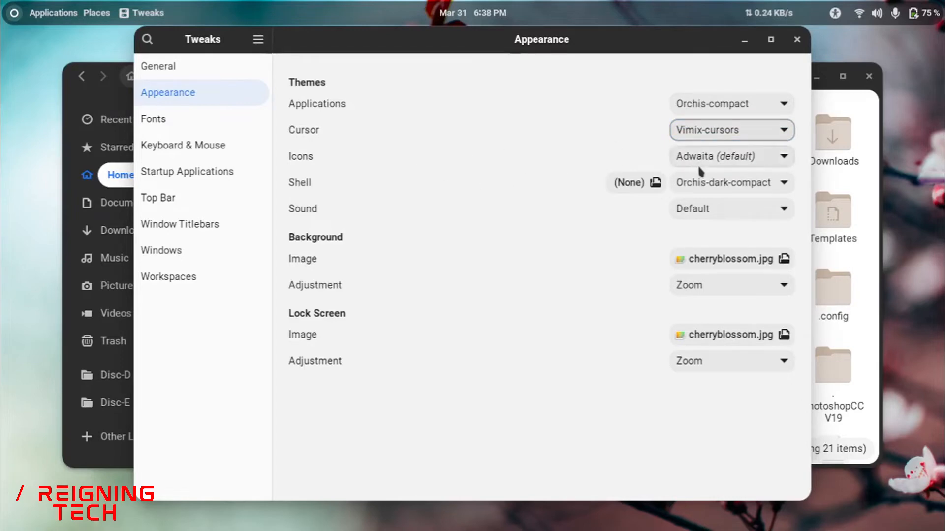
left_click(700, 158)
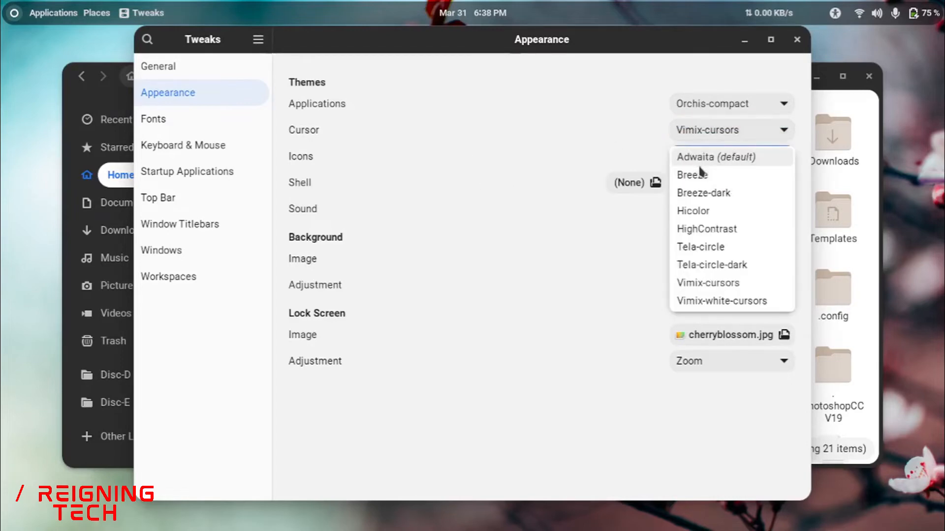
left_click(699, 247)
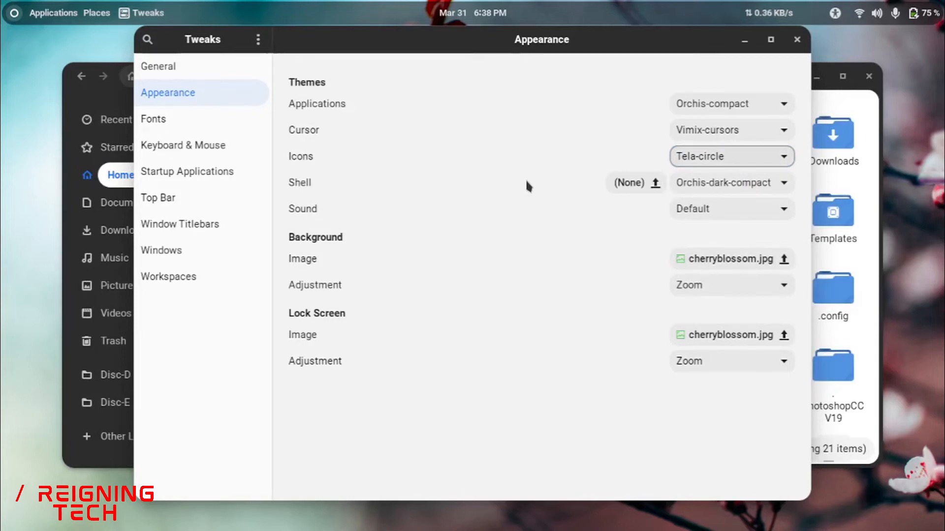
left_click(684, 157)
left_click(701, 177)
Switch to the browser, search for "icons themes for gnome" and open the gnome-look.org Full Icon Themes listing.
mouse_move(575, 507)
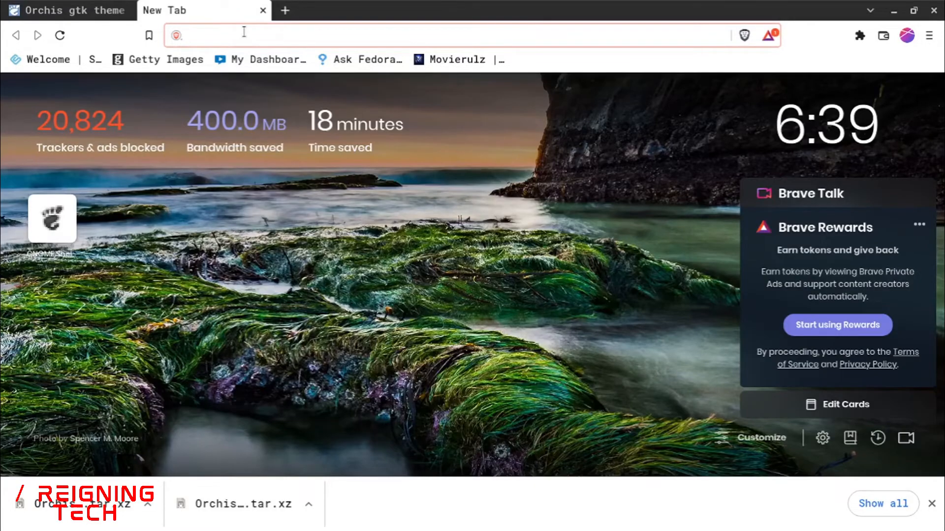
type("icons them")
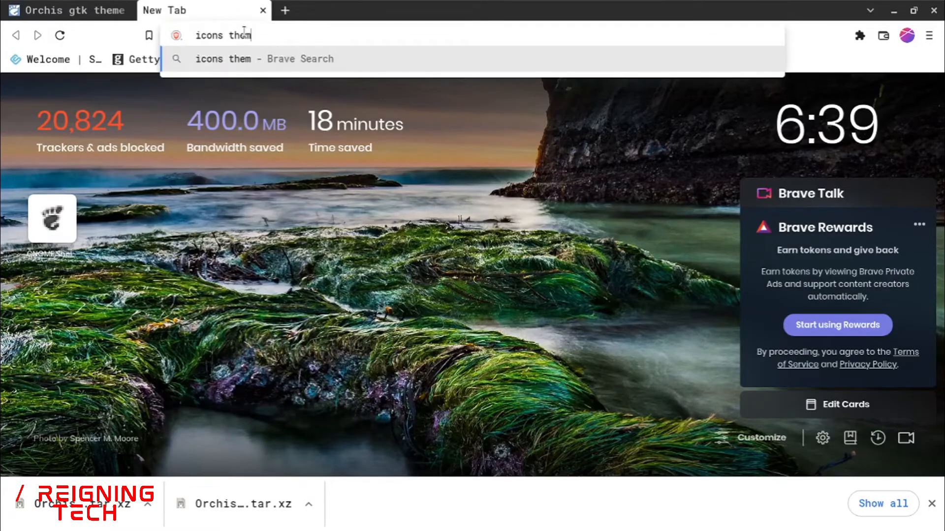
type("es for gn")
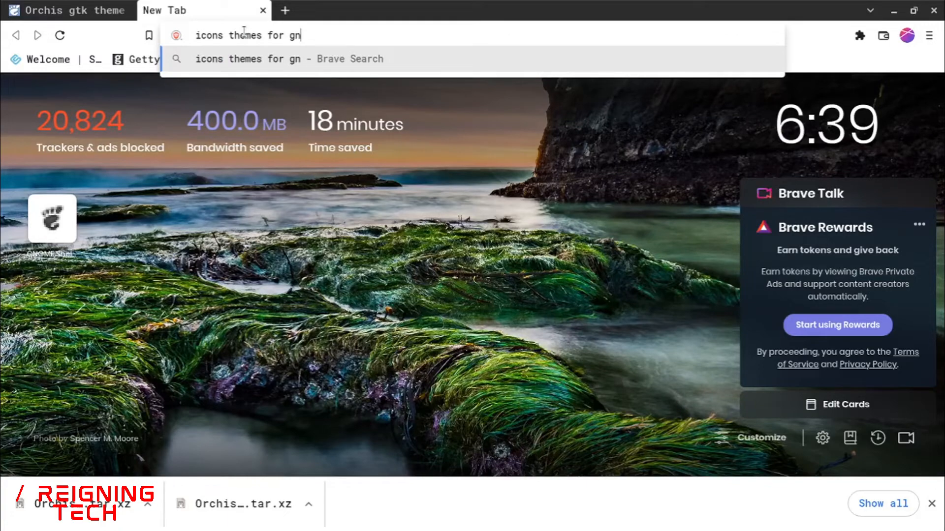
type("ome")
key("Return")
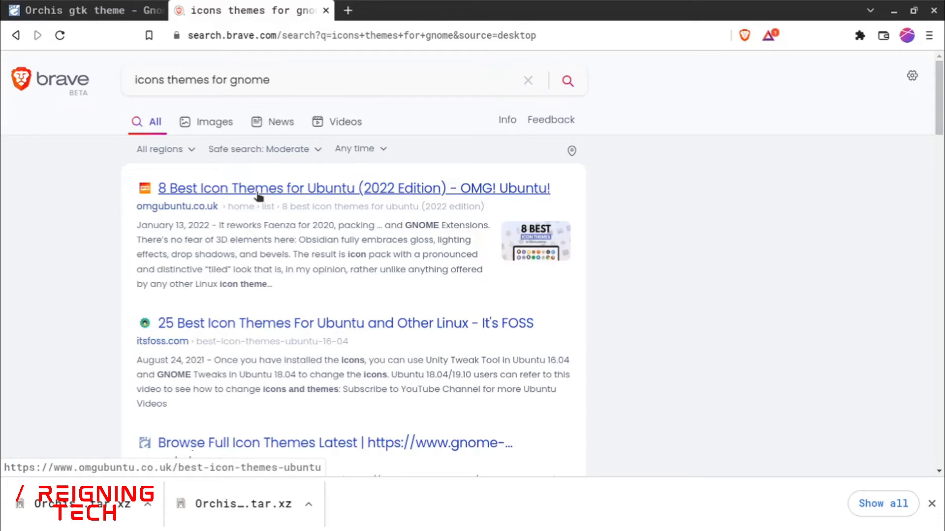
left_click(238, 446)
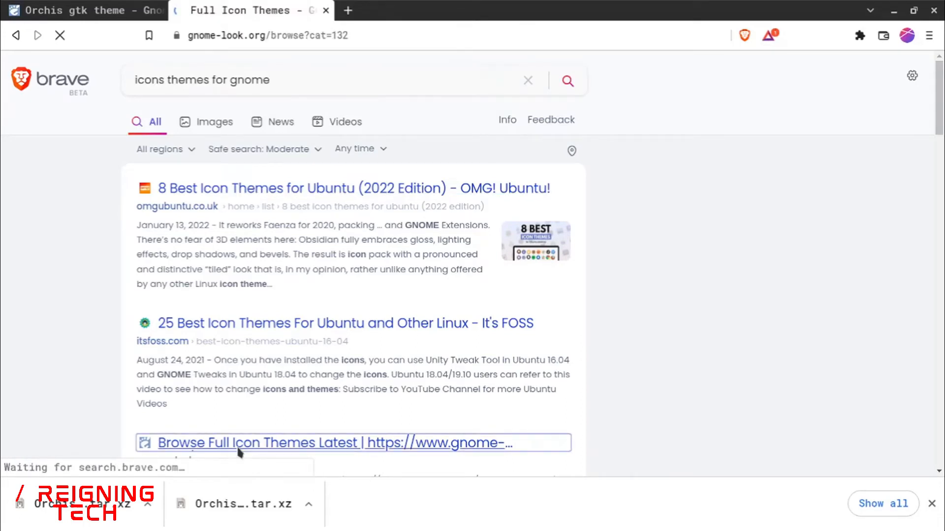
Browse the Full Icon Themes listing and open the Deepin Icons 2022 product page.
left_click_drag(940, 83, 941, 99)
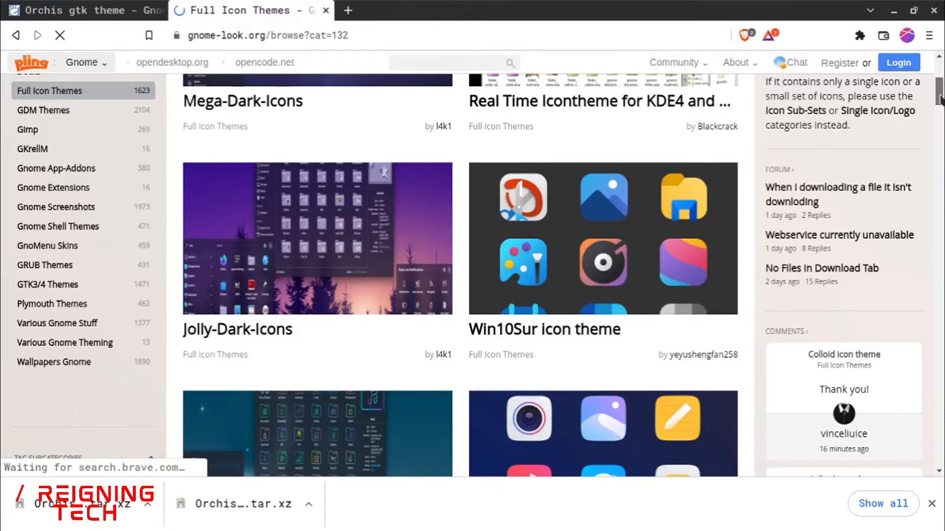
left_click_drag(940, 100, 940, 219)
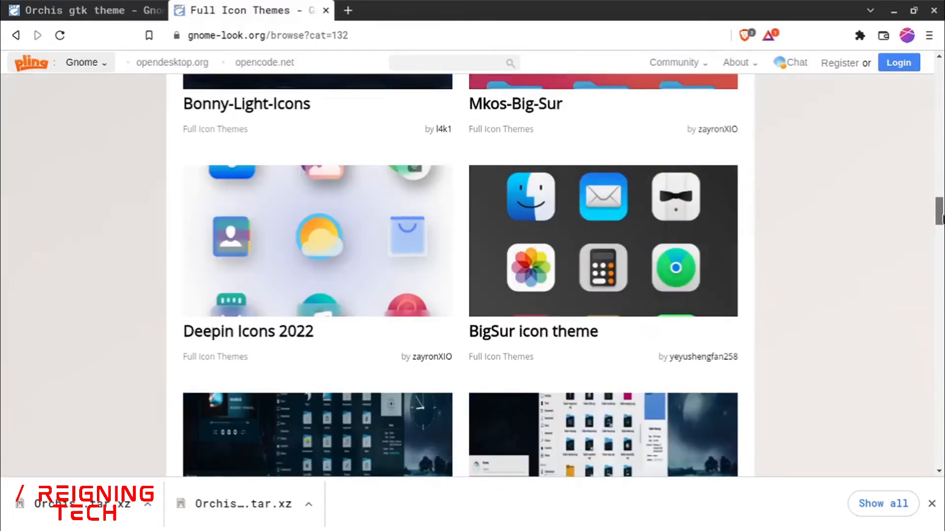
left_click(323, 243)
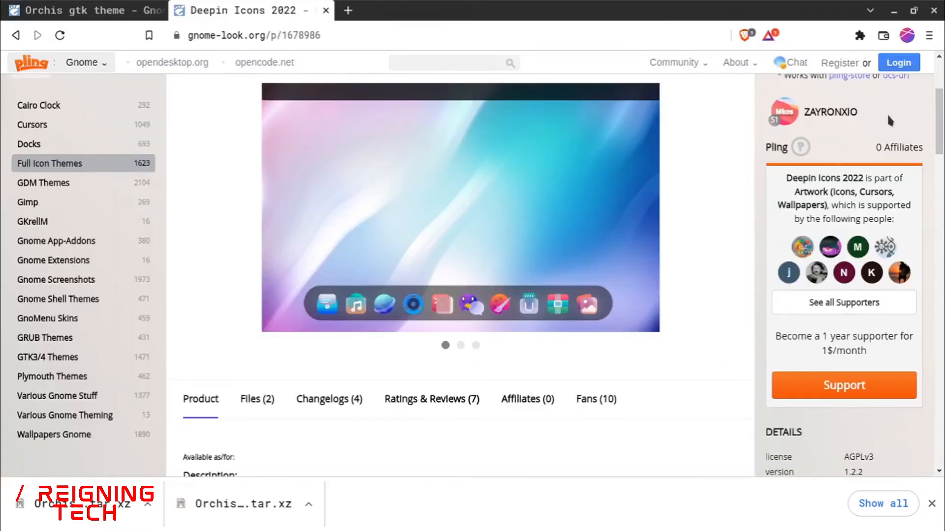
scroll(890, 120, "up", 4)
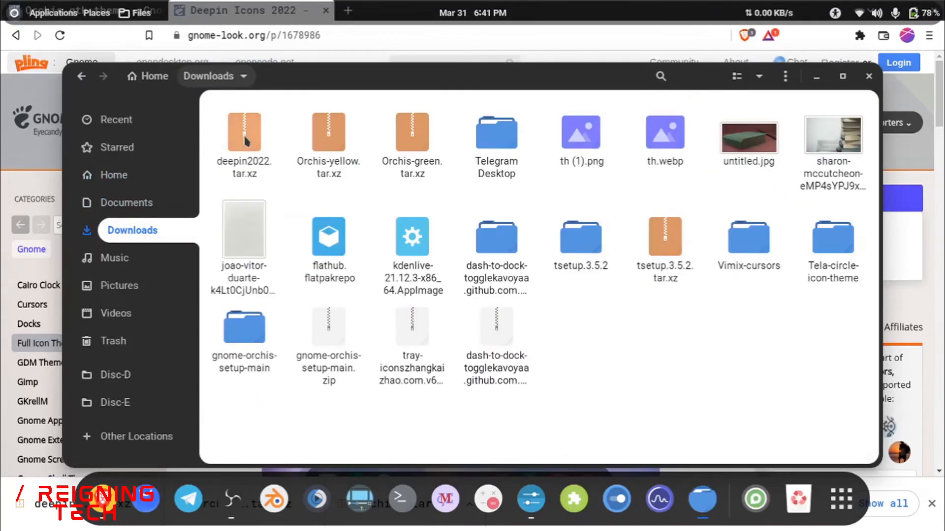
Extract the deepin2022.tar.xz archive in the Downloads folder.
left_click(244, 141)
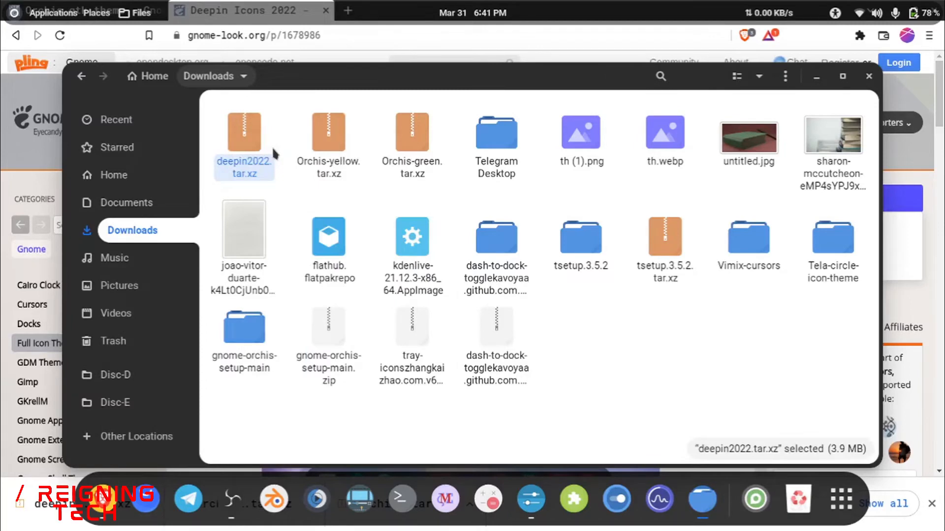
double_click(252, 148)
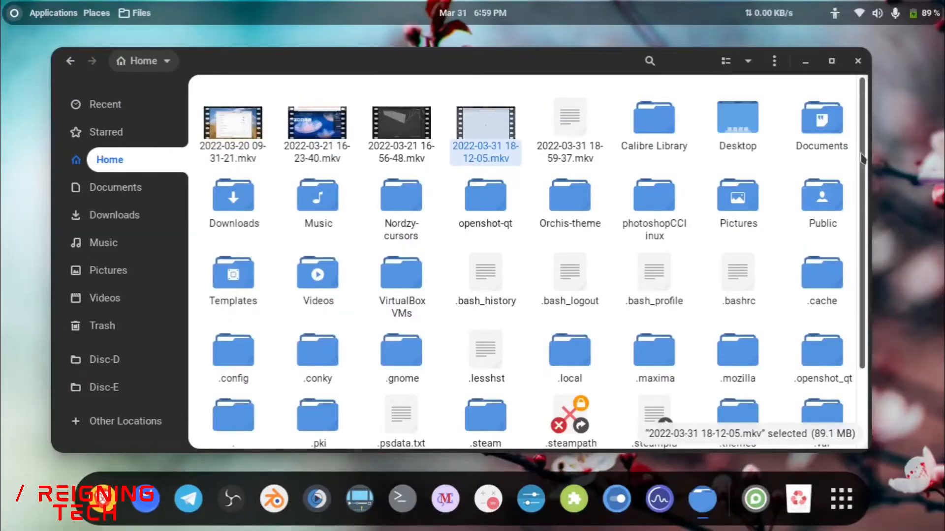
Create a new folder named .icons in the Home folder.
scroll(753, 366, "down", 2)
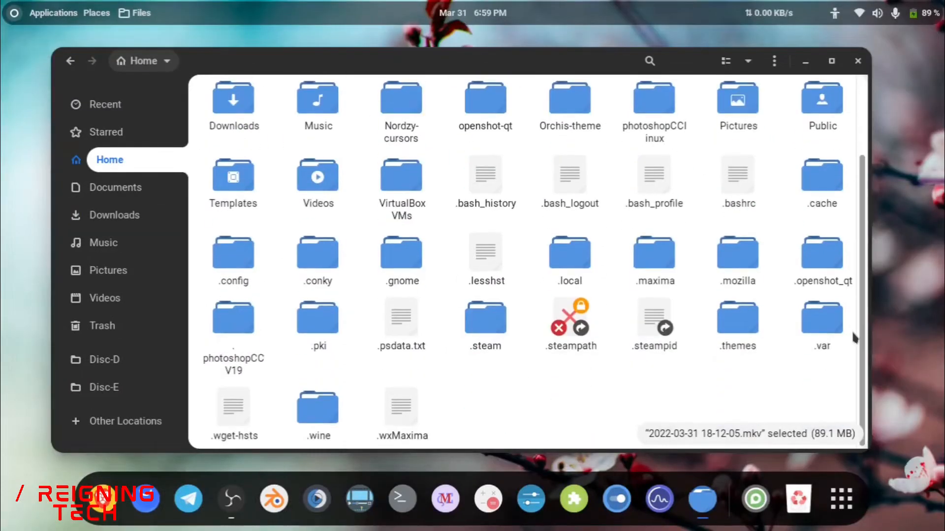
right_click(753, 365)
left_click(787, 375)
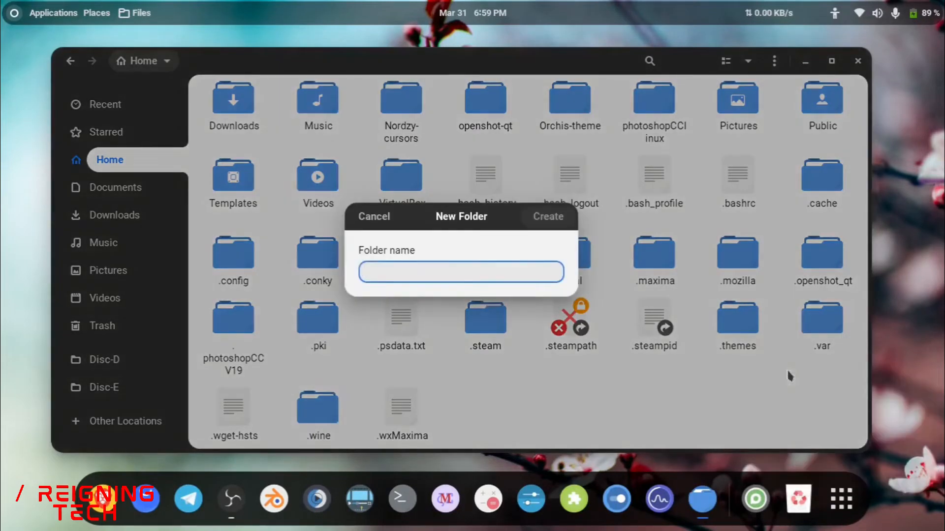
type(".icons")
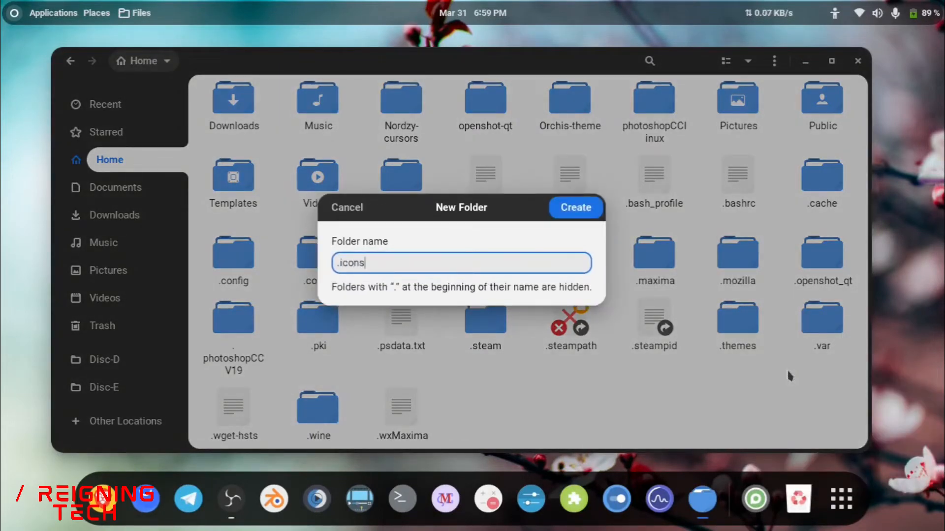
left_click(575, 207)
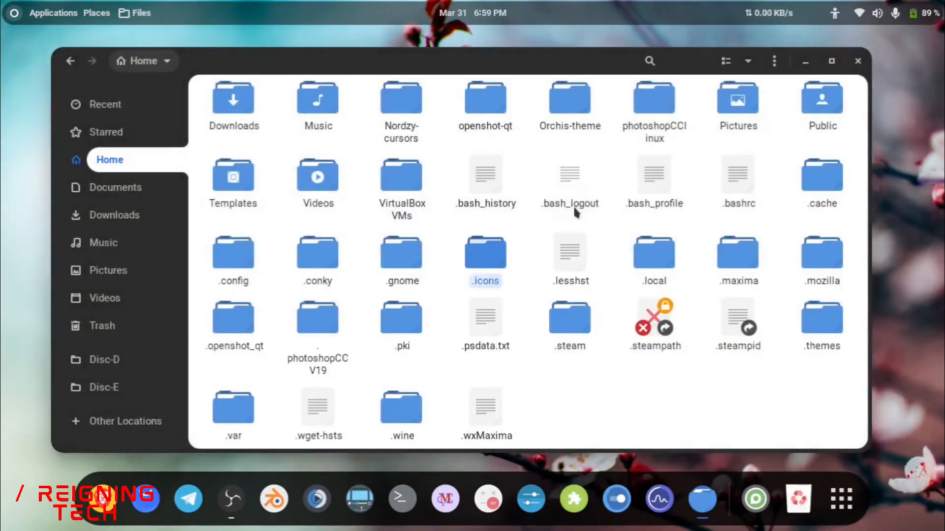
Copy the extracted deepin2022 folder from Downloads into the .icons folder in Home.
left_click(118, 215)
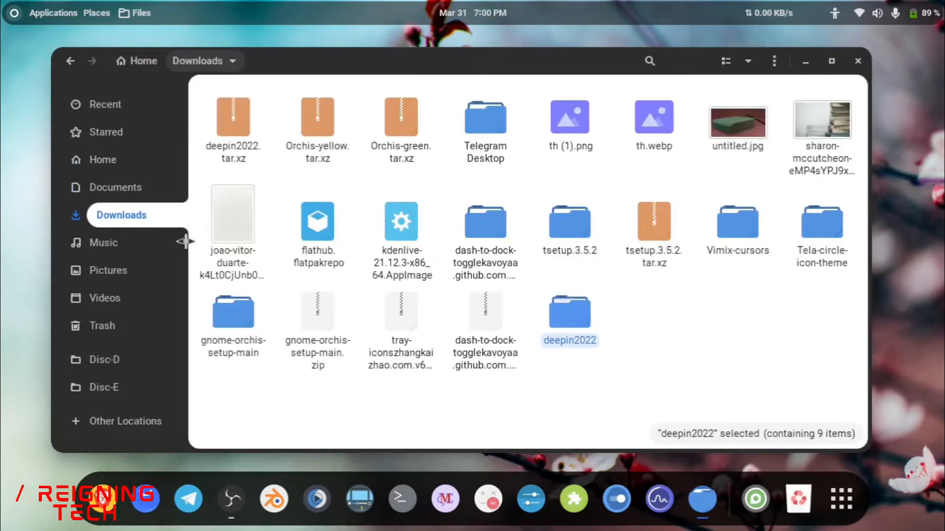
left_click(106, 160)
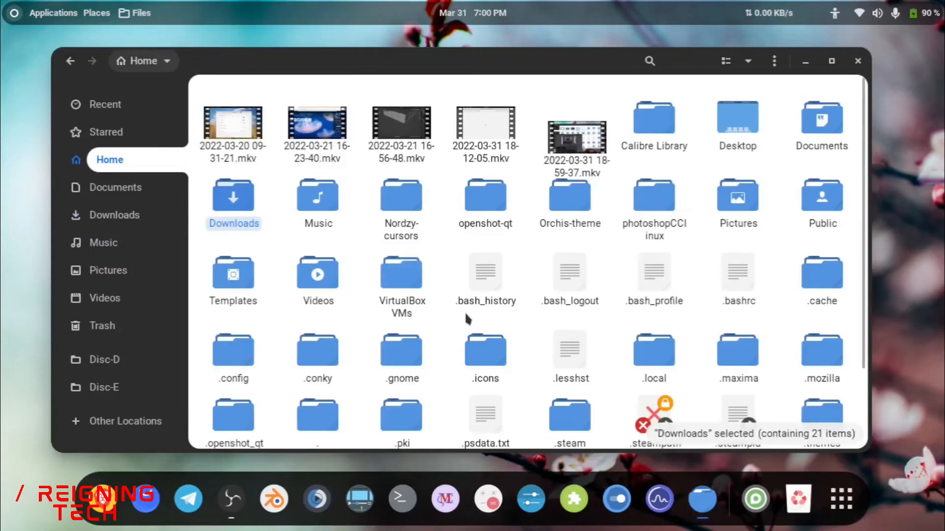
scroll(786, 247, "down", 2)
double_click(485, 376)
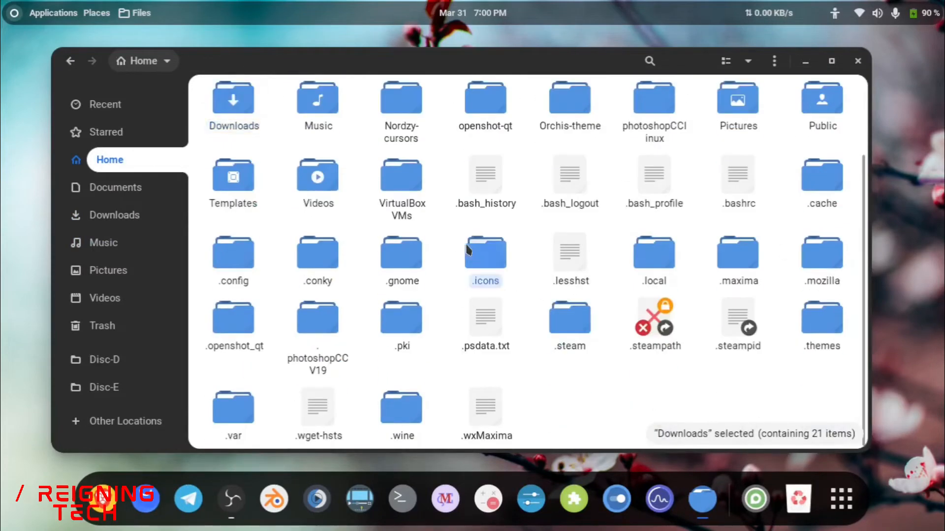
key("ctrl+v")
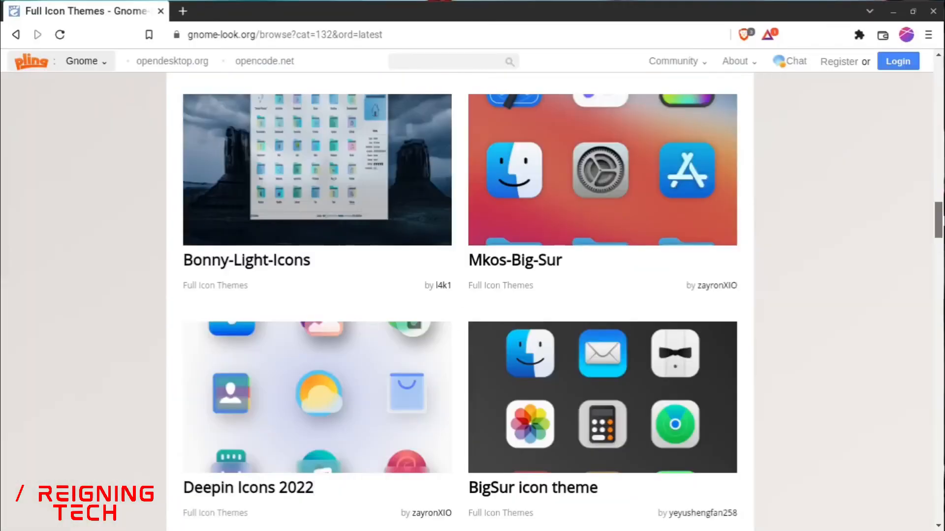
Browse more icon themes in the Gnome-look.org Full Icon Themes listing and go to page 2.
scroll(467, 295, "down", 10)
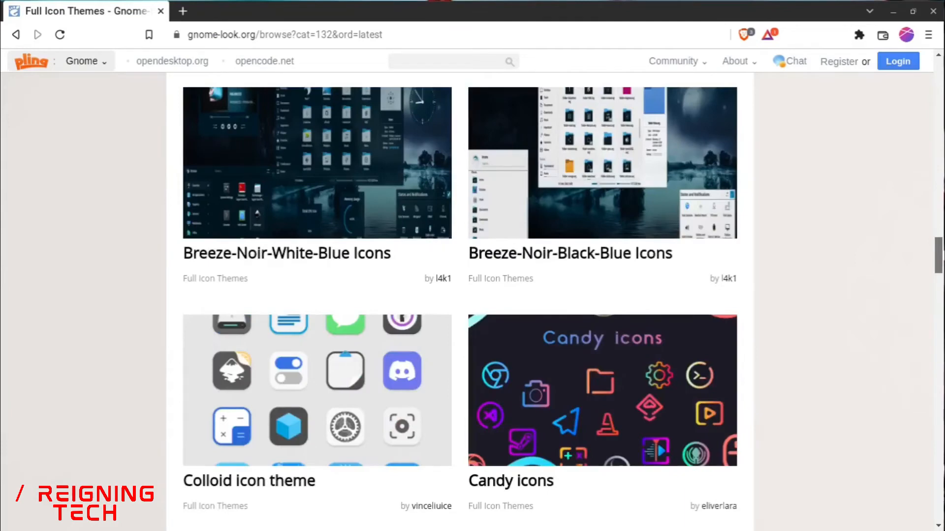
scroll(338, 226, "down", 15)
scroll(338, 225, "up", 4)
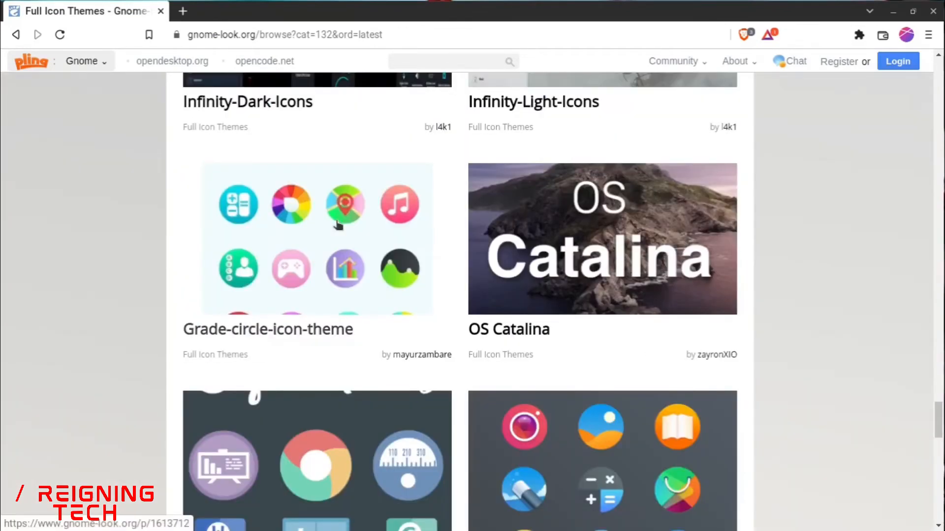
scroll(338, 225, "down", 10)
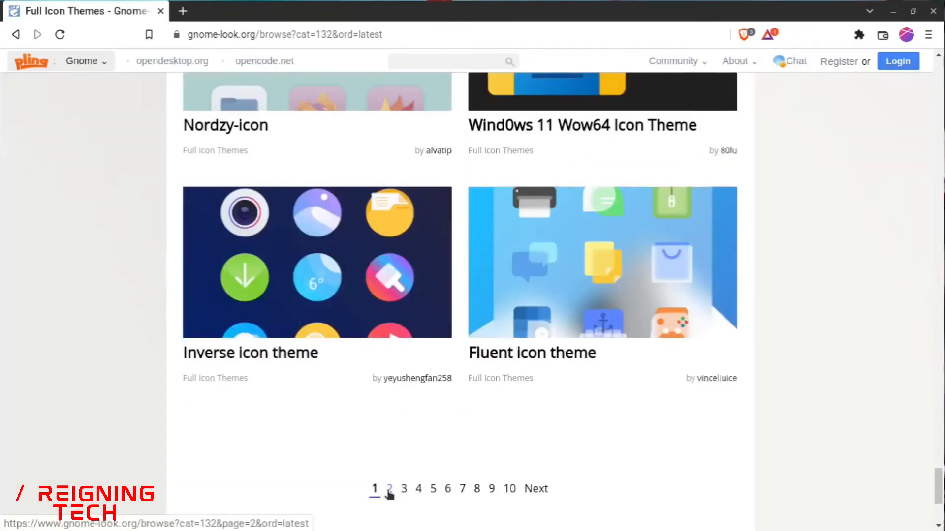
left_click(389, 489)
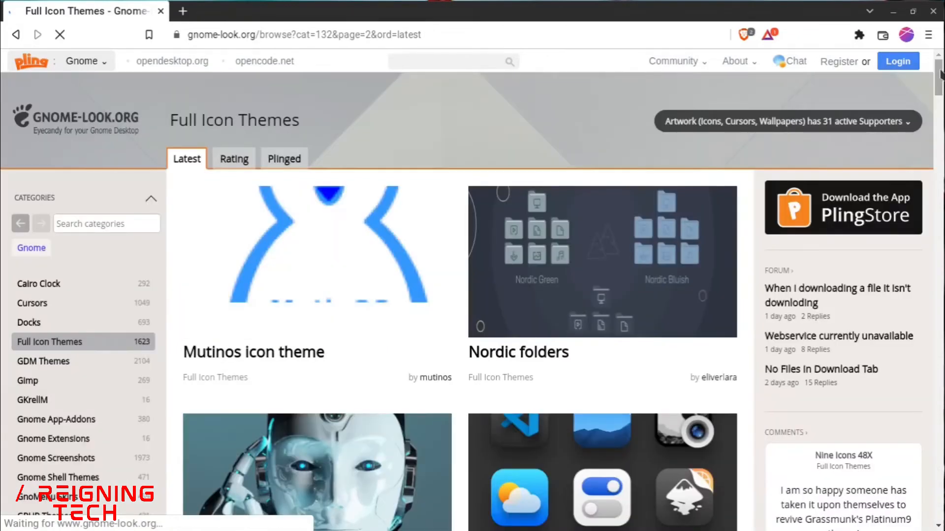
Look through page 2 of the Full Icon Themes listing, view the Simplexx theme page and return to the listing.
left_click_drag(940, 70, 942, 377)
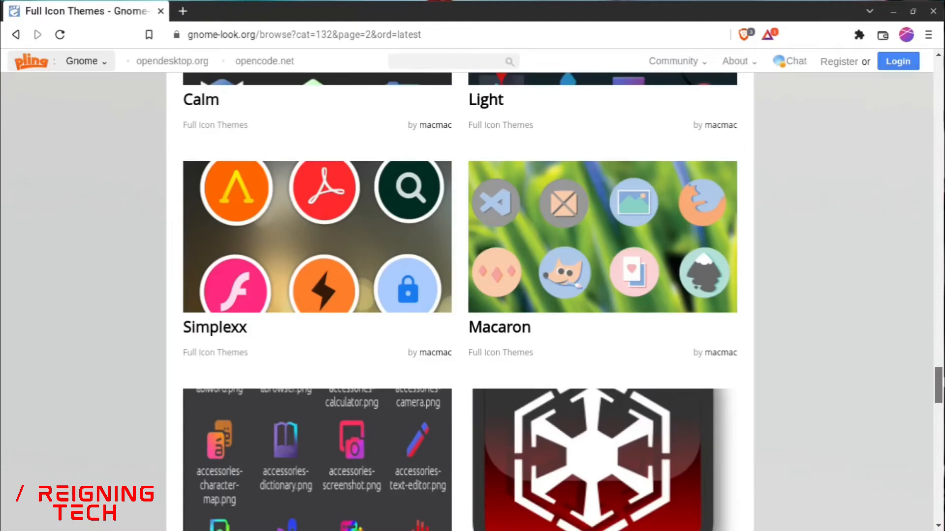
left_click(215, 327)
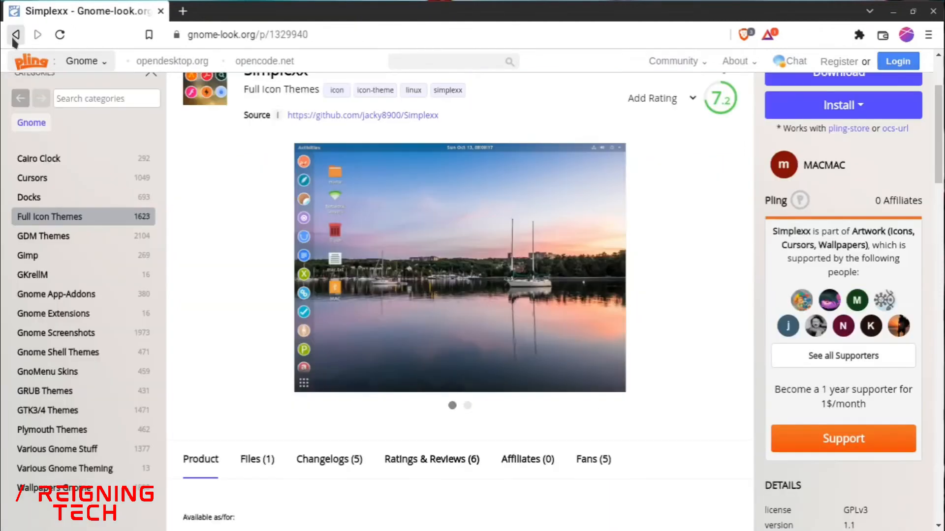
left_click(15, 35)
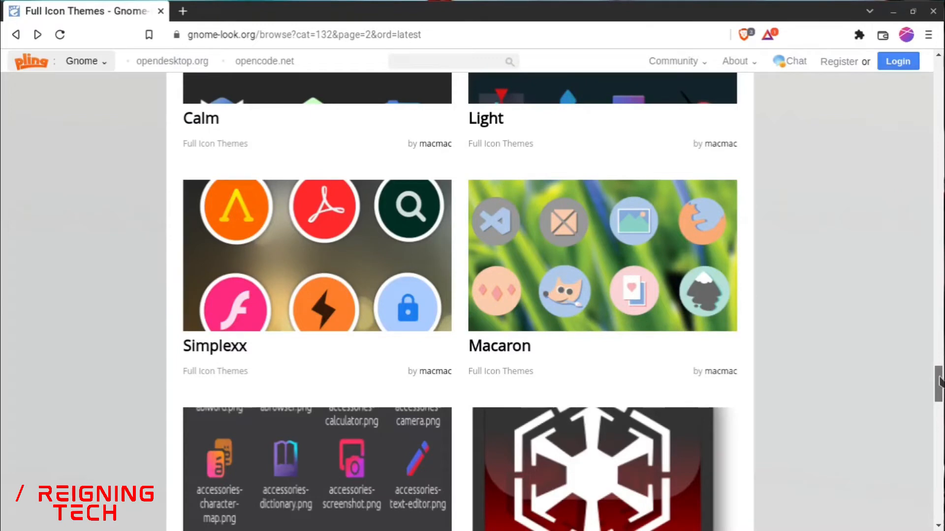
Find Tela-icon-theme among the full icon themes and download its Tela-green archive.
left_click(296, 236)
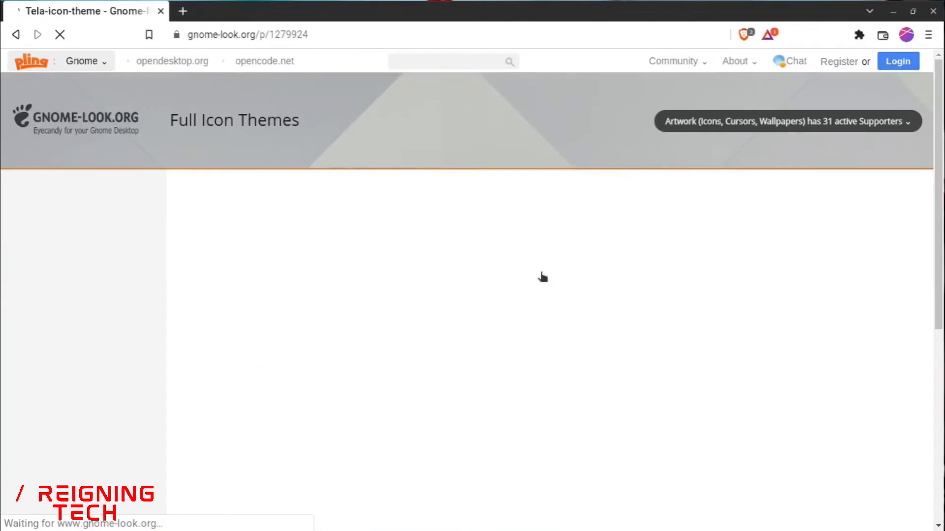
left_click(842, 197)
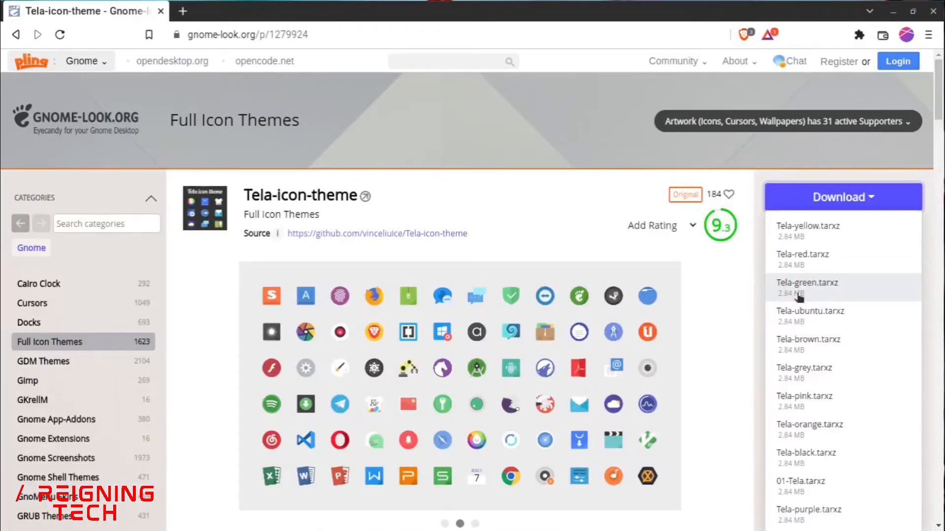
left_click(798, 285)
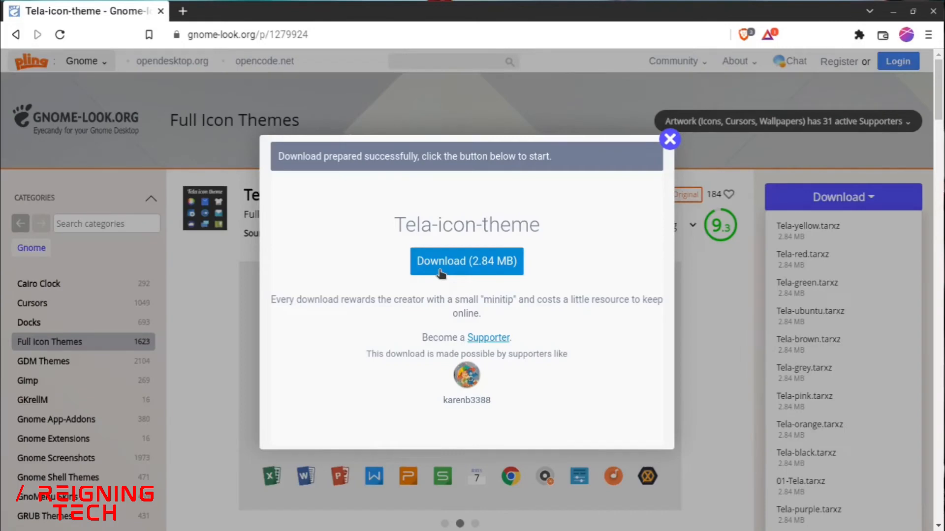
left_click(439, 266)
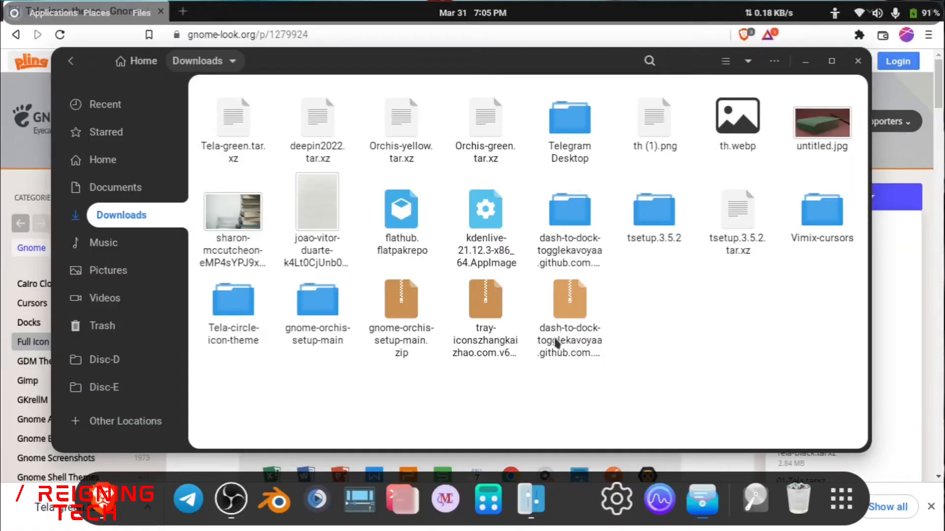
Extract Tela-green.tar.xz from Downloads and inspect the nested Tela-green folder in .icons.
left_click(241, 129)
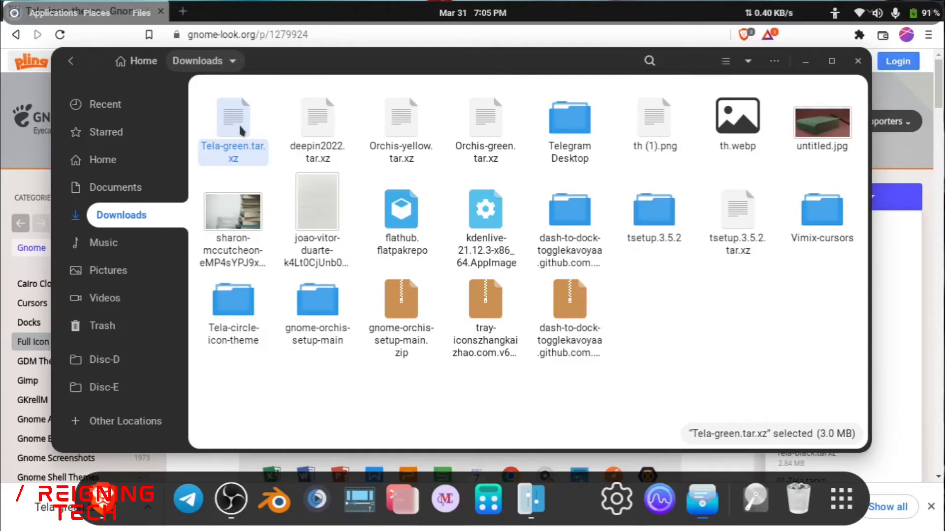
double_click(238, 123)
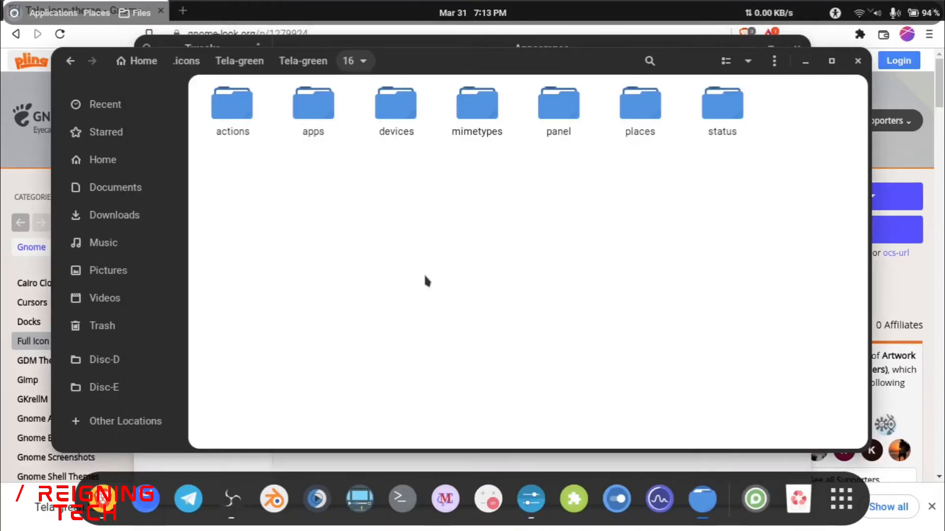
left_click(72, 62)
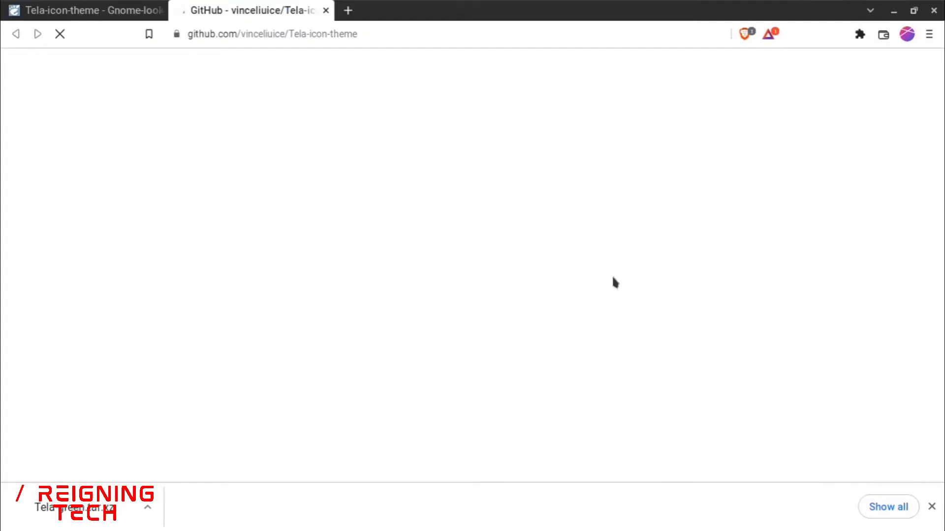
left_click_drag(940, 128, 939, 146)
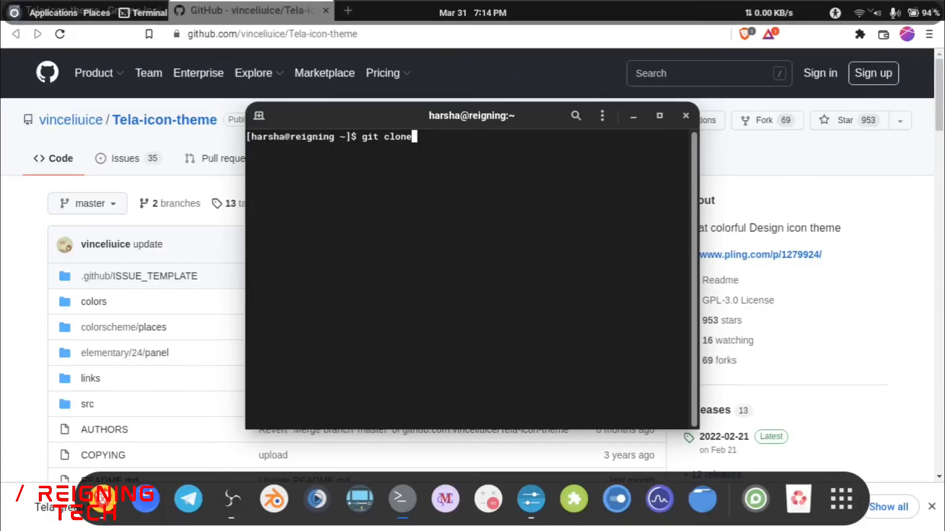
type("https://github.com/vinceliuice/Tela-icon-theme.git")
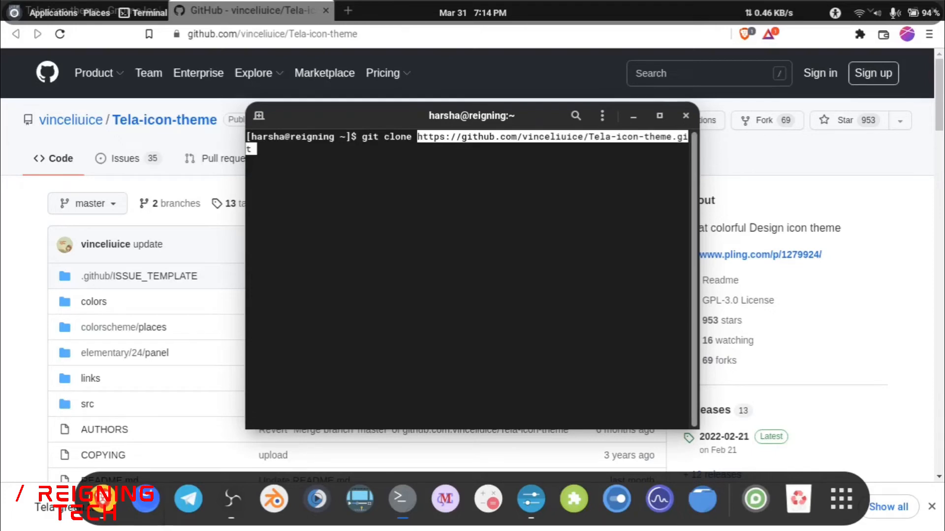
key("Return")
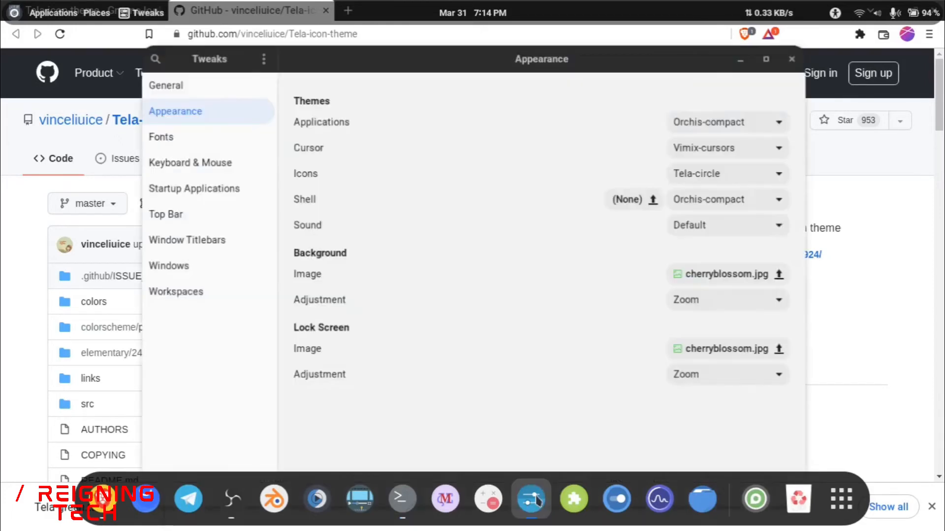
left_click(728, 166)
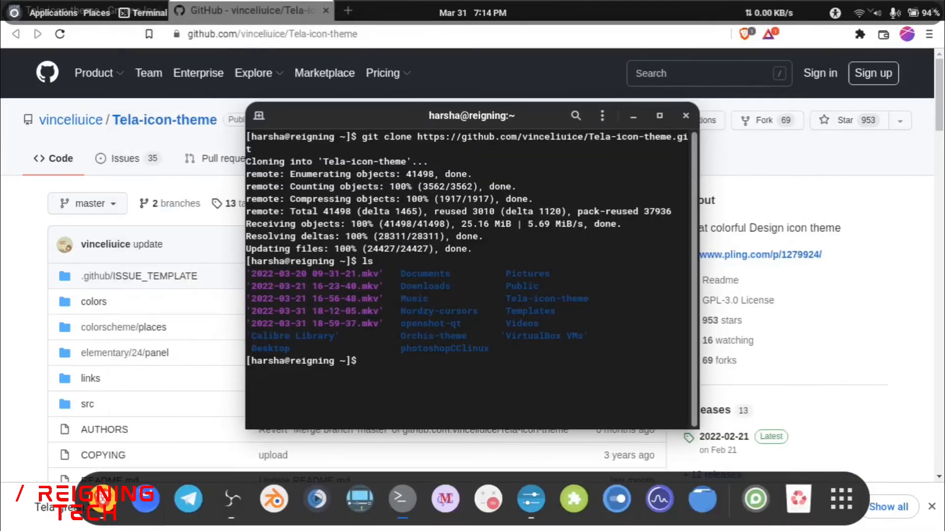
In the terminal, enter the cloned Tela-icon-theme directory, list its files and run ./install.sh.
type("cd Te")
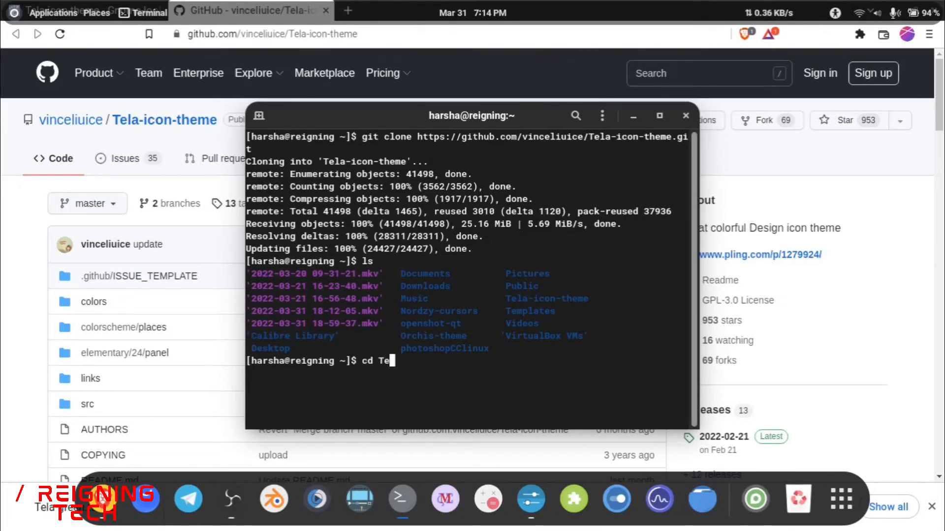
type("la*")
key("Return")
type("ls")
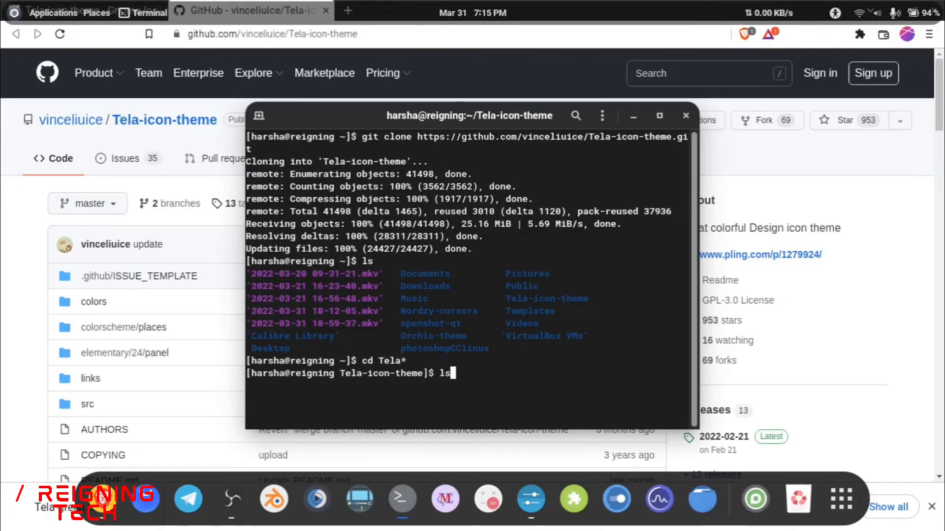
key("Return")
type("./instal")
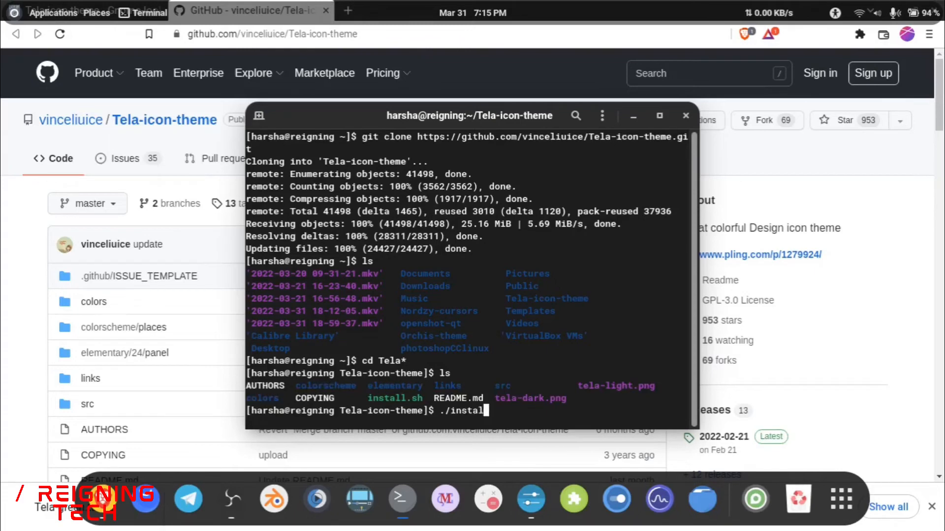
type("l.sh")
key("Return")
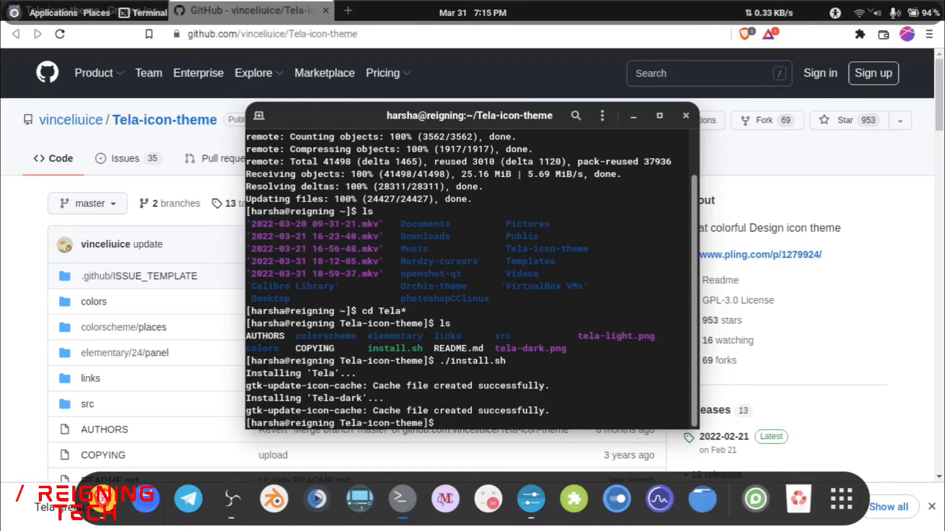
Try to enter the color scheme directory using the patterns color*, colo*, colors* and Colorsc*.
type("cd color*")
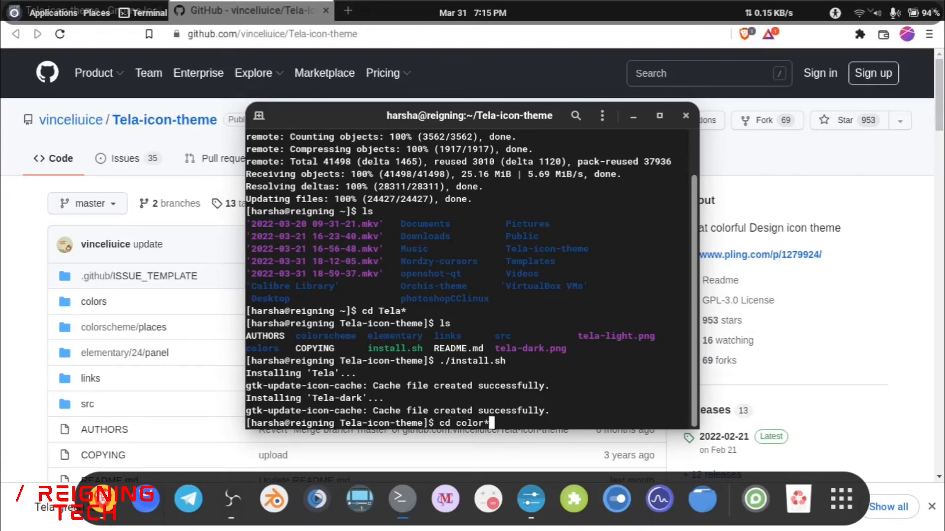
key("Return")
type("ls")
key("Return")
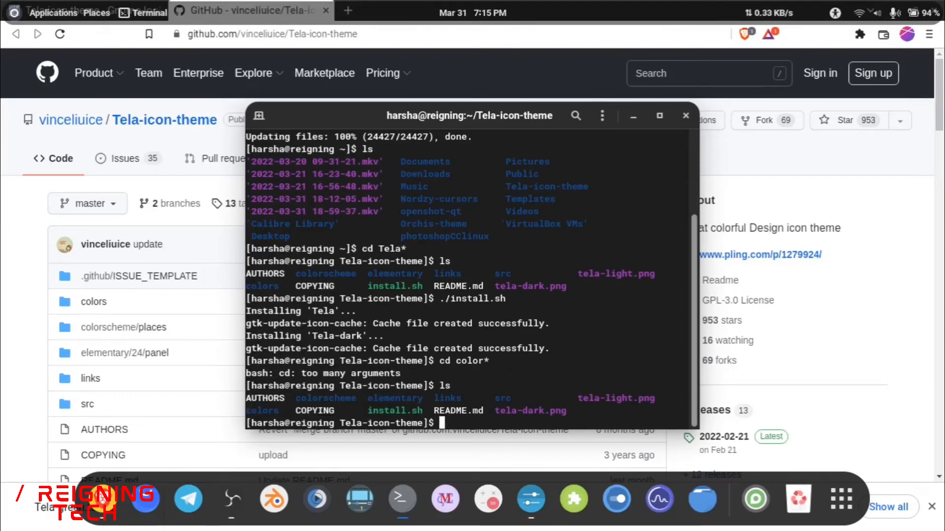
type("cd co")
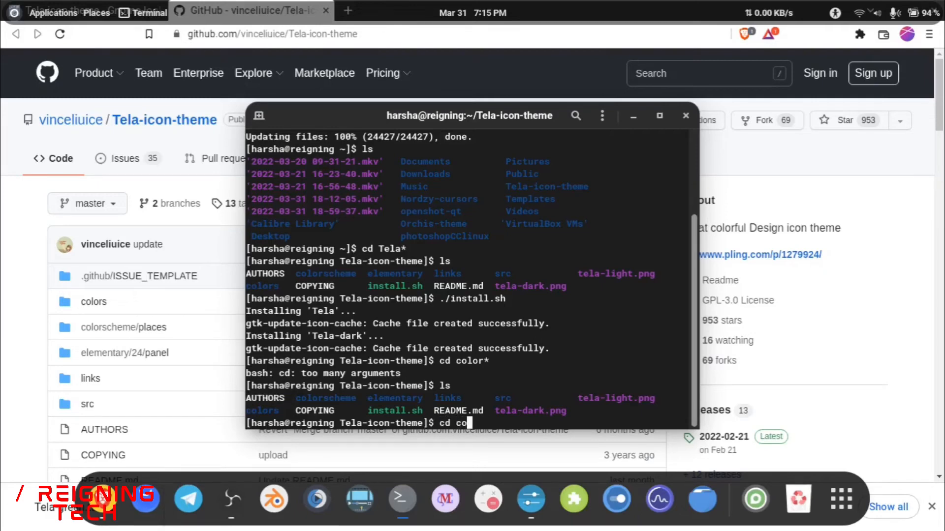
type("lo*")
key("Return")
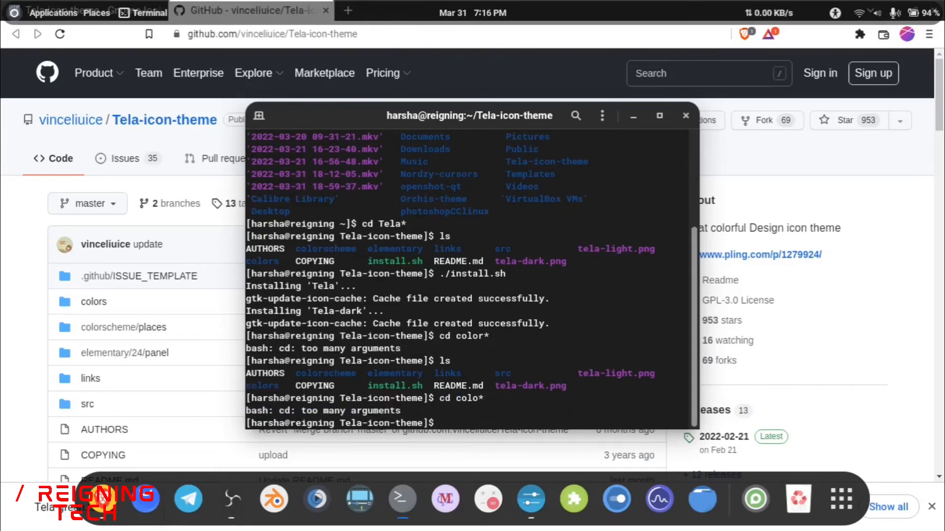
type("cd colors*")
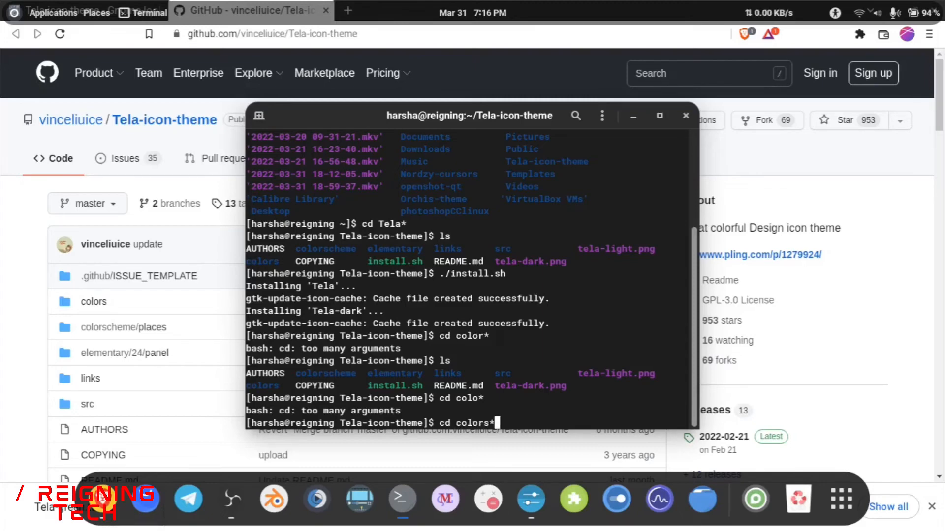
key("Return")
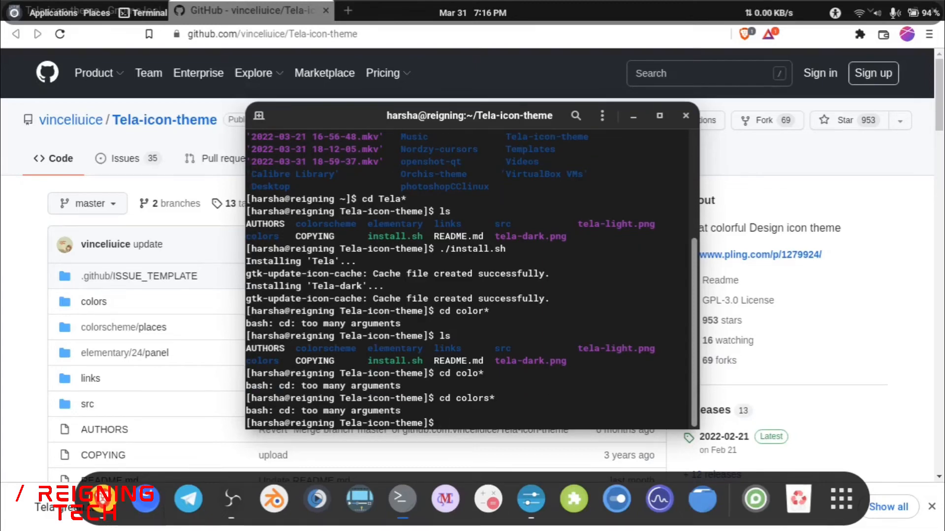
type("cd Co")
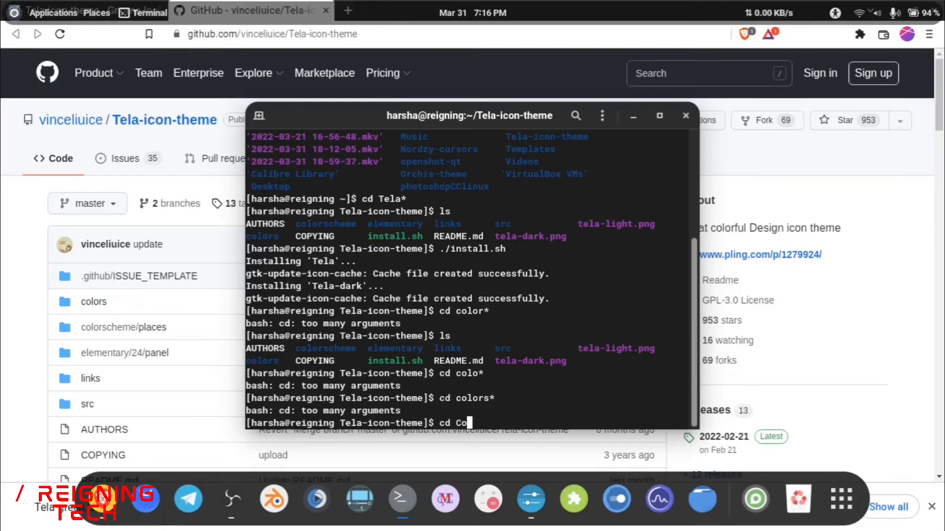
type("lorsc*")
key("Return")
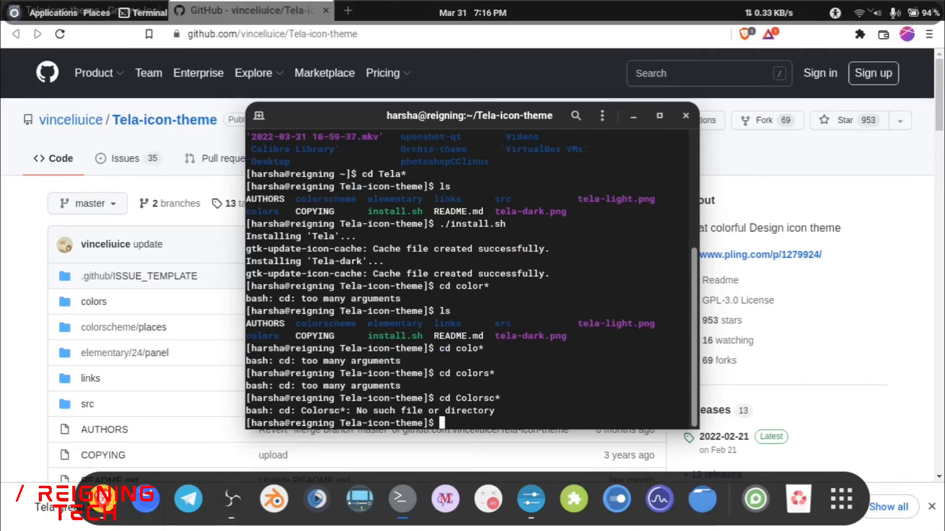
Correct the recalled command to cd colorsc* and enter the colorscheme directory.
key("Up")
key("Left")
key("Left")
key("Left")
key("Left")
key("Left")
key("Left")
key("Left")
key("Left")
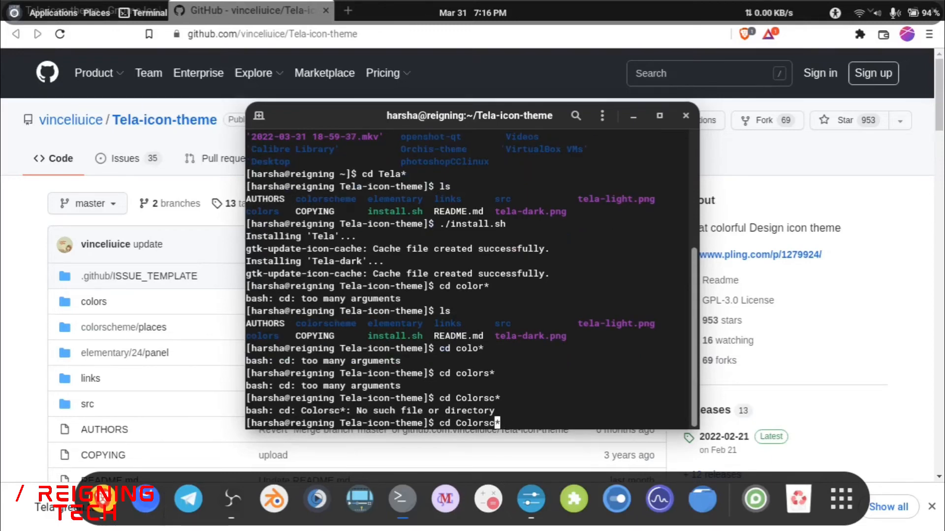
key("Delete")
type("c")
key("Return")
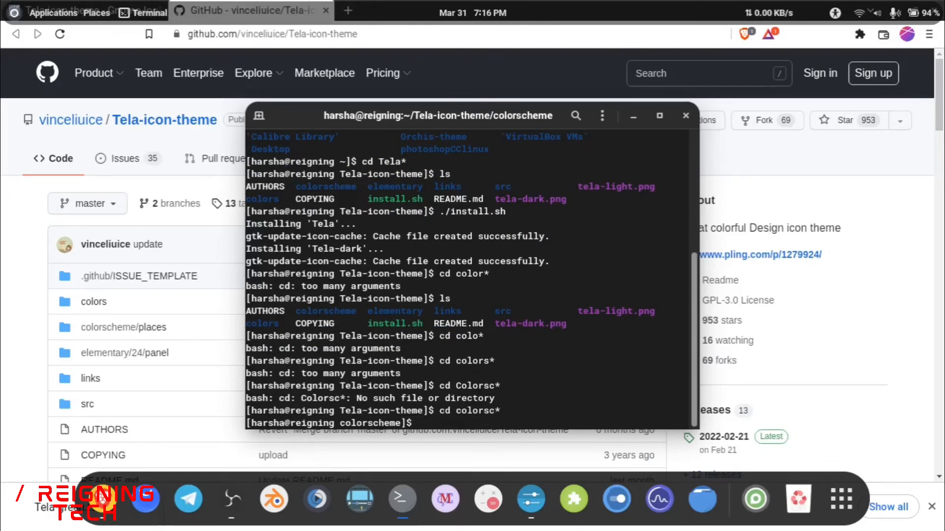
List the contents of the colorscheme directory and its places subfolder, and clear the terminal.
type("ls")
key("Return")
type("c")
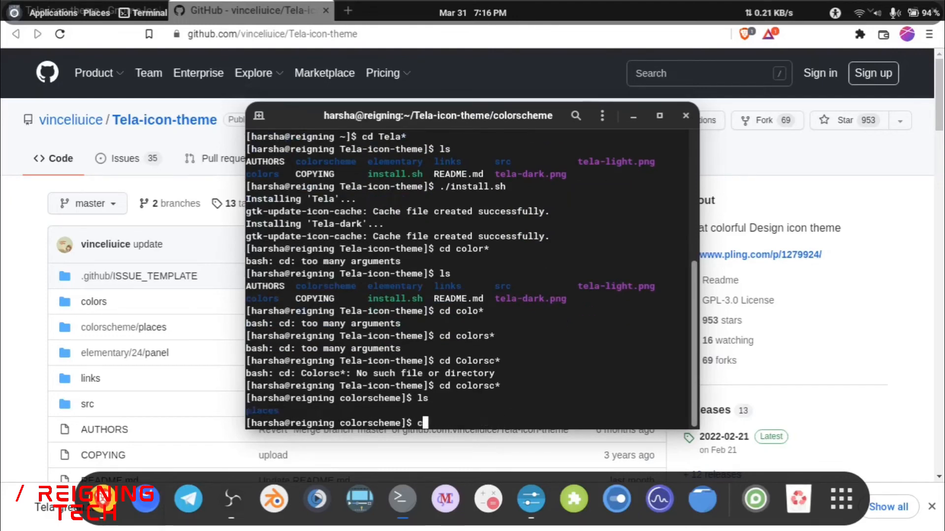
type("d p*")
key("Return")
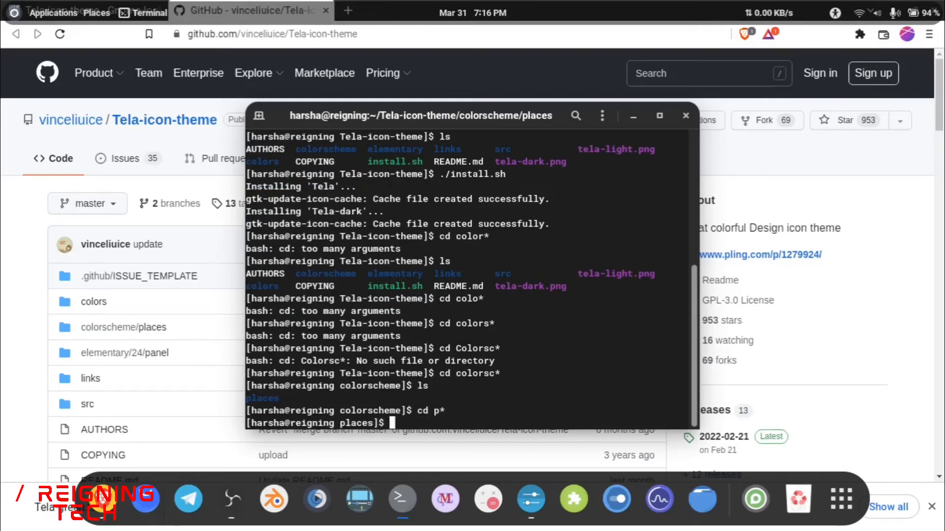
type("ls")
key("Return")
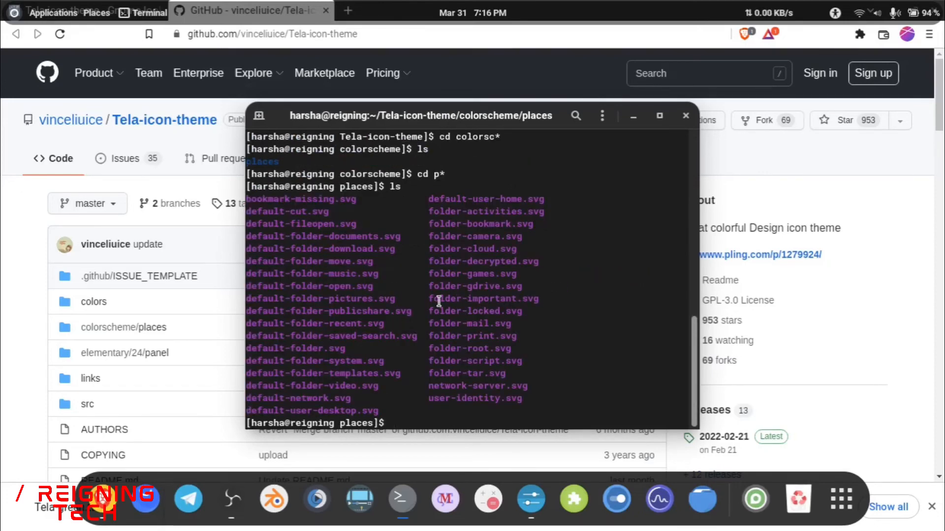
type("clear")
key("Return")
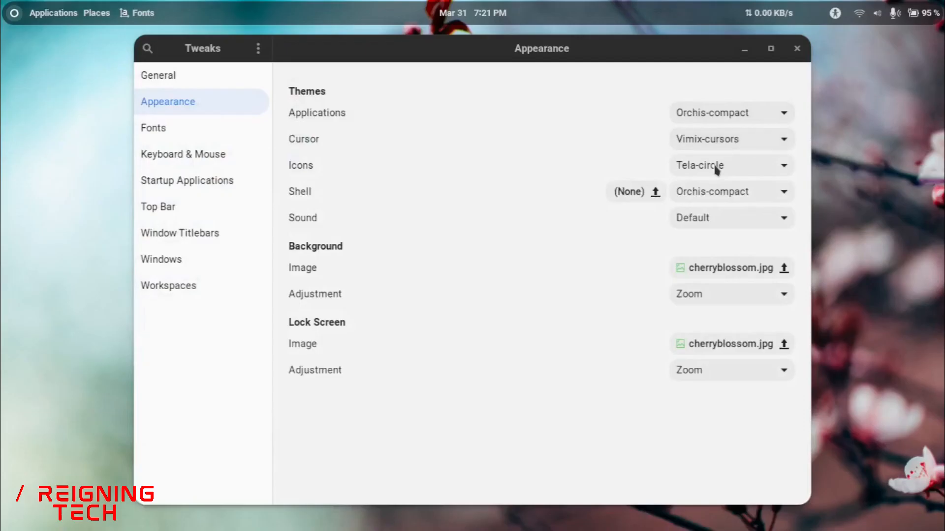
In Tweaks, choose Tela-circle from the icon themes and close the Tweaks window.
left_click(780, 161)
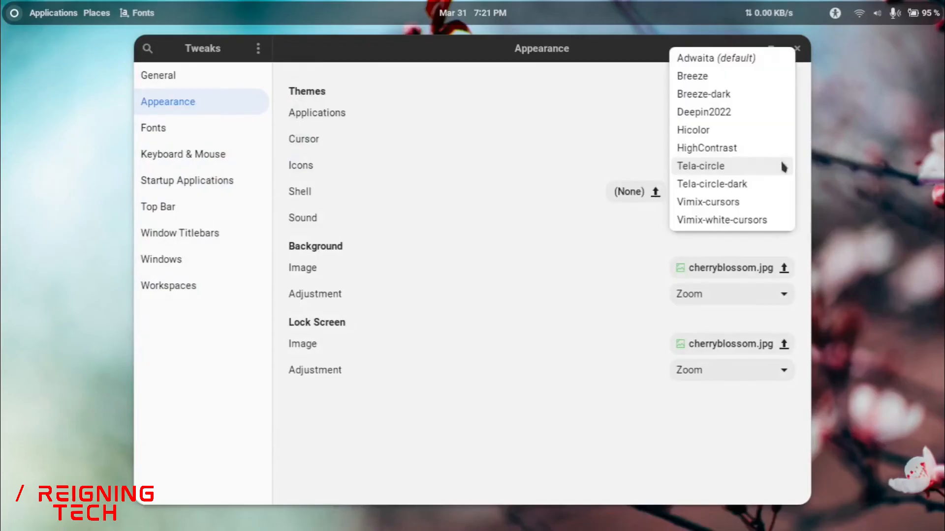
left_click(756, 167)
left_click(391, 325)
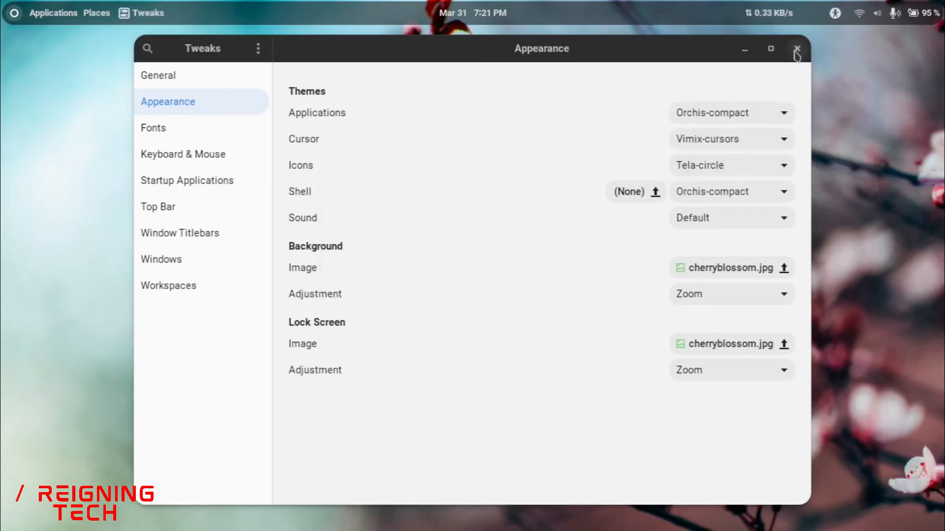
left_click(796, 50)
mouse_move(662, 530)
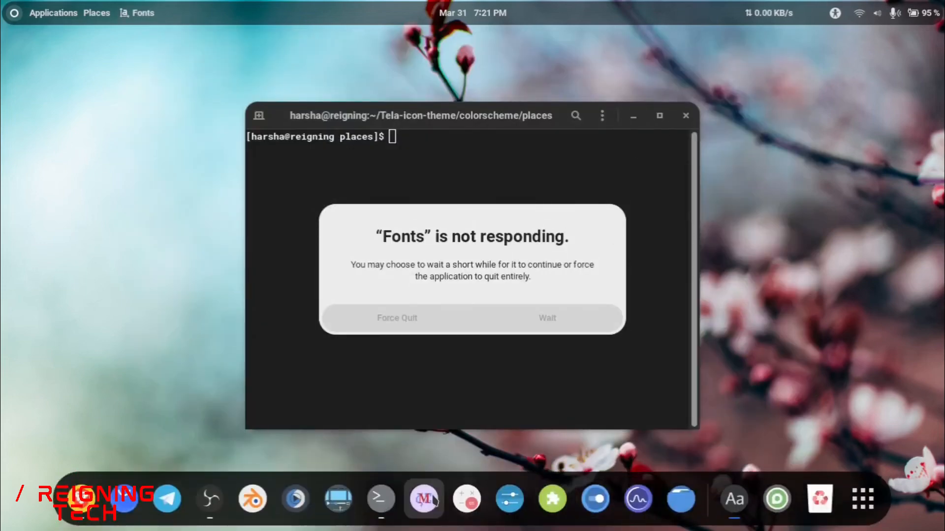
Close the terminal and, back in the browser, open the Win10Sur icon theme from the Full Icon Themes category on Gnome-look.org.
left_click(382, 501)
left_click(687, 117)
mouse_move(428, 530)
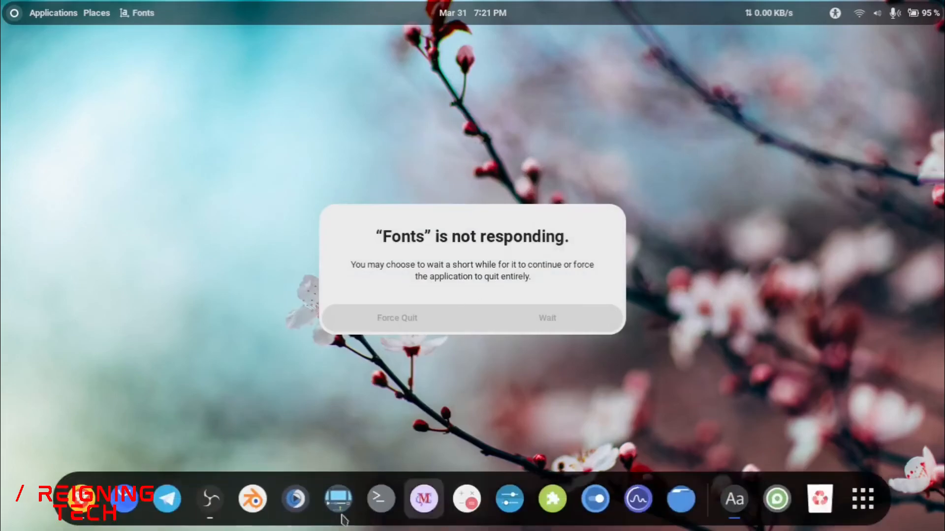
left_click(424, 499)
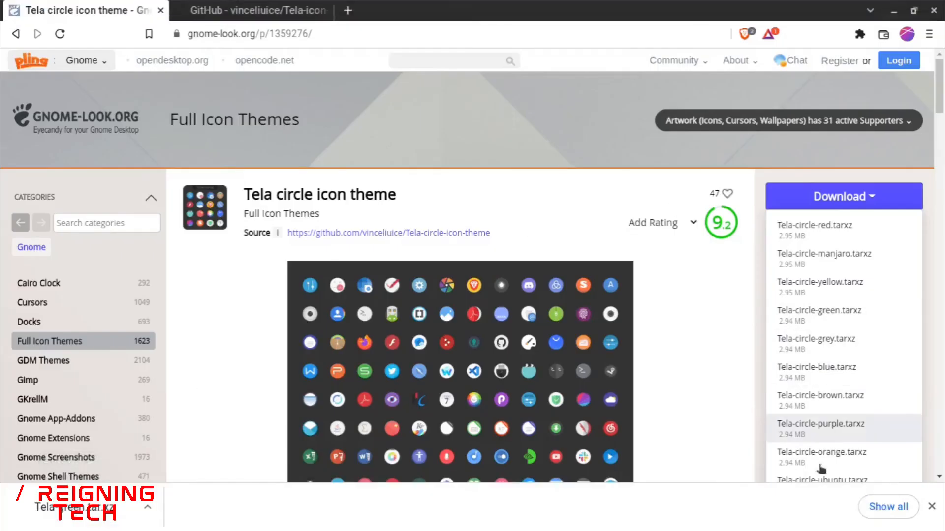
left_click_drag(940, 97, 940, 113)
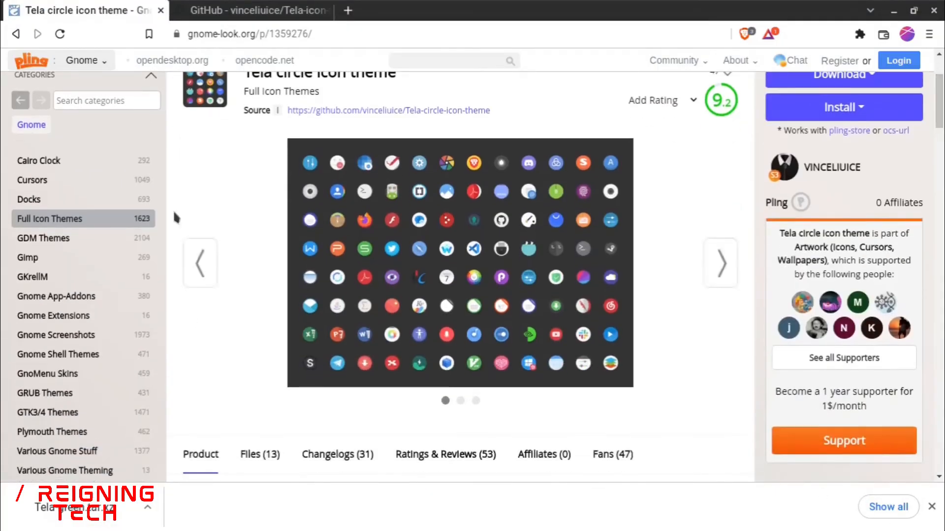
left_click(51, 226)
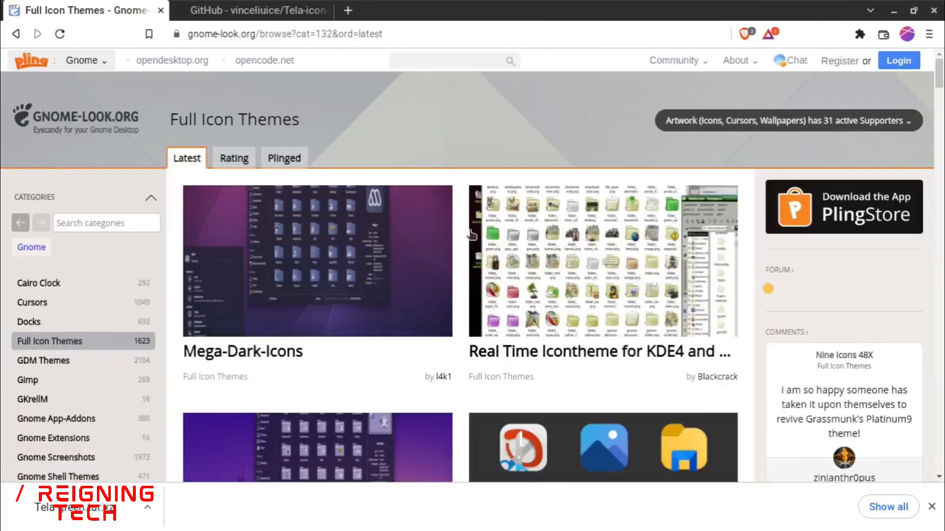
left_click(607, 464)
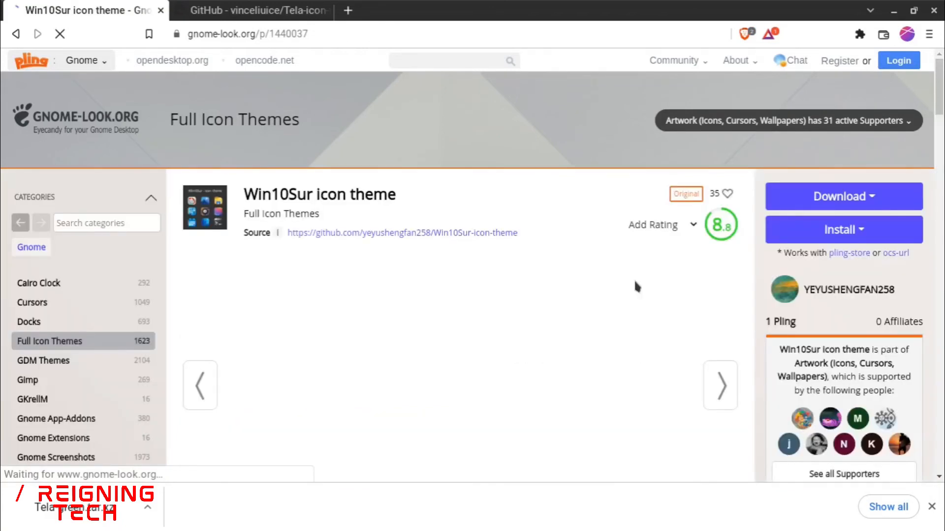
Check the available Win10Sur downloads, open the theme's GitHub source repository and copy its HTTPS clone URL.
left_click(801, 199)
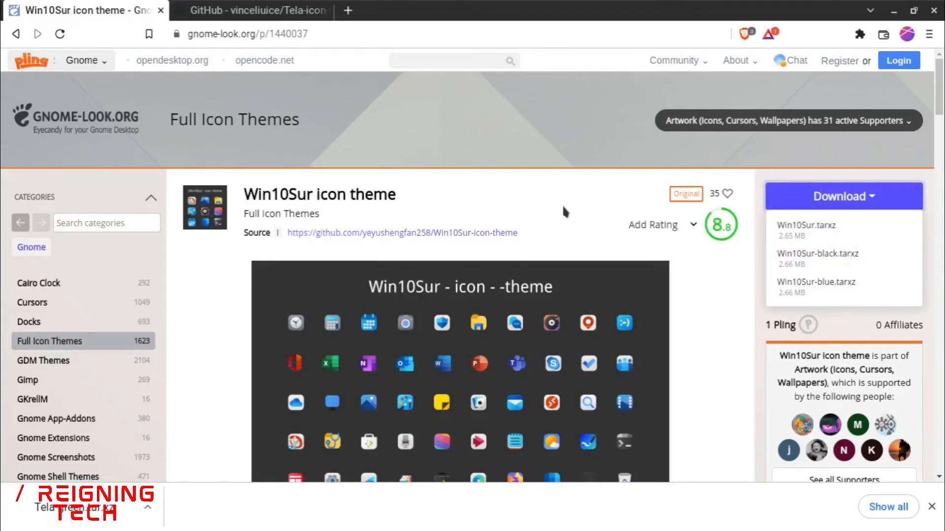
left_click(400, 233)
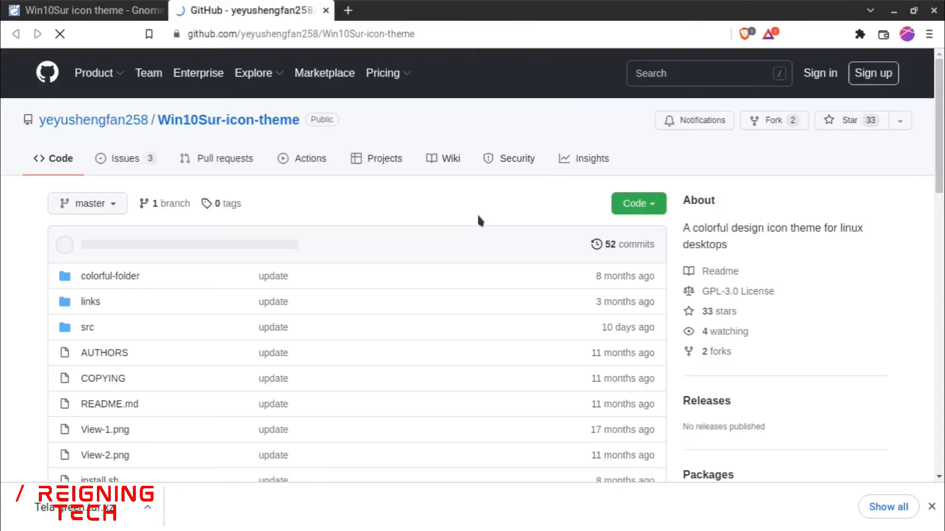
left_click(638, 203)
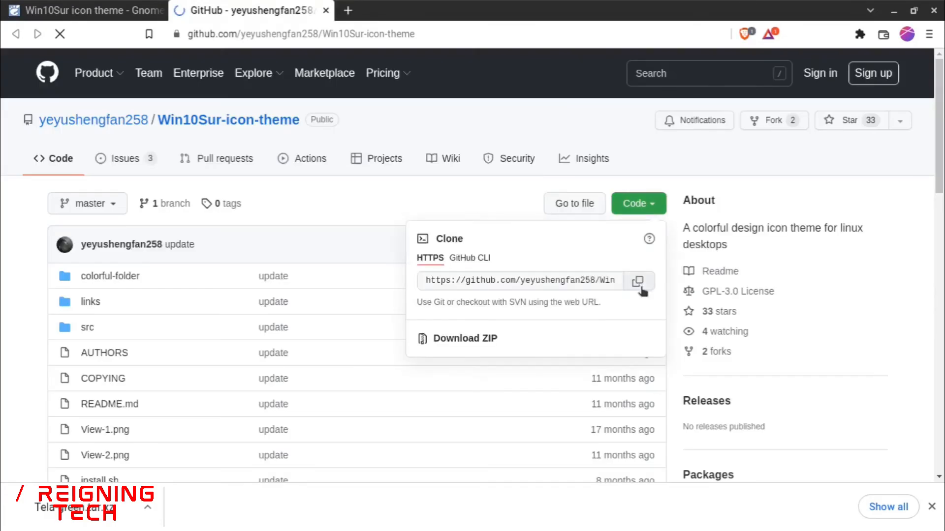
In a terminal, clone the Win10Sur-icon-theme repository using sudo git clone with the copied URL, and enter the sudo password.
left_click(385, 507)
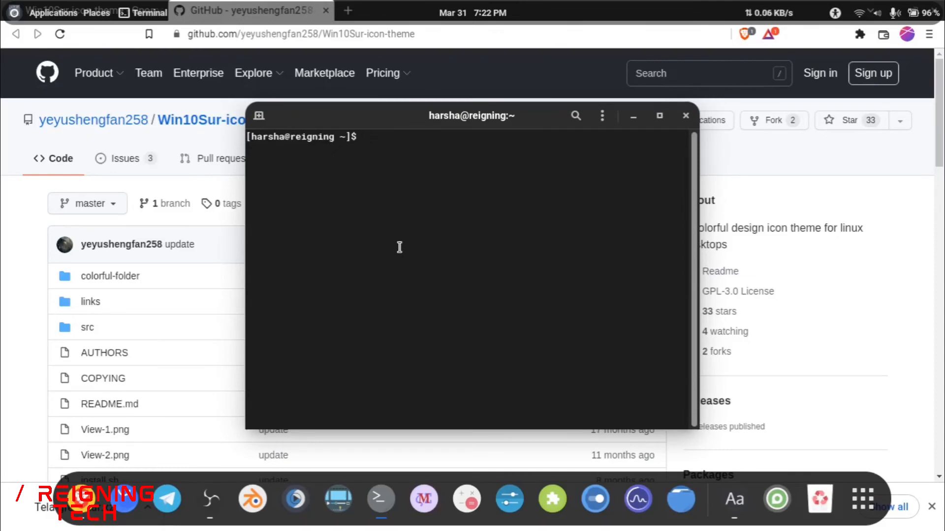
type("sudo git clone")
key("ctrl+shift+v")
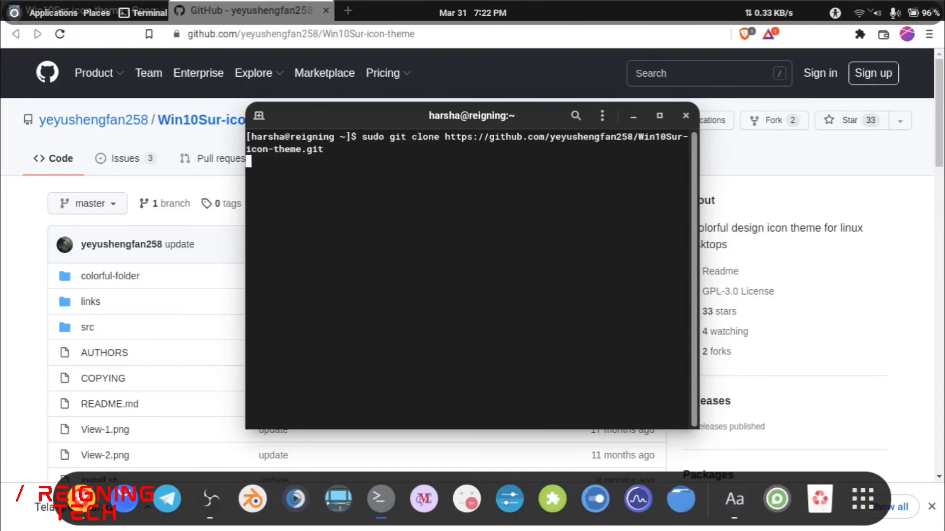
key("Return")
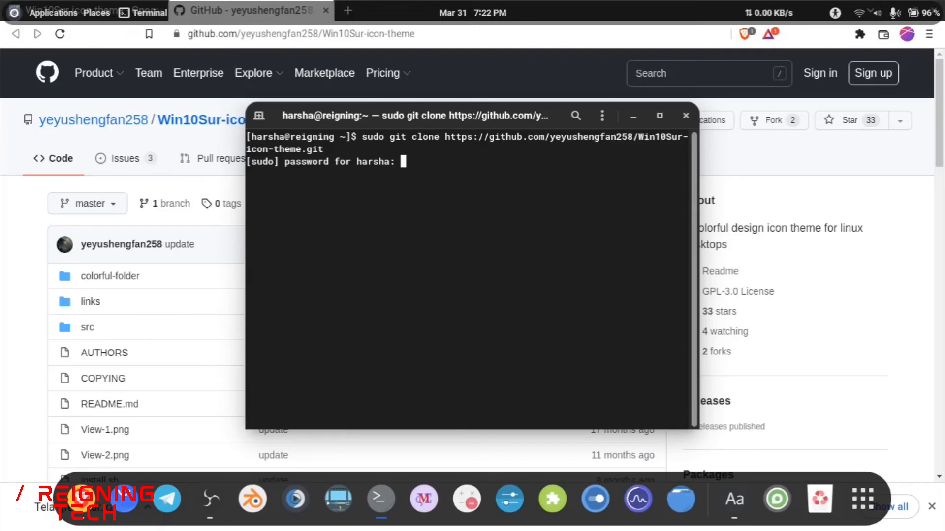
key("Return")
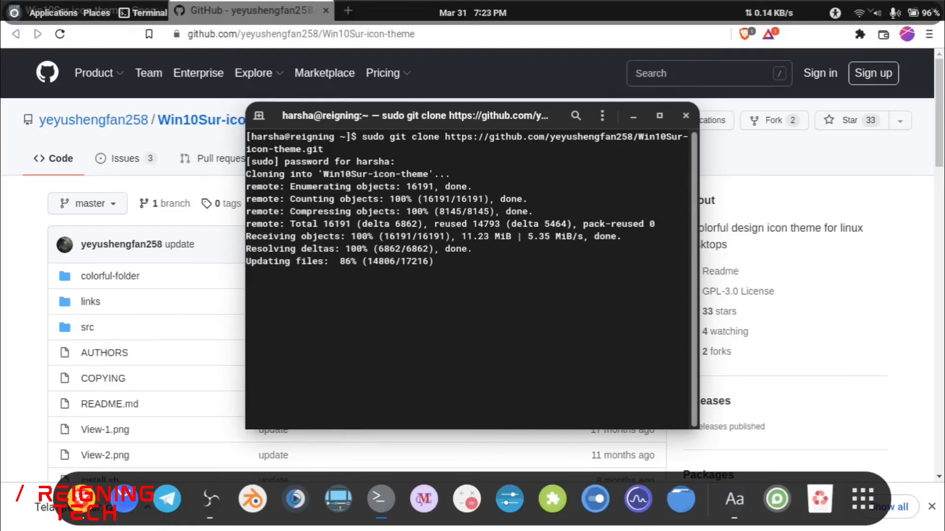
List the home folder's contents and enter the Win10Sur-icon-theme directory with cd Win*.
type("ls")
key("Return")
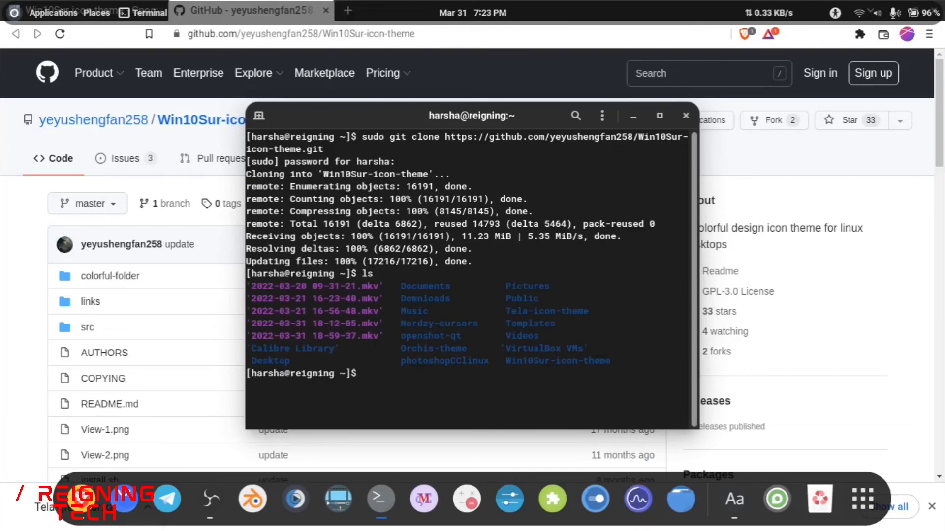
type("cd Win*")
key("Return")
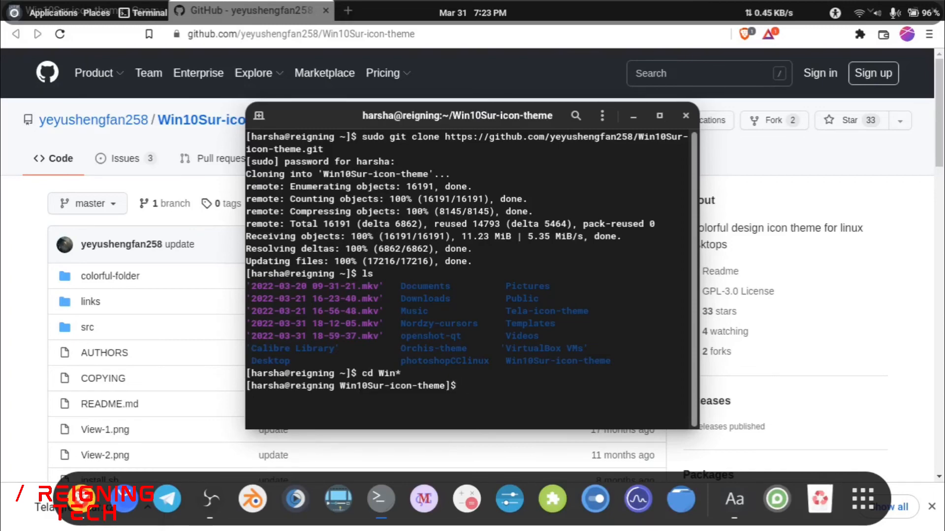
List the files in the Win10Sur-icon-theme directory and run ./install.sh to install the theme.
type("ls")
key("Return")
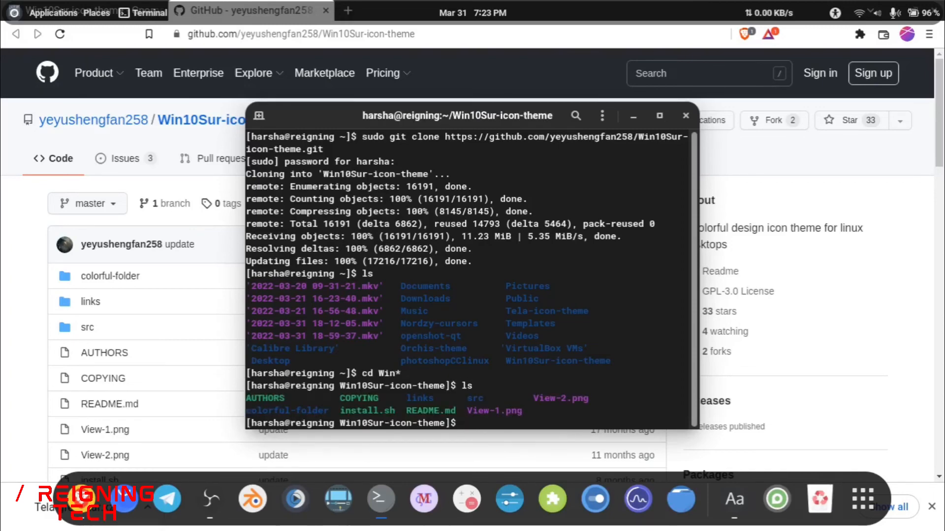
type("./install.sh")
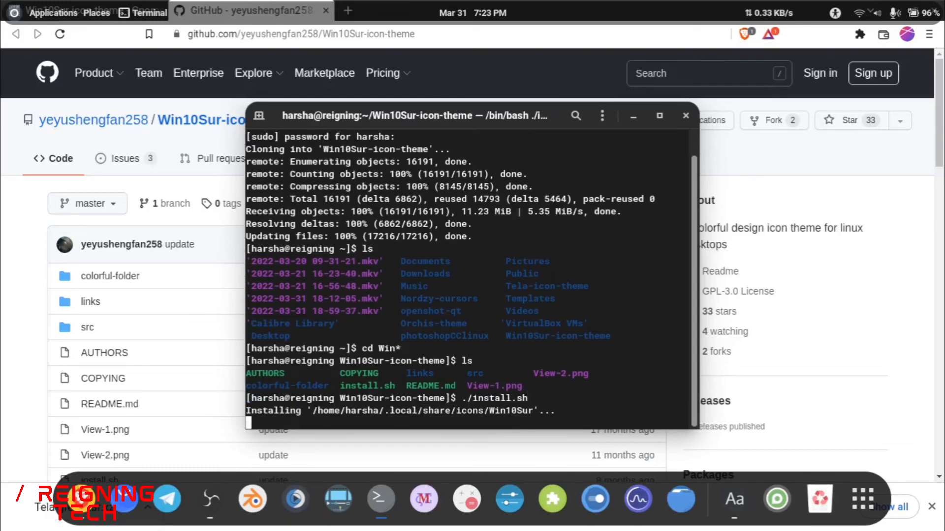
key("Return")
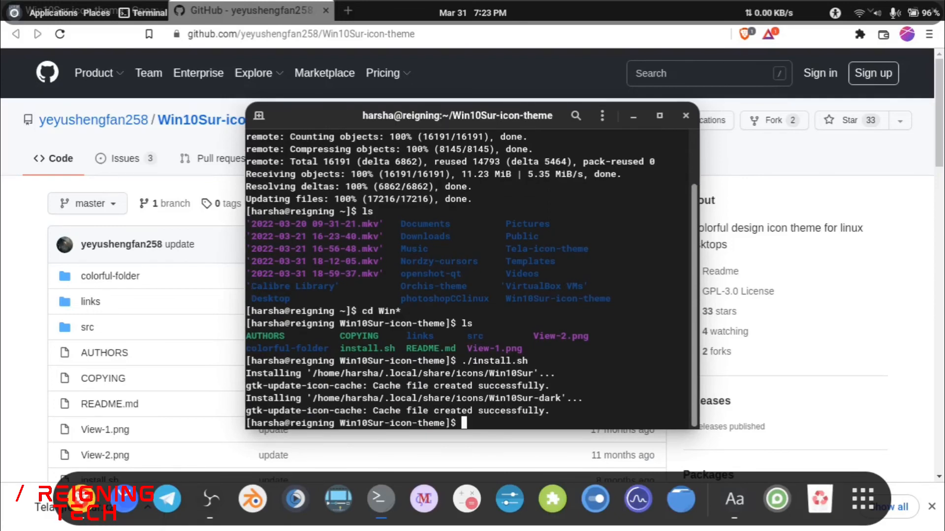
In the Appearance settings of Tweaks, set the icon theme to Tela-green and check the folder icons in Files.
left_click(513, 503)
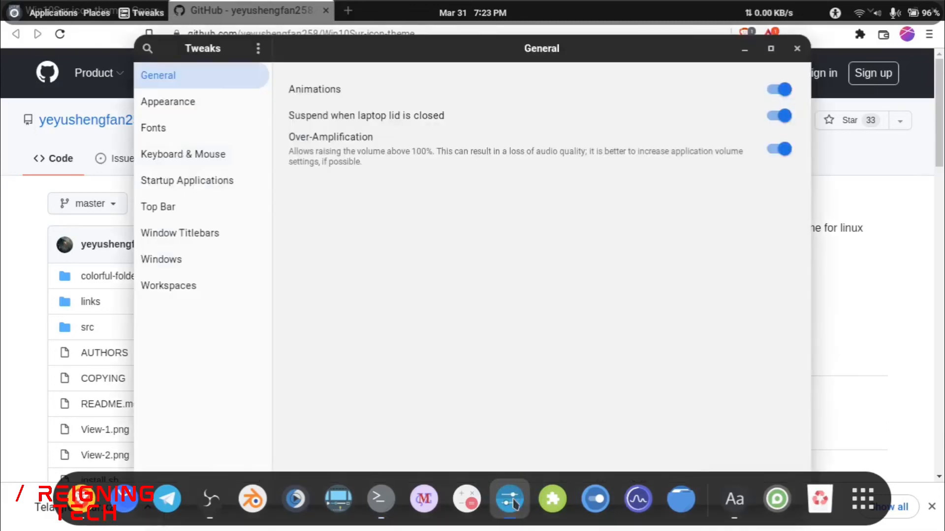
left_click(154, 102)
left_click(711, 171)
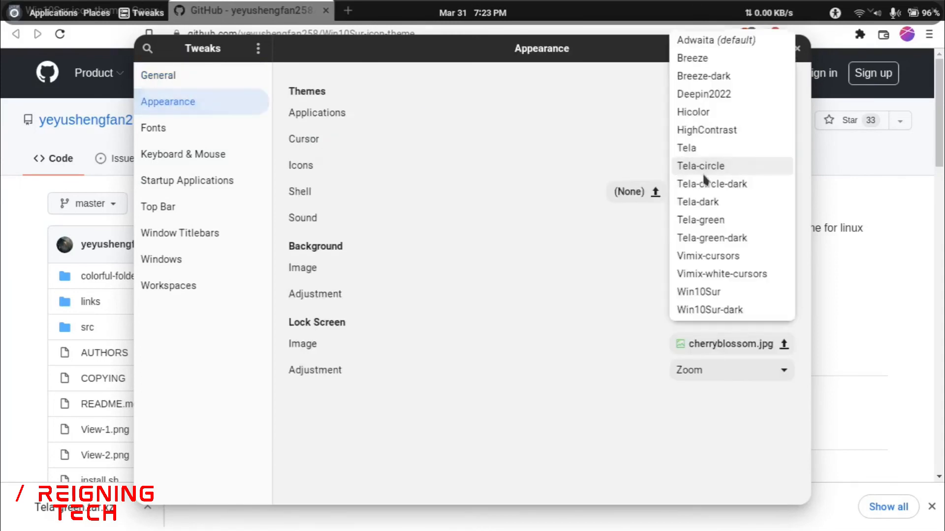
left_click(707, 222)
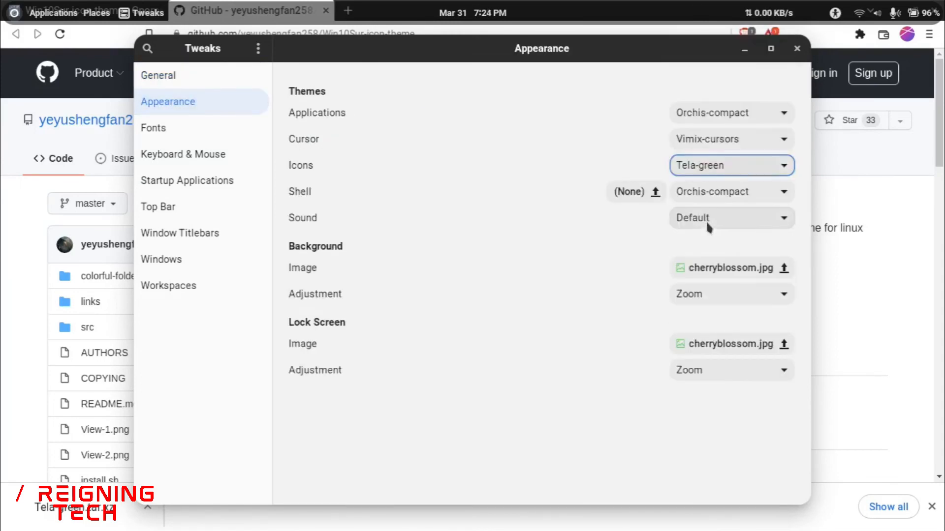
mouse_move(581, 529)
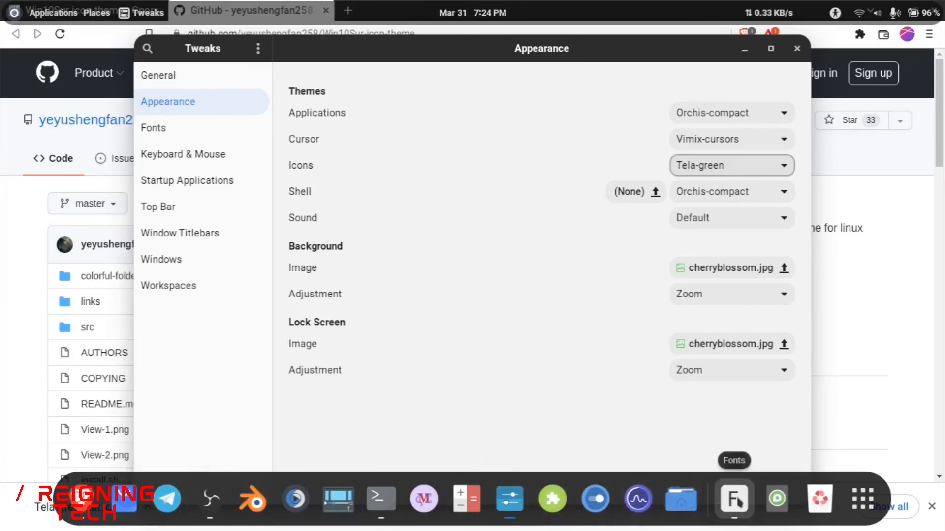
left_click(681, 498)
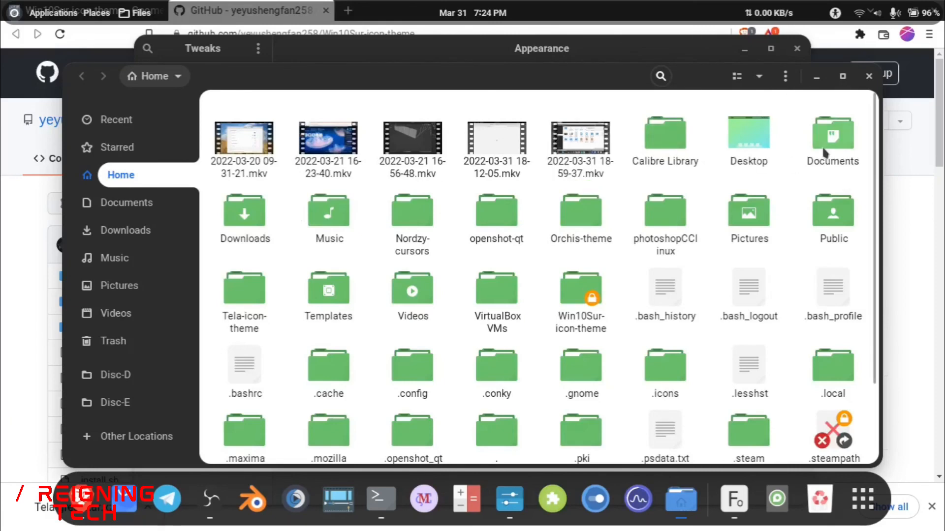
Return to Tweaks, change the icon theme to Win10Sur and check the icons in the dock.
left_click(509, 499)
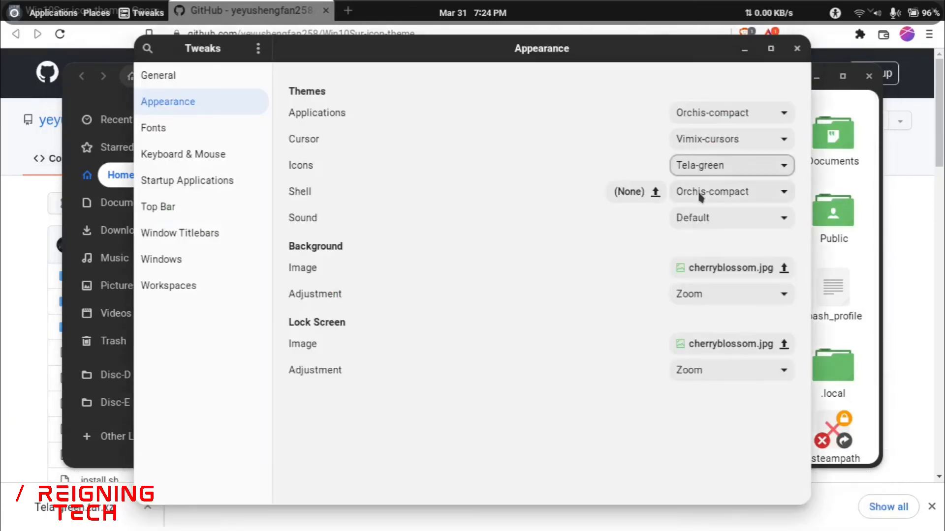
left_click(704, 166)
left_click(718, 239)
mouse_move(551, 521)
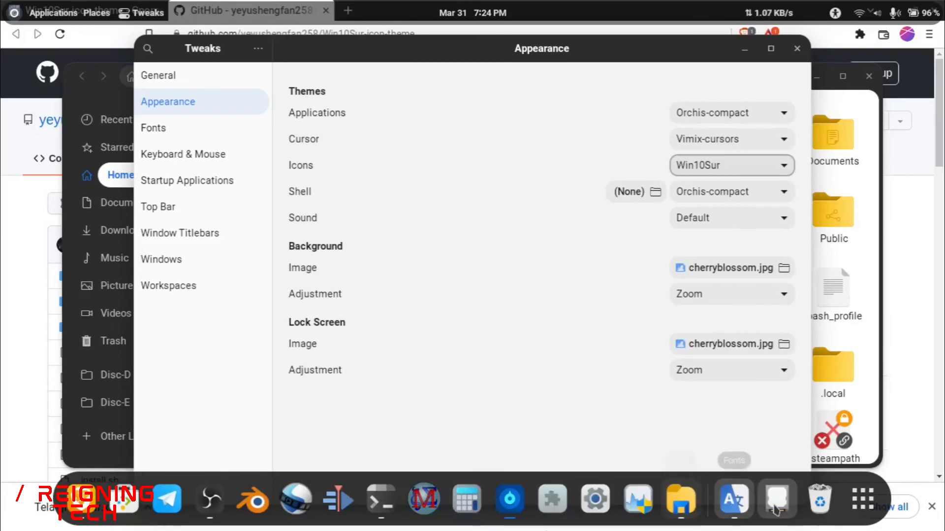
Set the icon theme to Tela-green-dark and check the icons of the Home and Documents folders in Files.
left_click(694, 167)
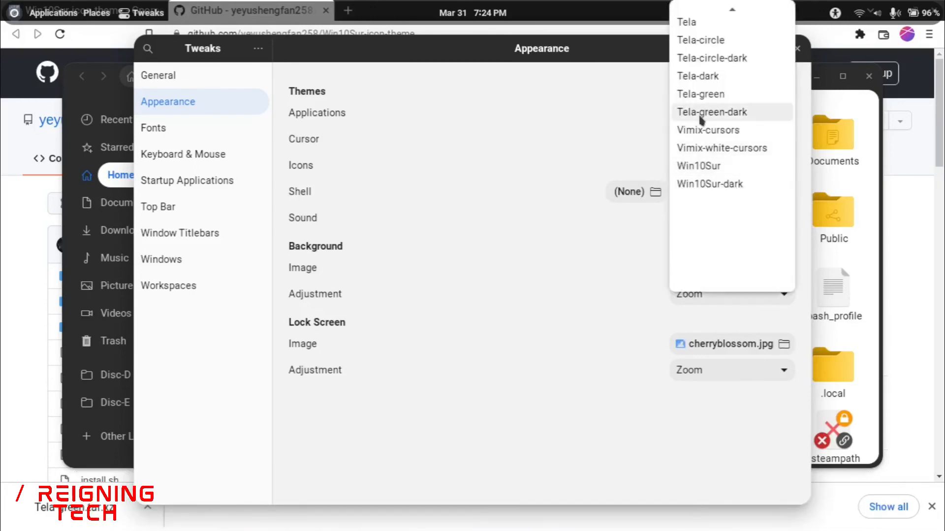
left_click(704, 113)
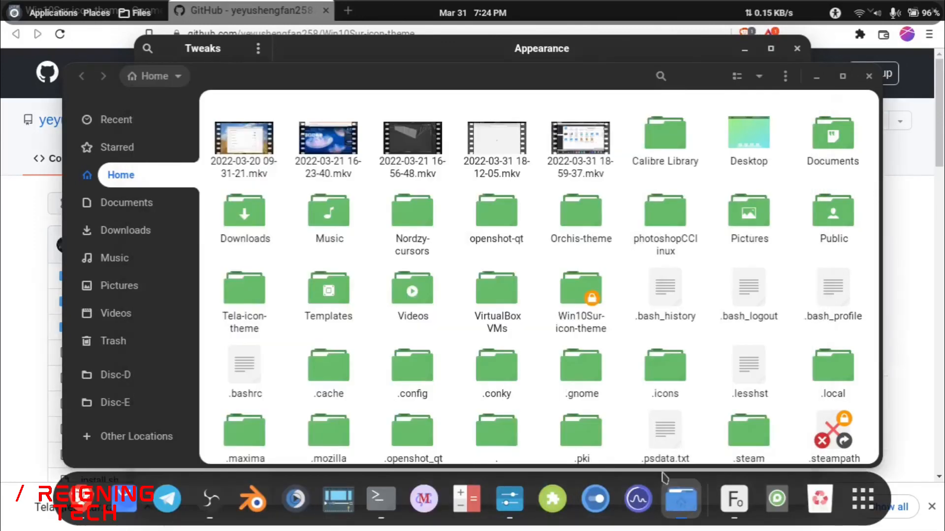
left_click(680, 499)
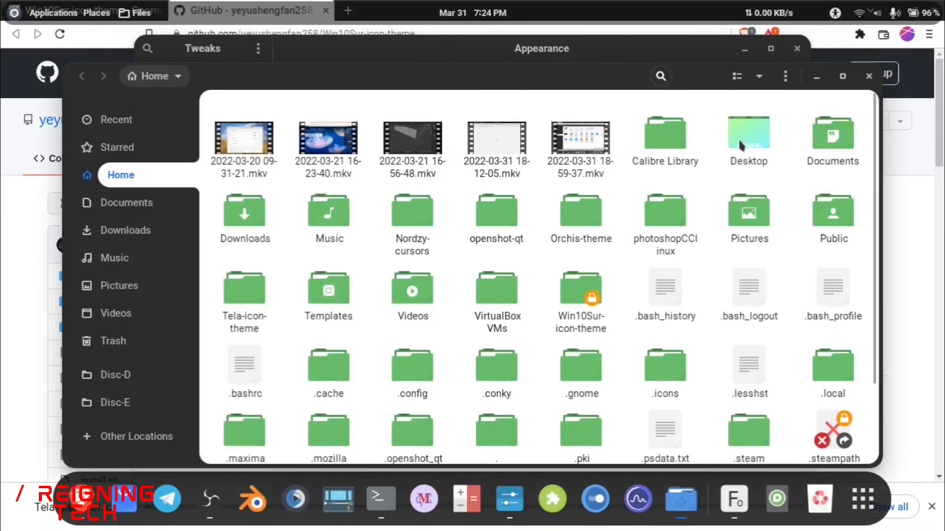
left_click(129, 202)
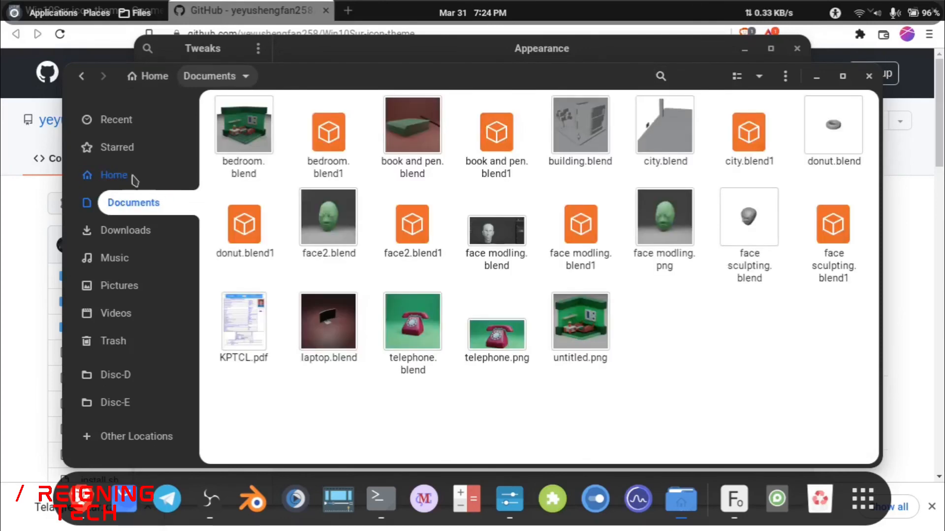
left_click(131, 177)
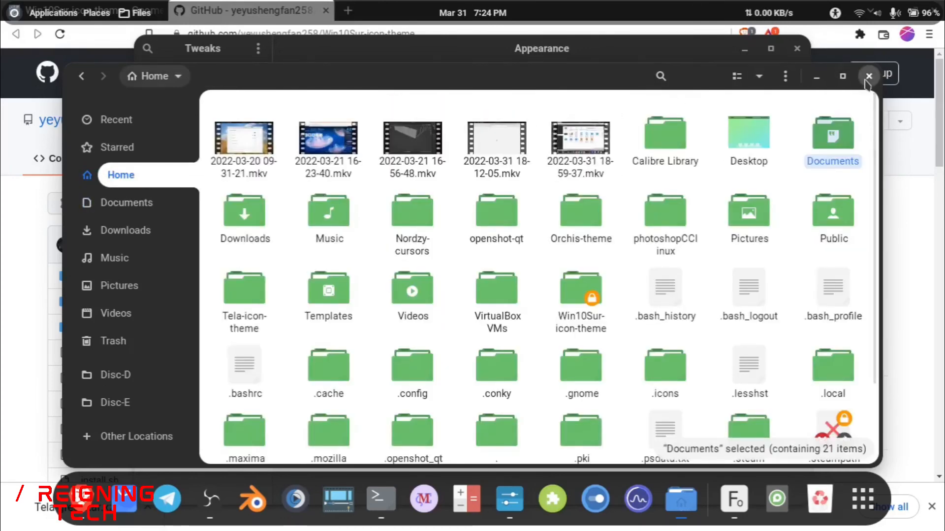
Close Files and look through the Applications themes offered in Tweaks without changing the selection.
left_click(869, 76)
left_click(719, 116)
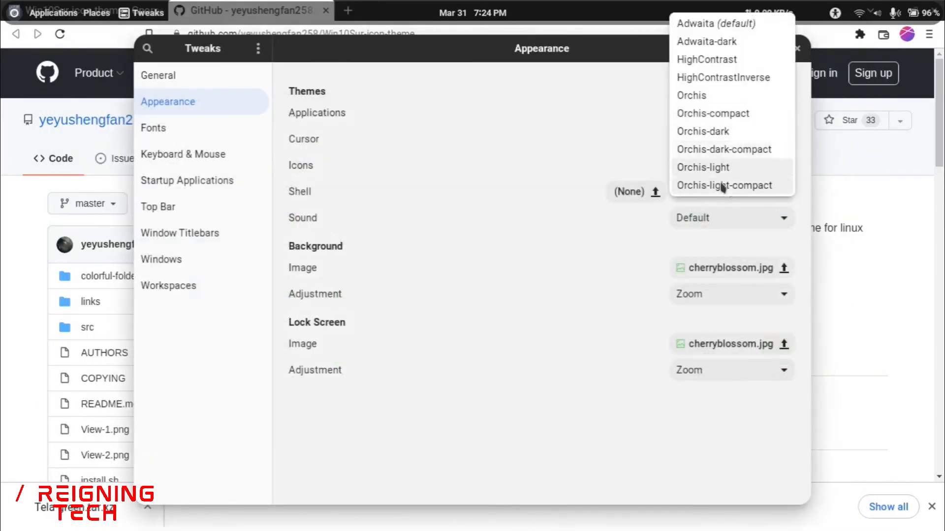
left_click(528, 156)
Open the Downloads folder in Files and extract the Orchis-green.tar.xz archive there.
mouse_move(424, 514)
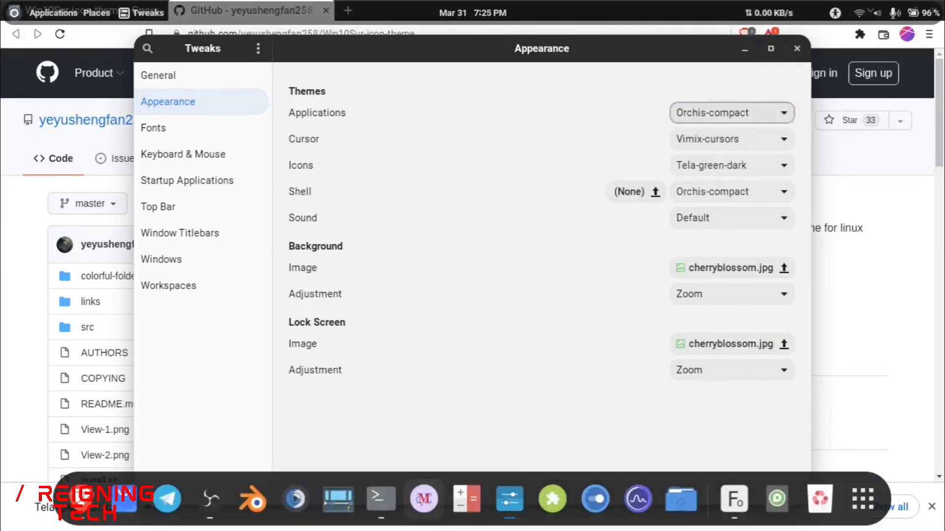
left_click(683, 508)
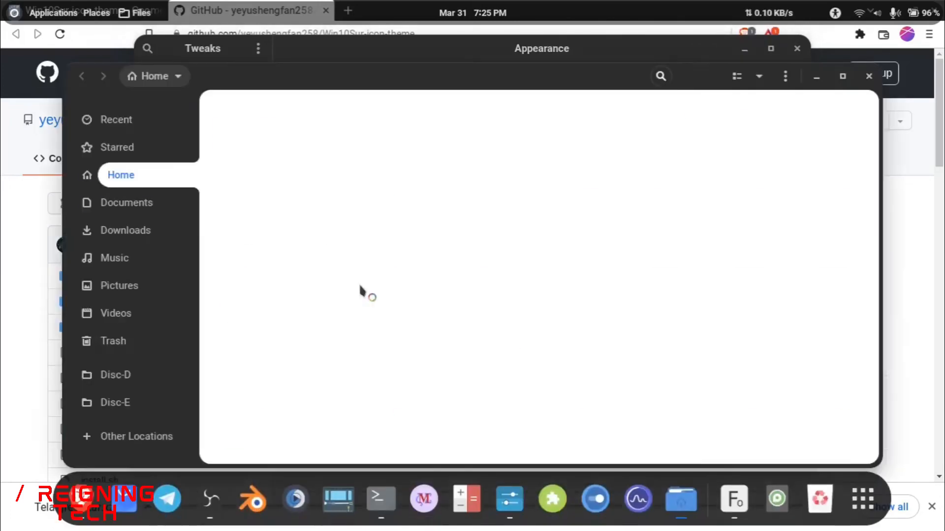
left_click(141, 230)
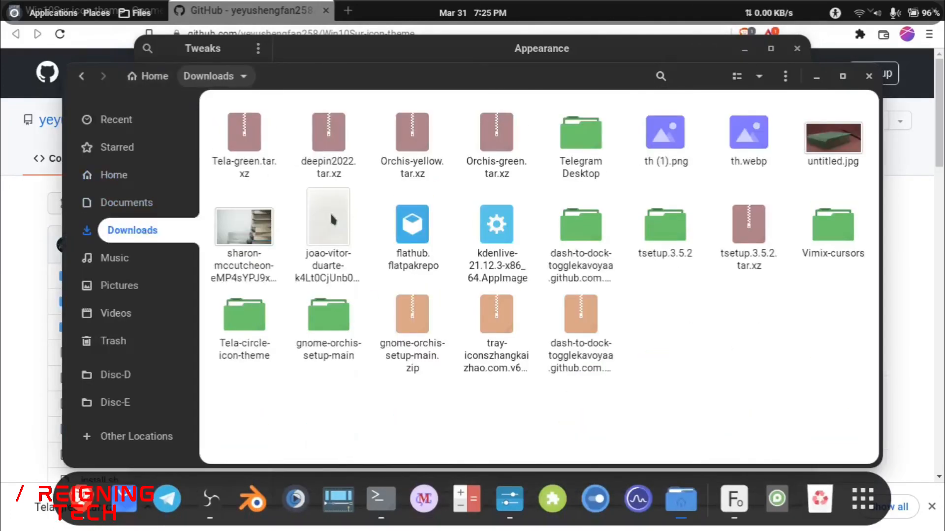
left_click(486, 153)
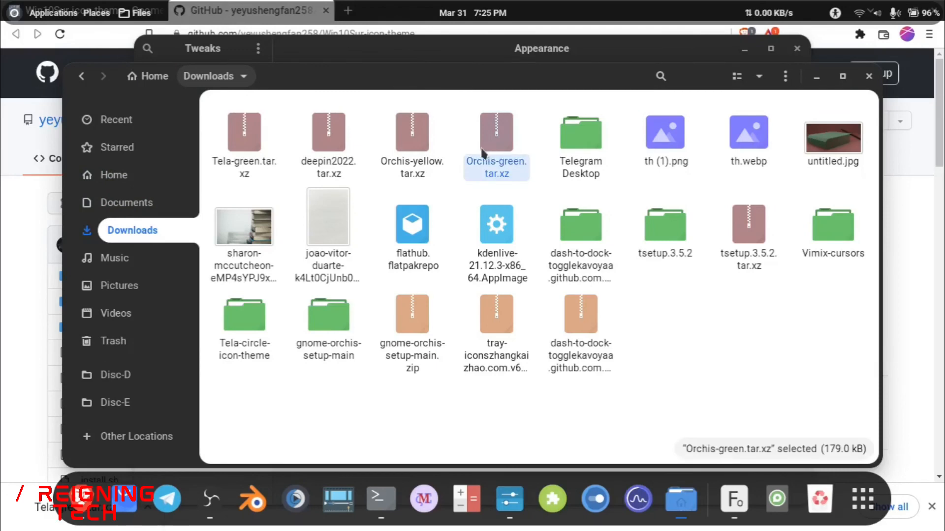
right_click(485, 151)
left_click(521, 158)
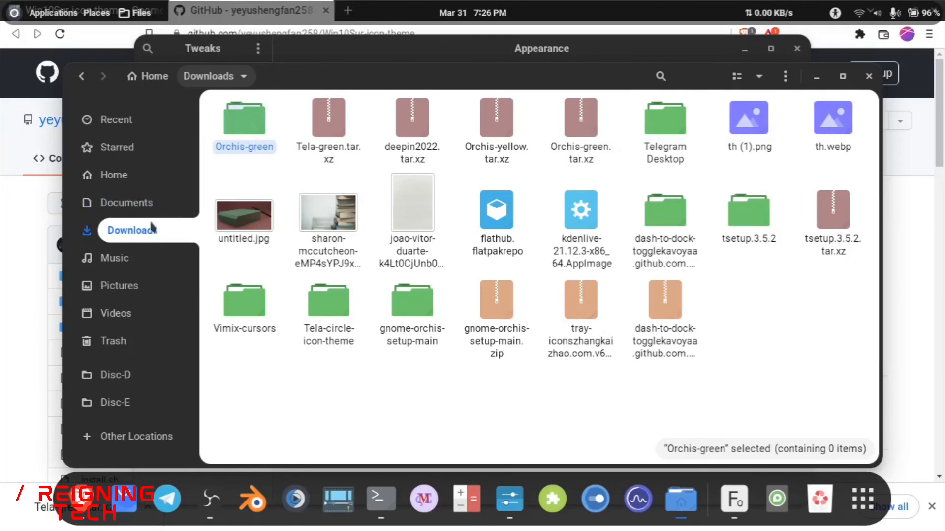
Move the extracted Orchis-green folder from Downloads into the hidden .themes folder in Home.
left_click(147, 177)
scroll(869, 363, "down", 2)
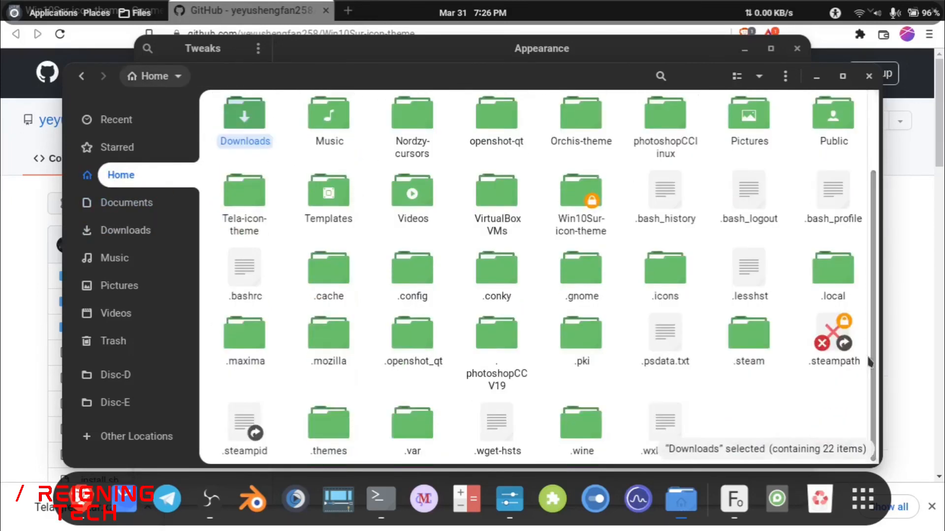
double_click(329, 424)
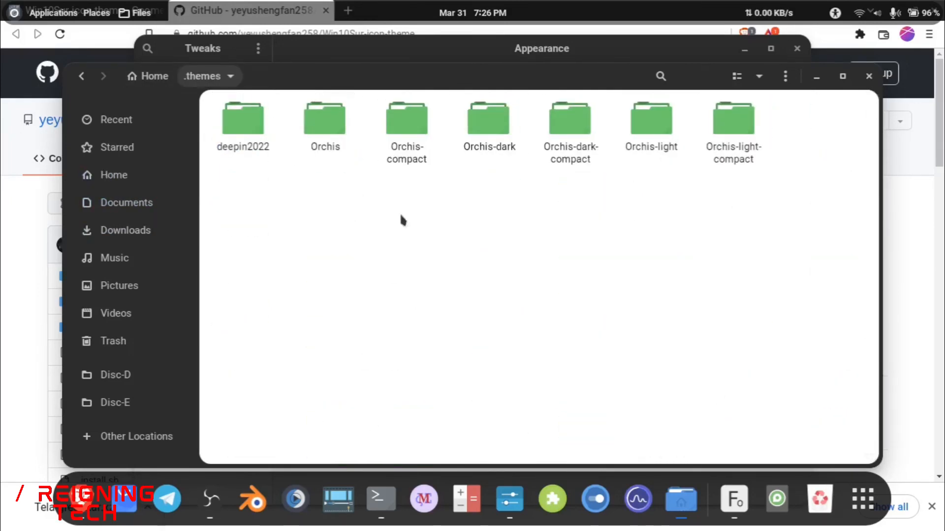
key("ctrl+v")
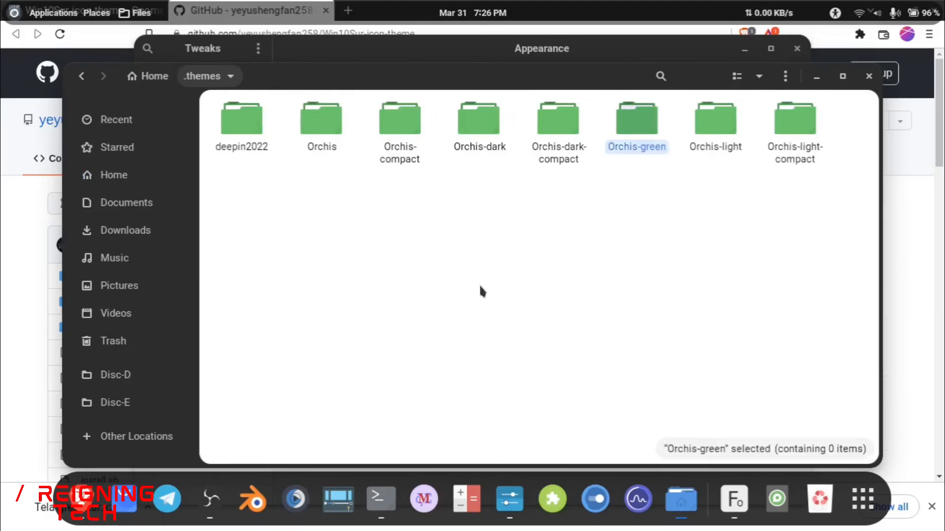
Transfer the compact, dark, dark-compact, light and light-compact variant folders from inside Orchis-green directly into .themes and close Files.
left_click(622, 234)
double_click(652, 132)
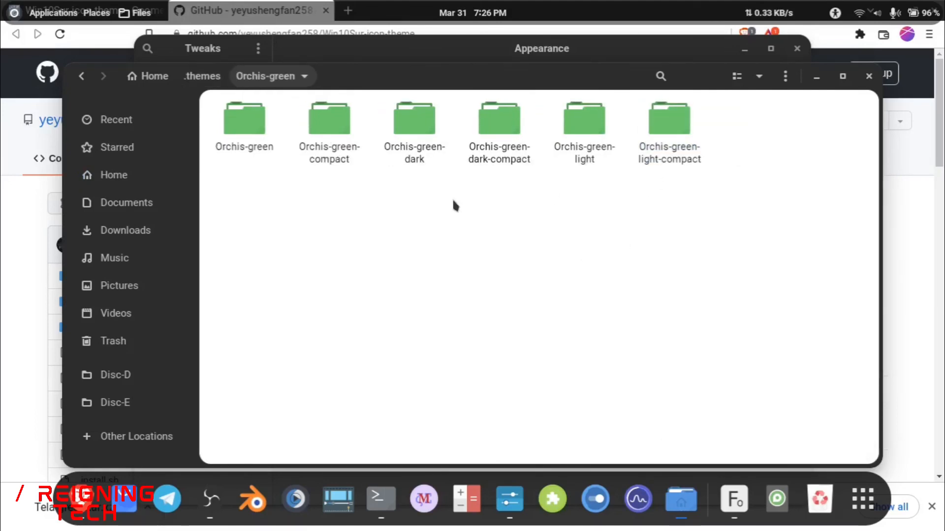
left_click_drag(648, 211, 320, 128)
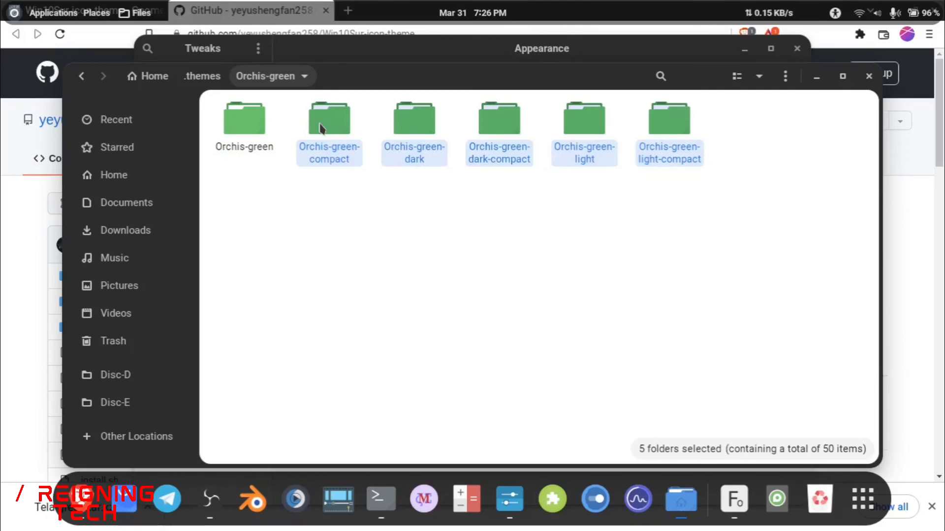
left_click(81, 75)
key("ctrl+v")
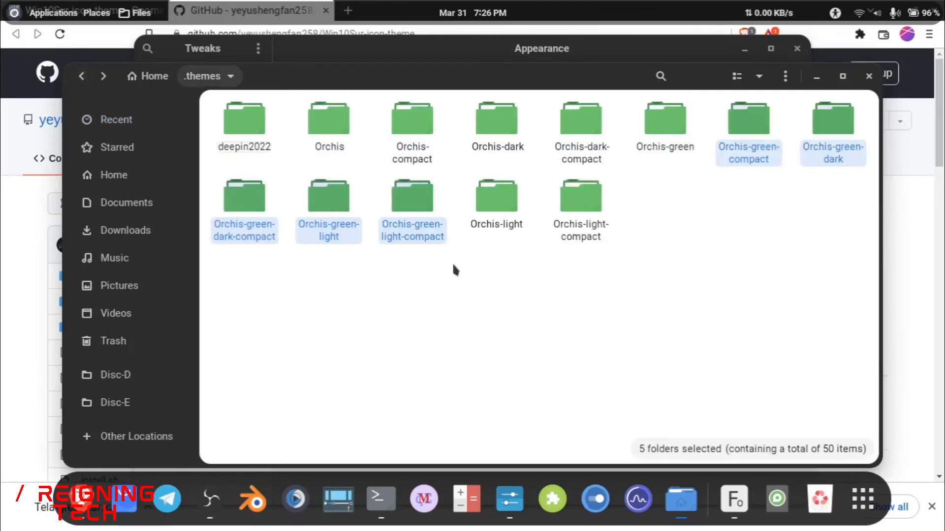
key("Return")
left_click(869, 76)
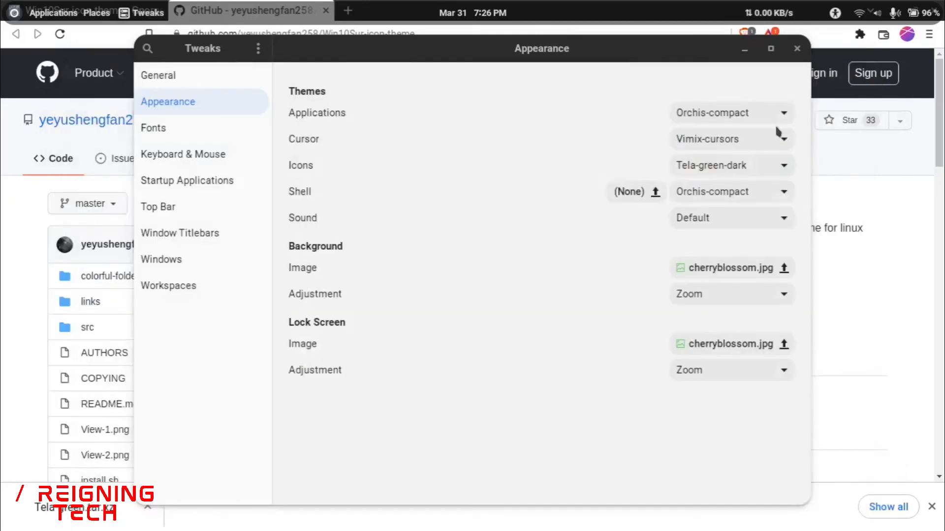
Restart Tweaks to reload its theme list, set the Applications theme to an Orchis-green variant and close Tweaks.
left_click(719, 112)
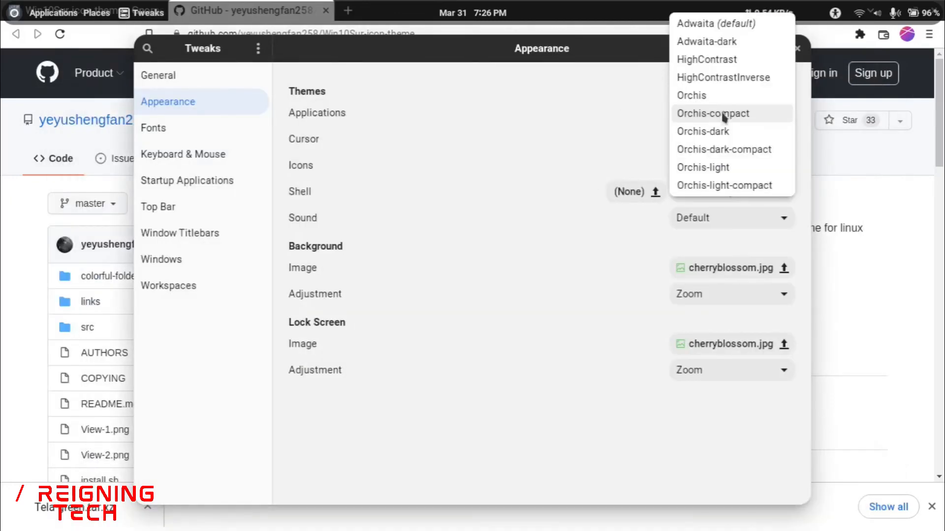
left_click(557, 132)
left_click(798, 50)
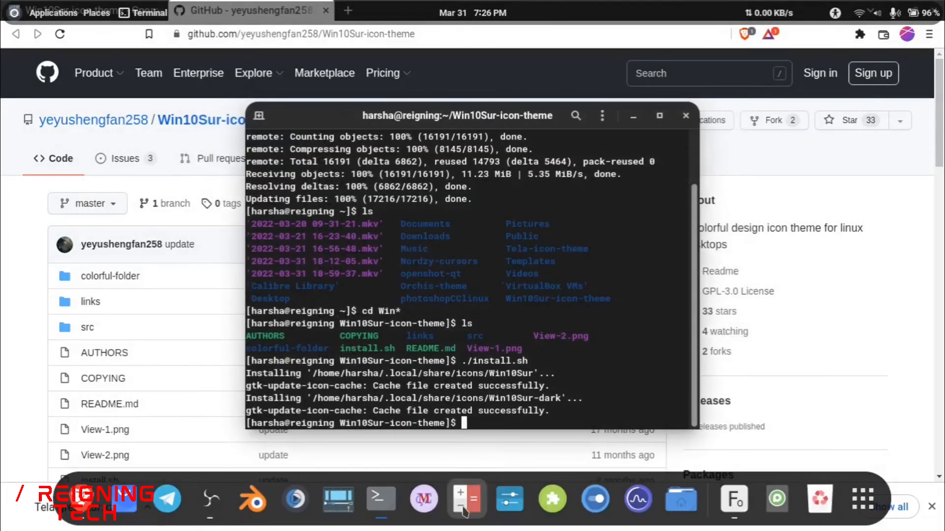
left_click(463, 509)
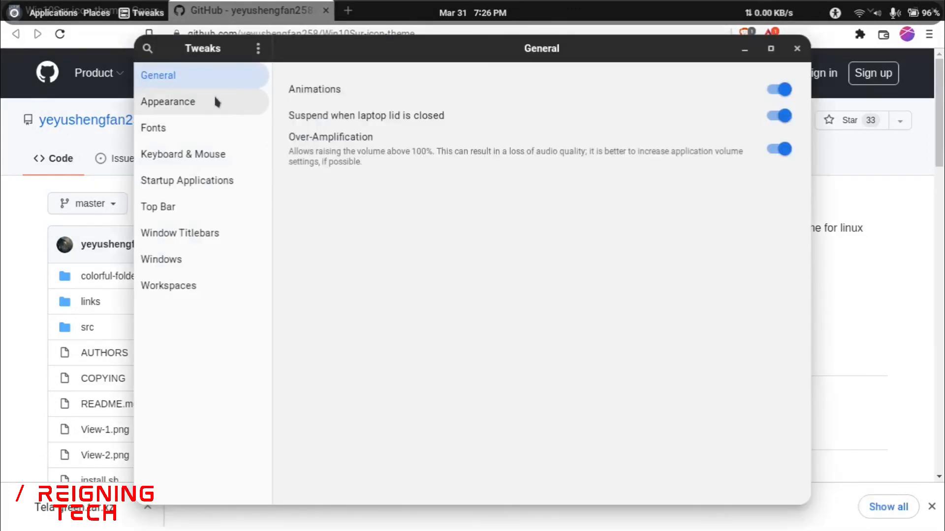
left_click(197, 101)
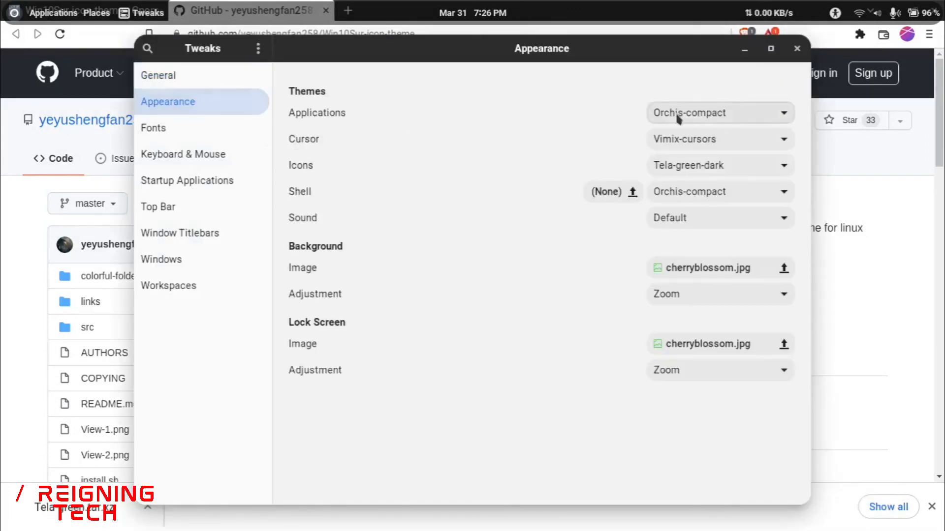
left_click(684, 114)
key("Escape")
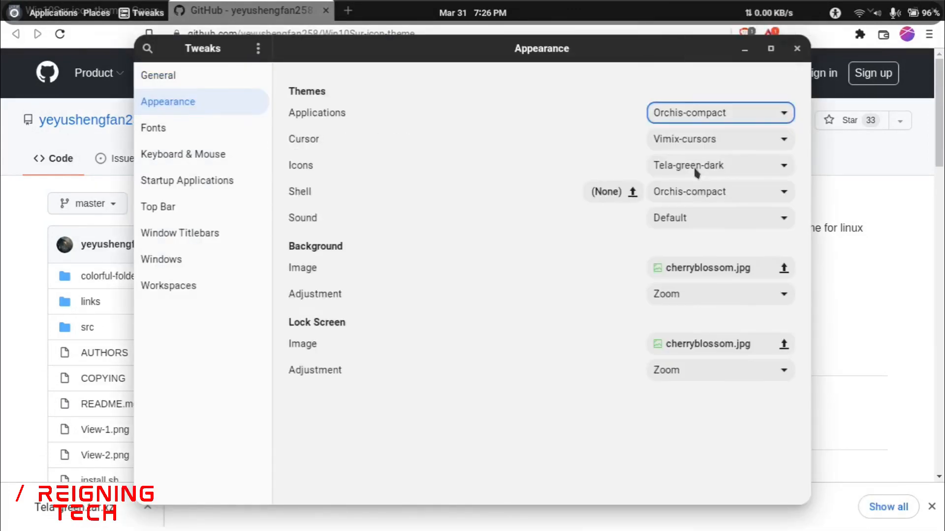
left_click(728, 114)
left_click(729, 114)
left_click(797, 48)
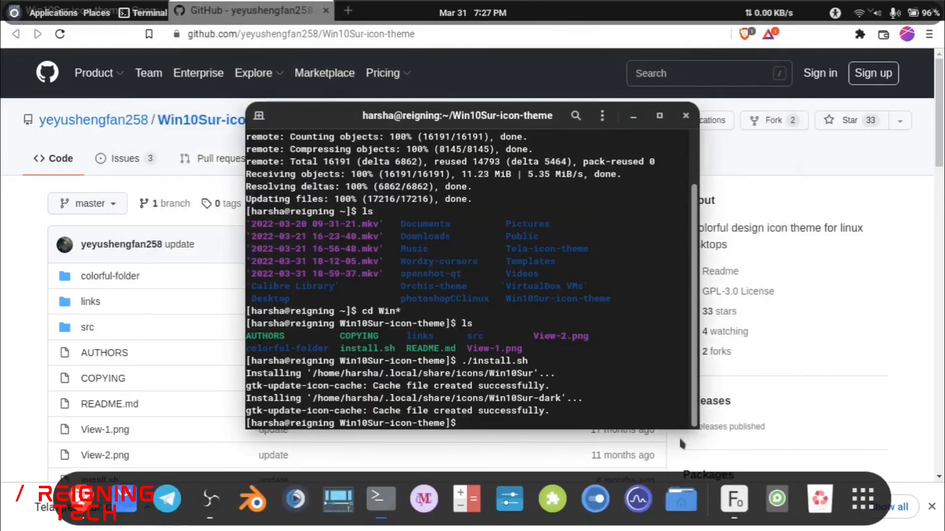
Open Files and check the accent color of the application theme in the Downloads and Home folders.
left_click(681, 499)
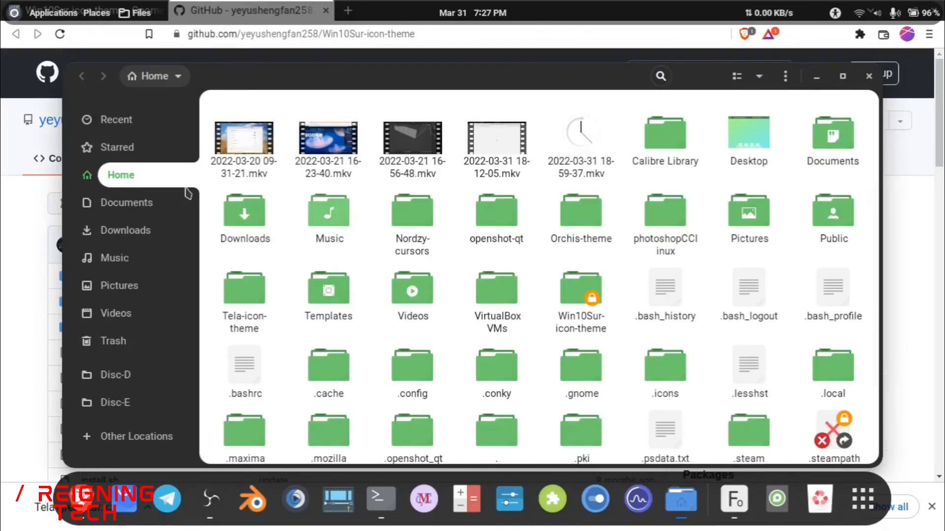
left_click(127, 231)
left_click(122, 175)
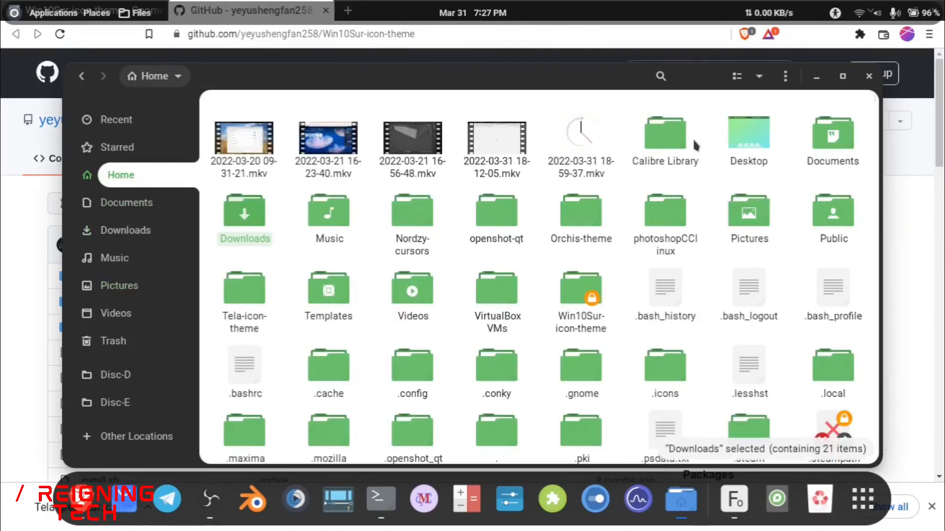
Close Files, the Terminal and the web browser to return to the desktop.
left_click(869, 76)
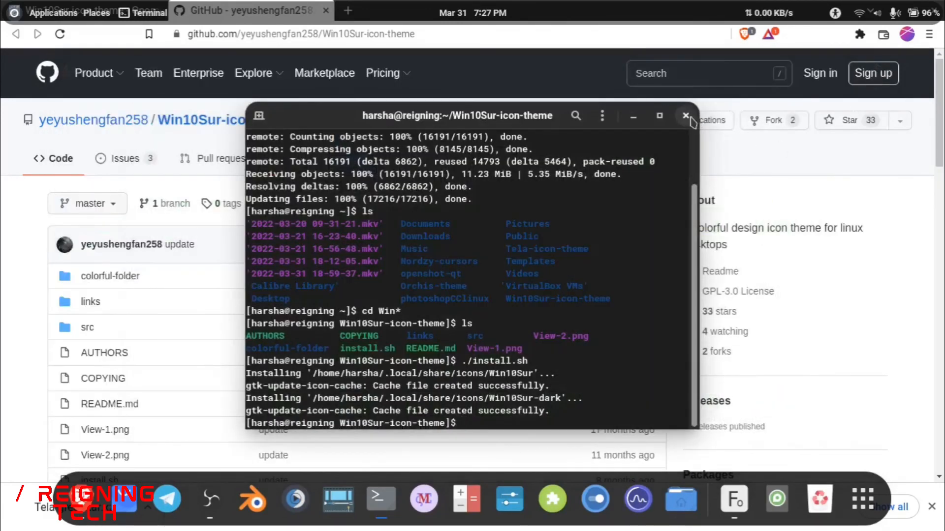
left_click(687, 117)
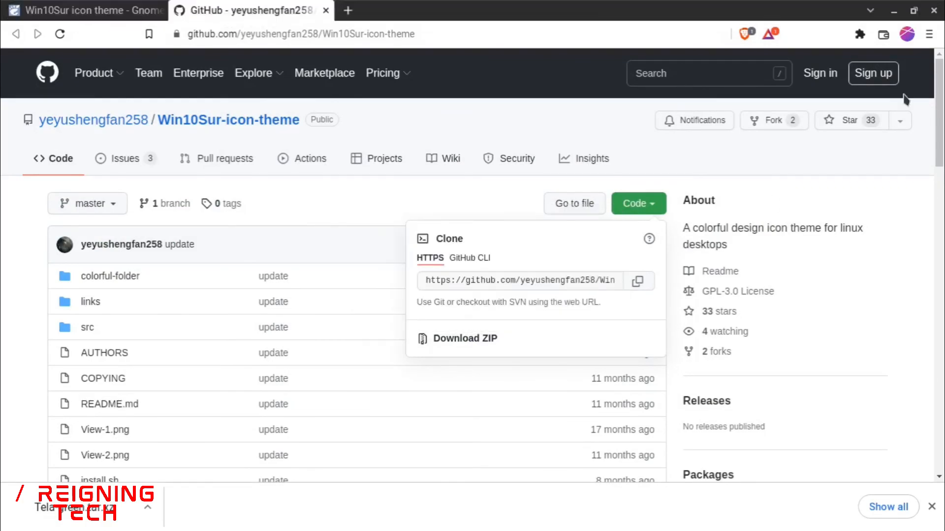
left_click(934, 10)
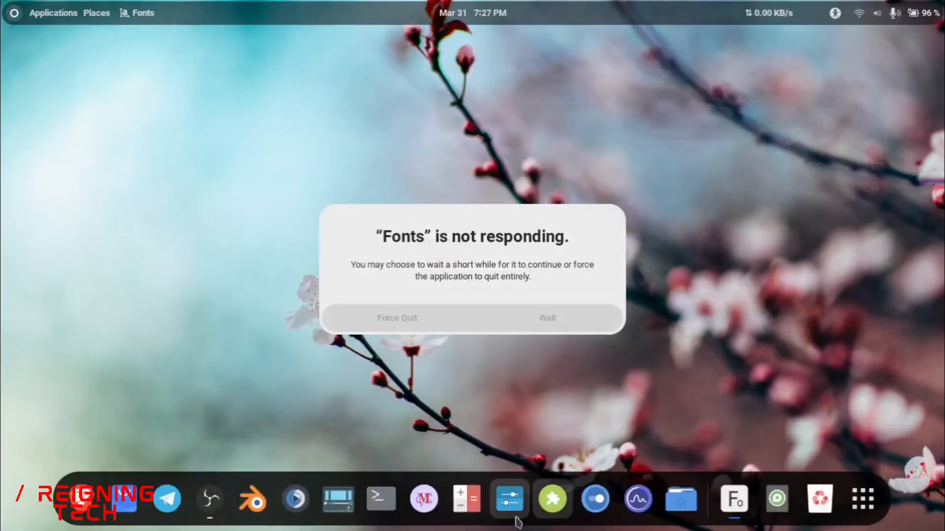